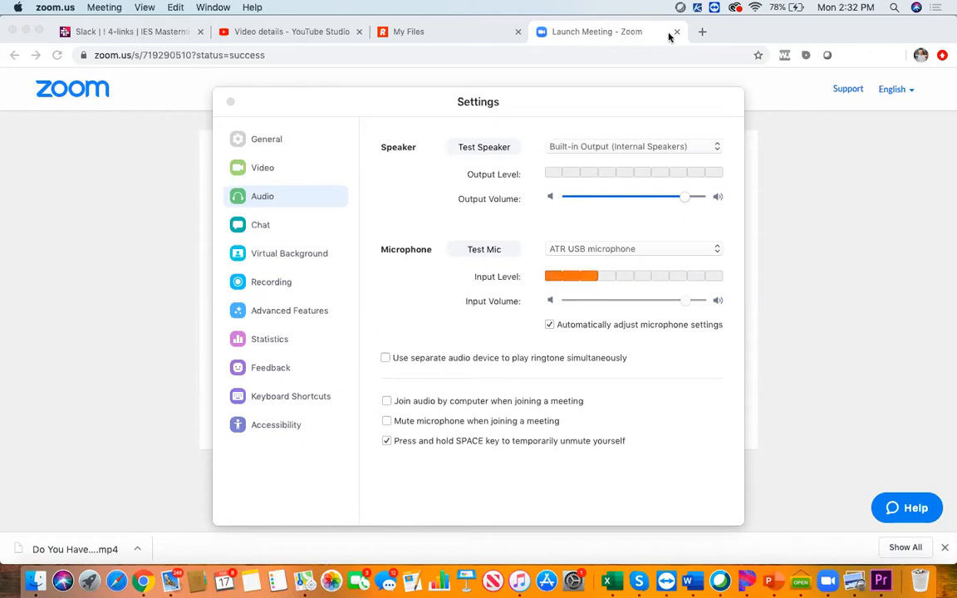
# Switch to Premiere Pro, close the Zoom Settings window over it, and bring up Rev's My Files page in Chrome
pyautogui.click(881, 581)
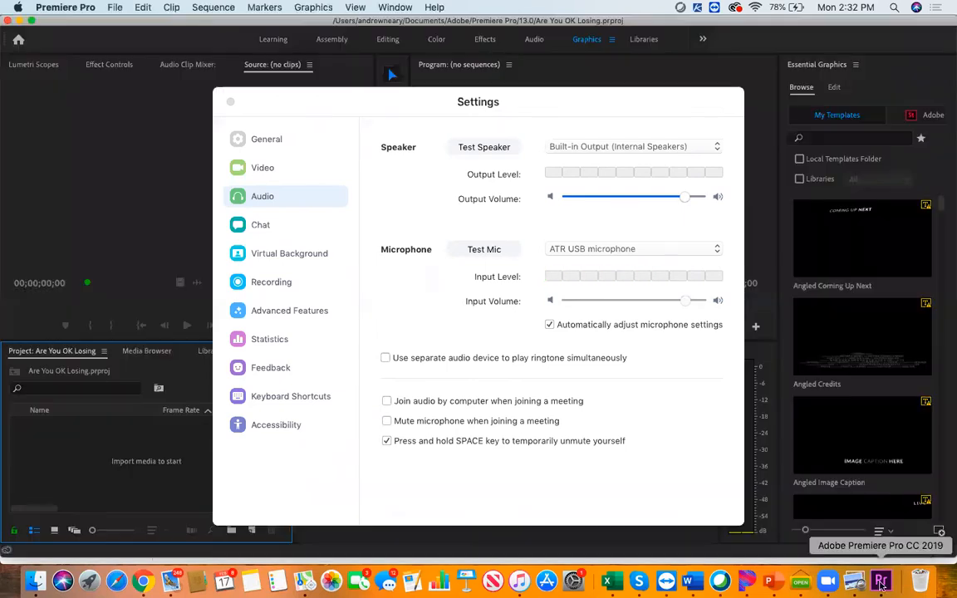
pyautogui.click(230, 102)
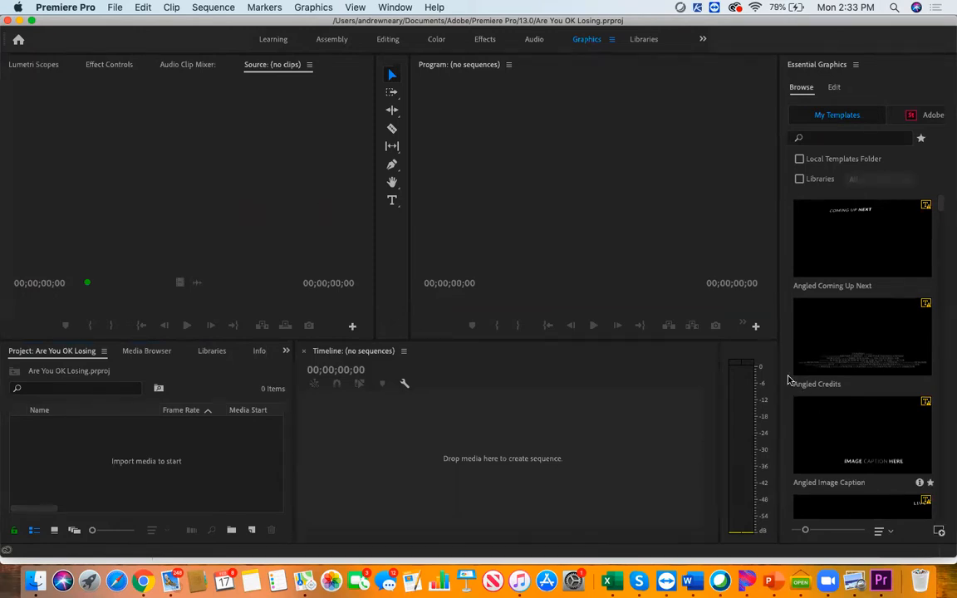
pyautogui.click(143, 584)
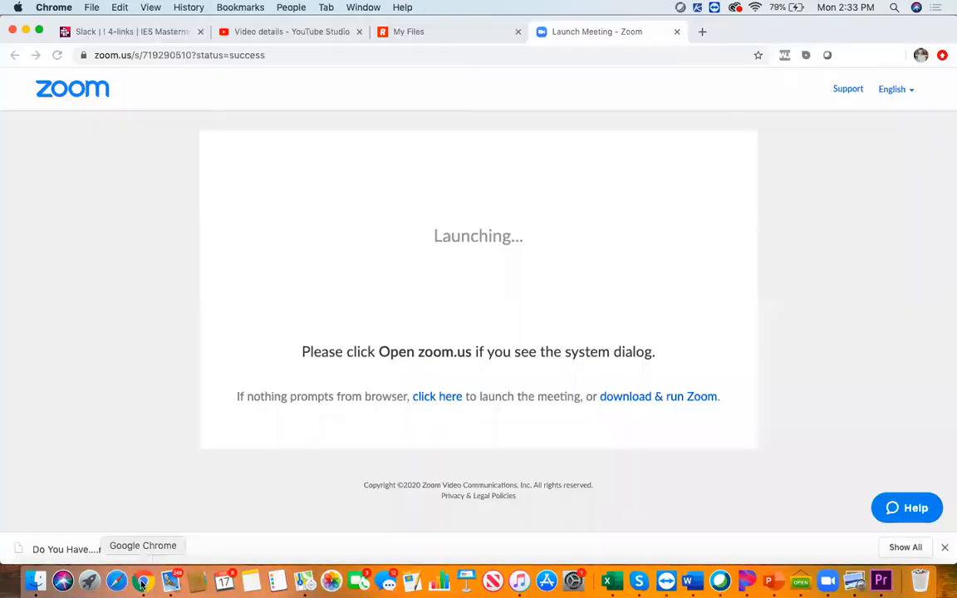
pyautogui.click(431, 37)
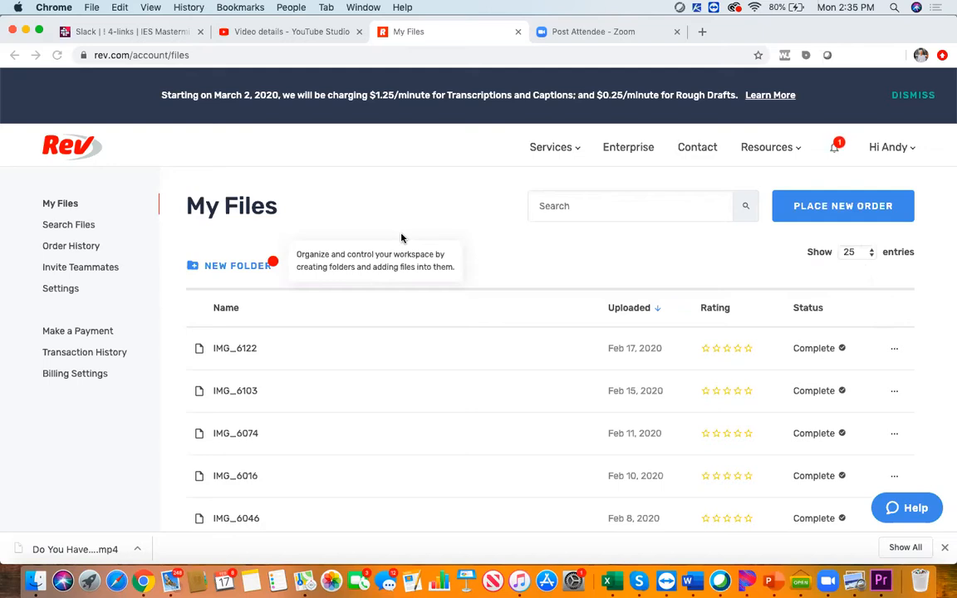
# Start a new Captions order on Rev and choose IMG_6122.mov from the Downloads folder for upload
pyautogui.click(842, 214)
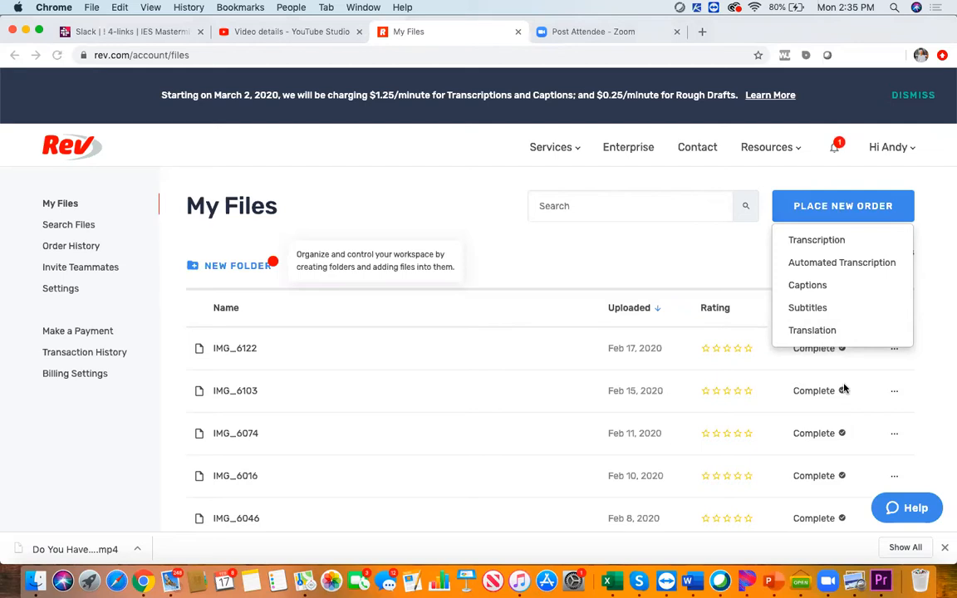
pyautogui.click(807, 286)
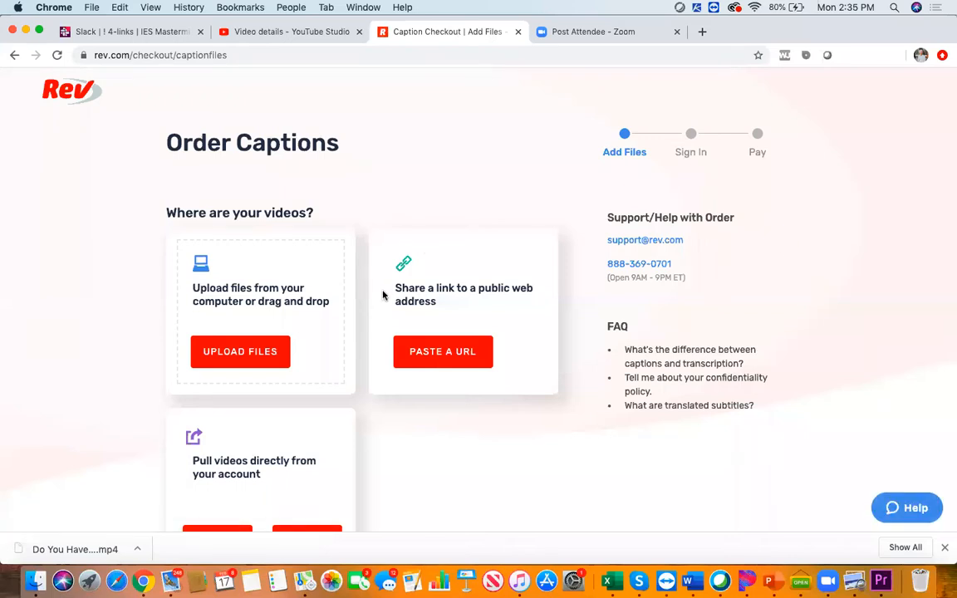
pyautogui.click(243, 356)
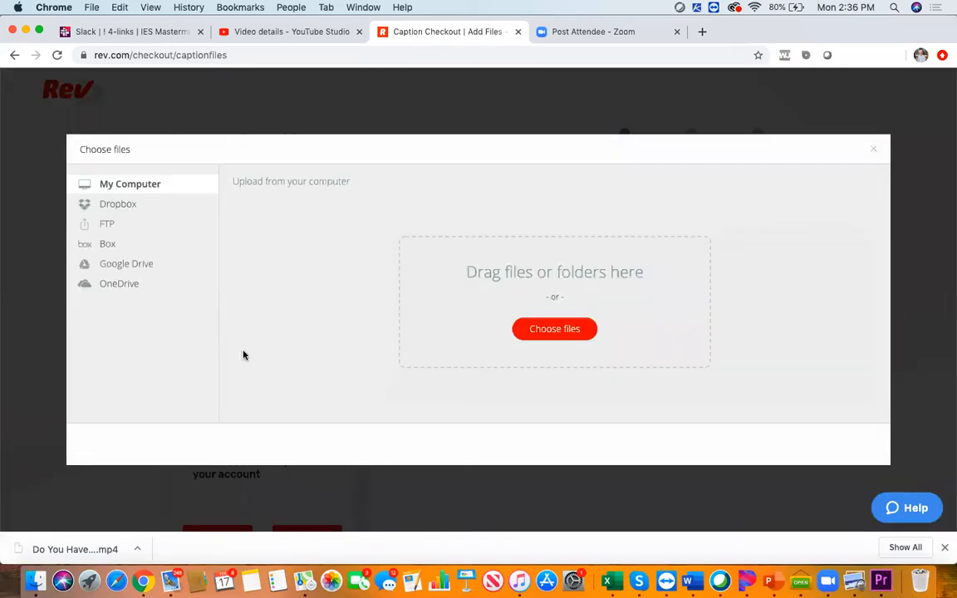
pyautogui.click(555, 330)
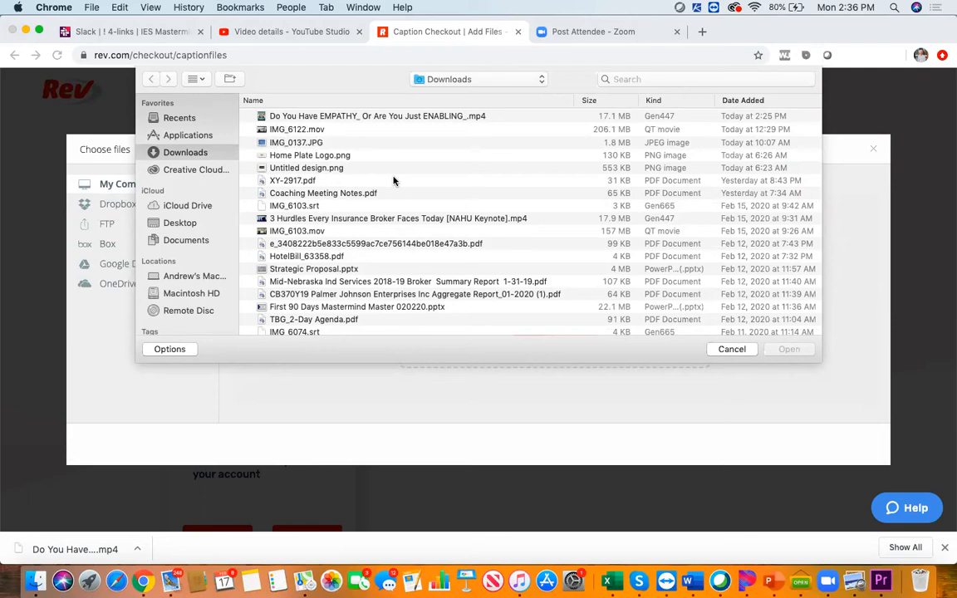
pyautogui.click(310, 130)
pyautogui.click(785, 349)
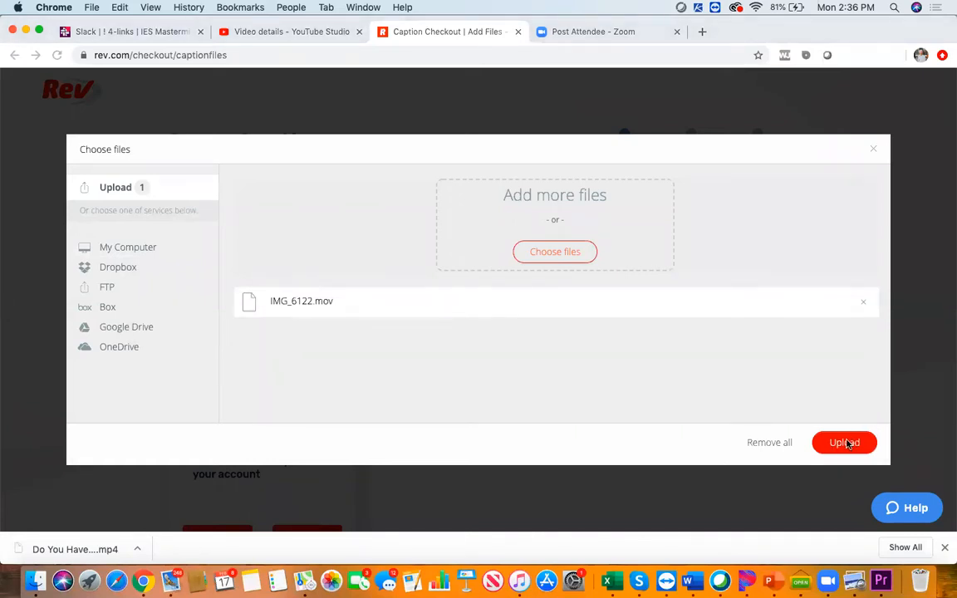
# Remove the chosen video from the captions upload and return to the My Files page
pyautogui.click(750, 444)
pyautogui.click(37, 195)
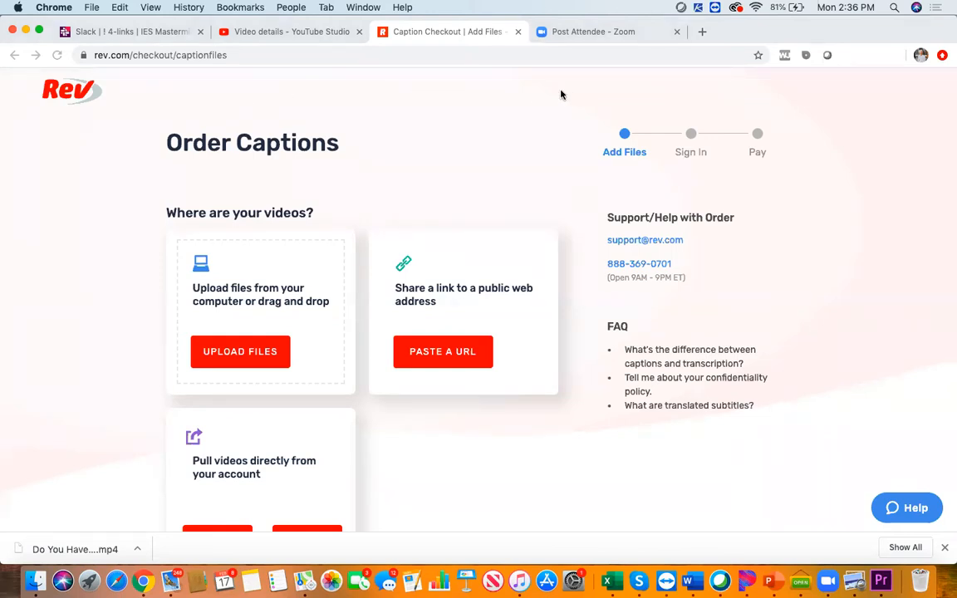
pyautogui.scroll(-4, 573, 224)
pyautogui.scroll(4, 573, 224)
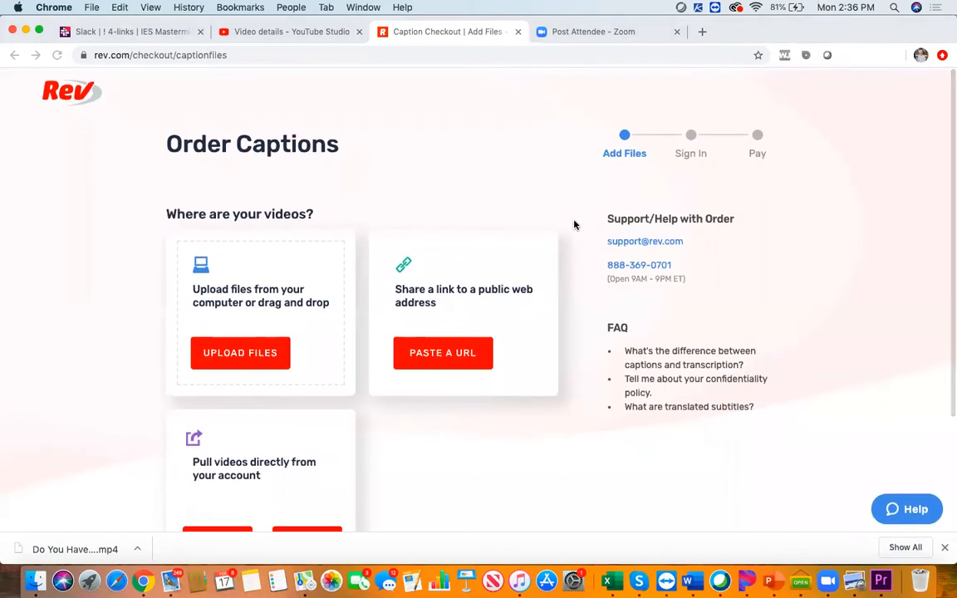
pyautogui.scroll(-2, 397, 280)
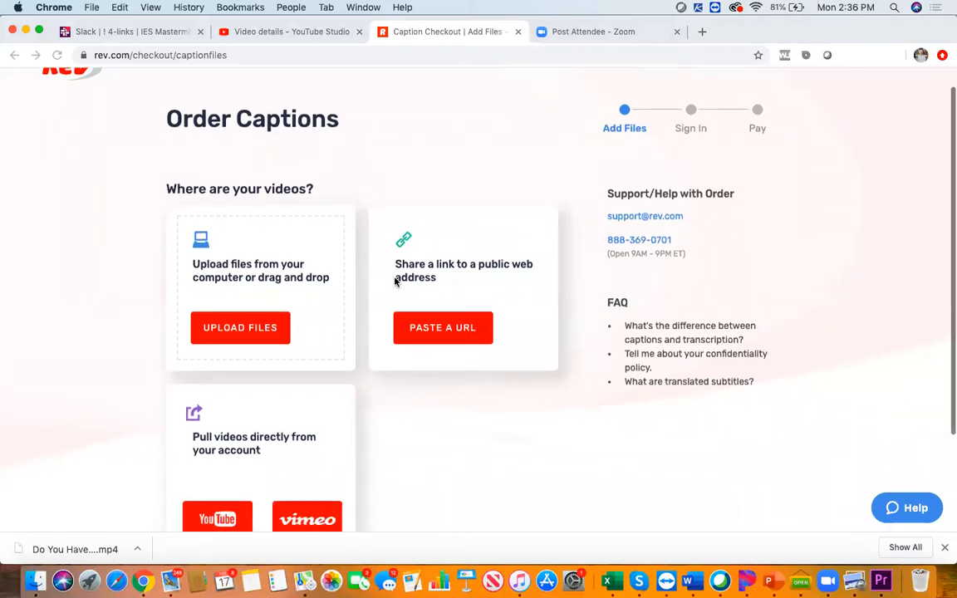
pyautogui.scroll(2, 207, 99)
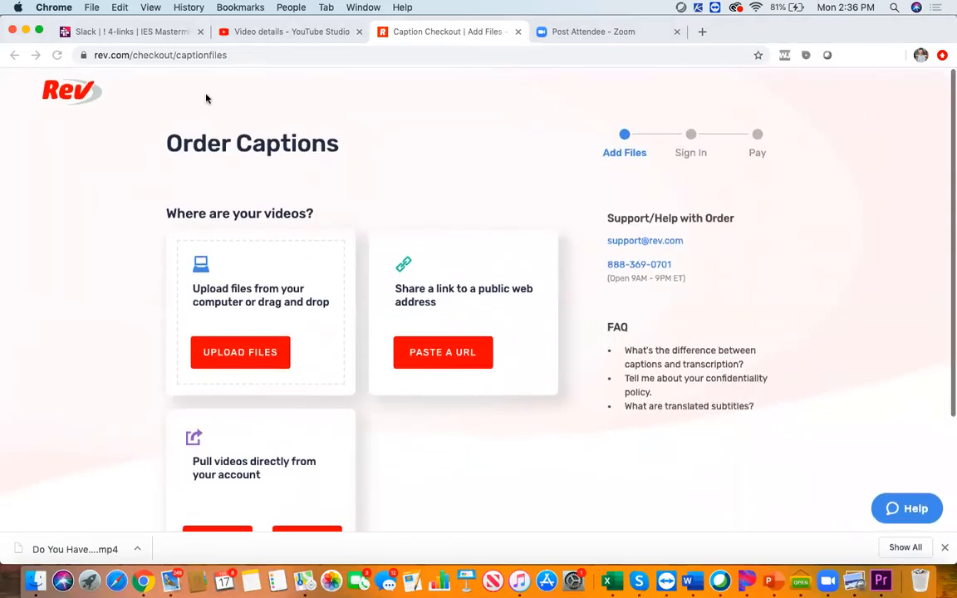
pyautogui.click(15, 56)
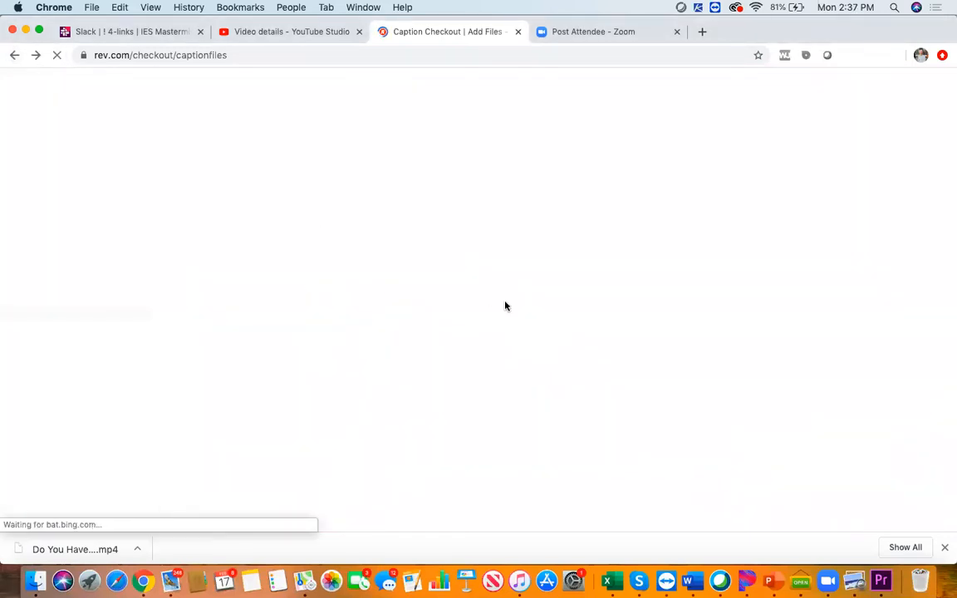
pyautogui.click(13, 57)
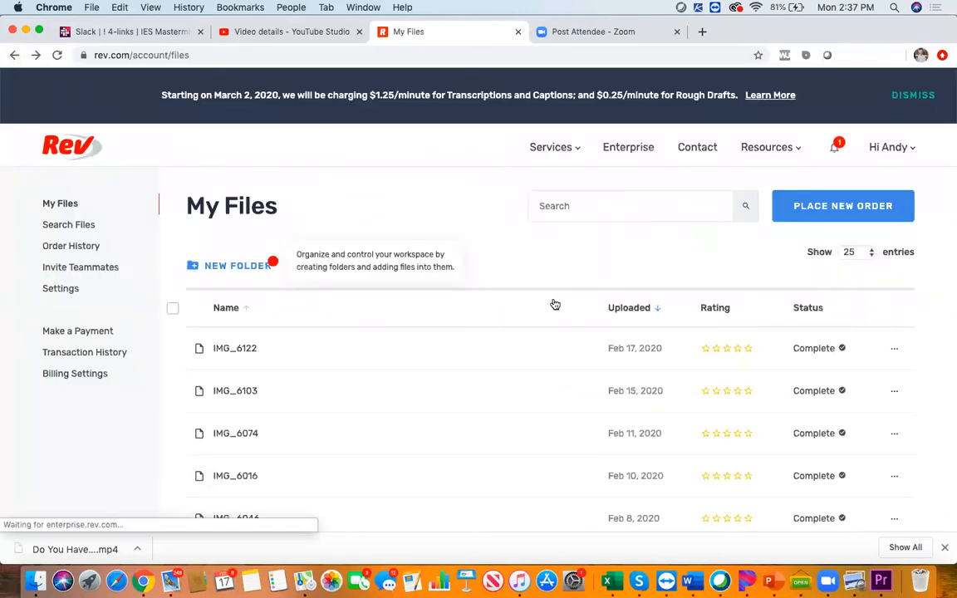
# Open the latest caption order from Rev's Order History and download the IMG_6122 captions in SubRip (.srt) format
pyautogui.scroll(-4, 551, 303)
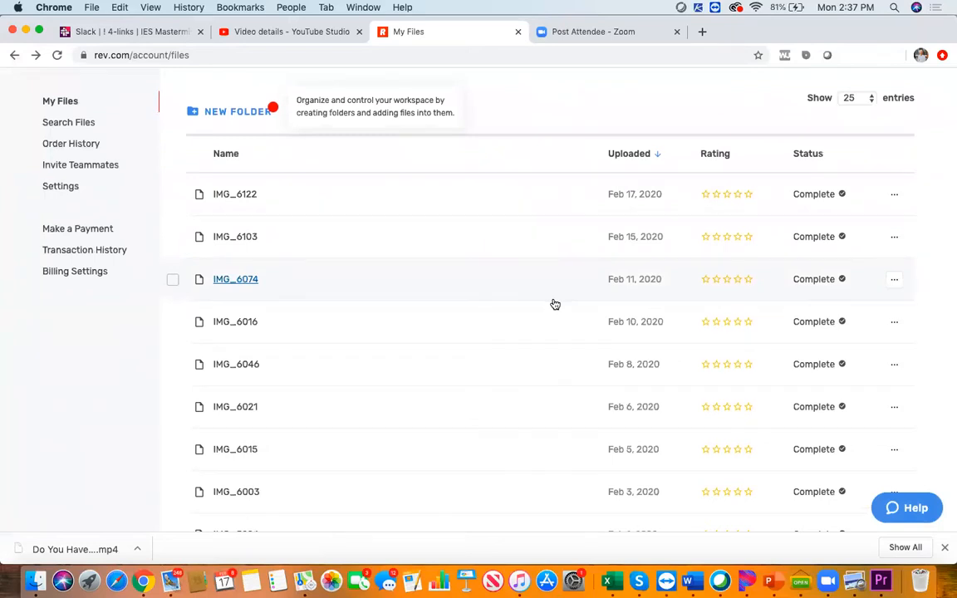
pyautogui.scroll(4, 555, 304)
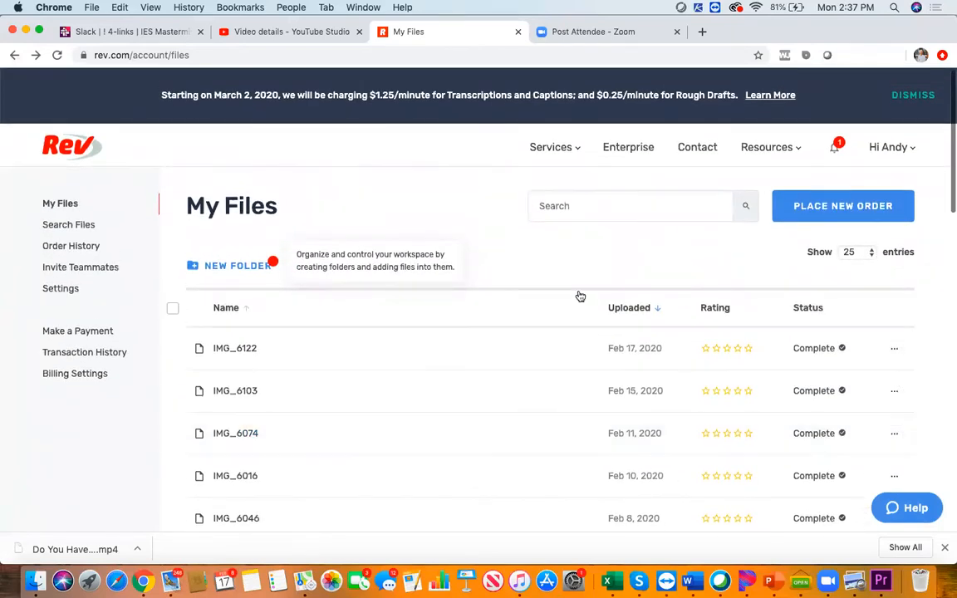
pyautogui.click(885, 149)
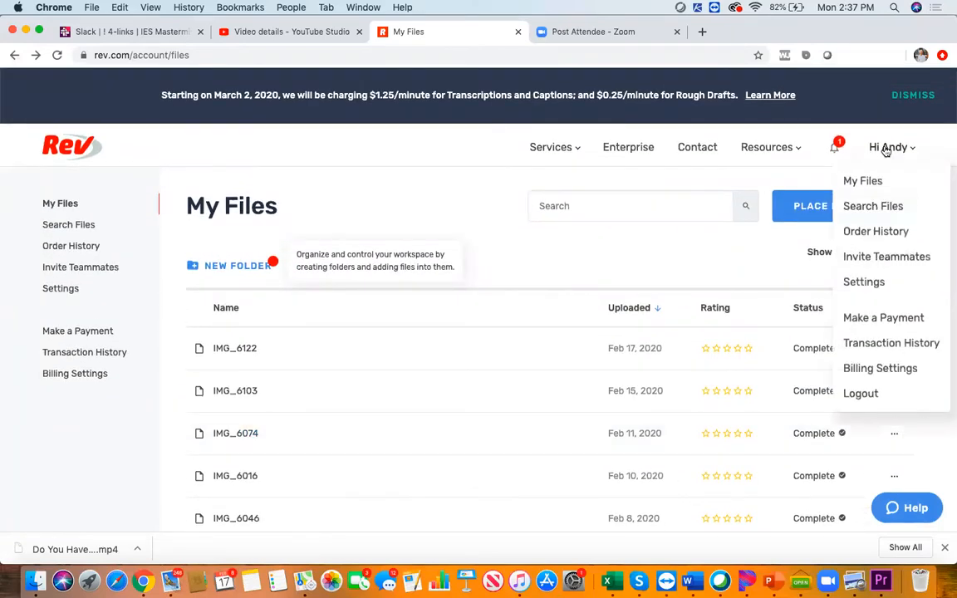
pyautogui.click(879, 233)
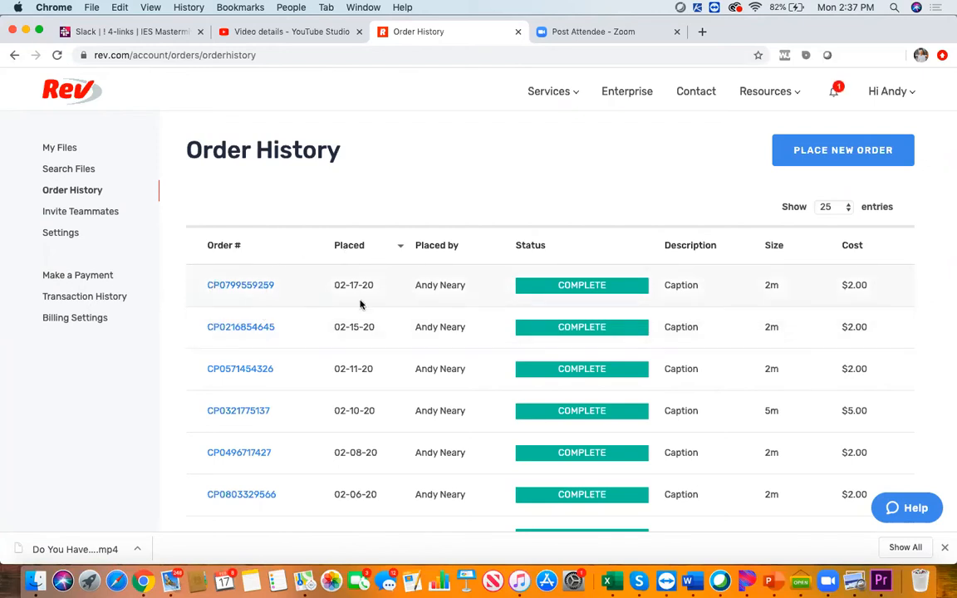
pyautogui.click(265, 287)
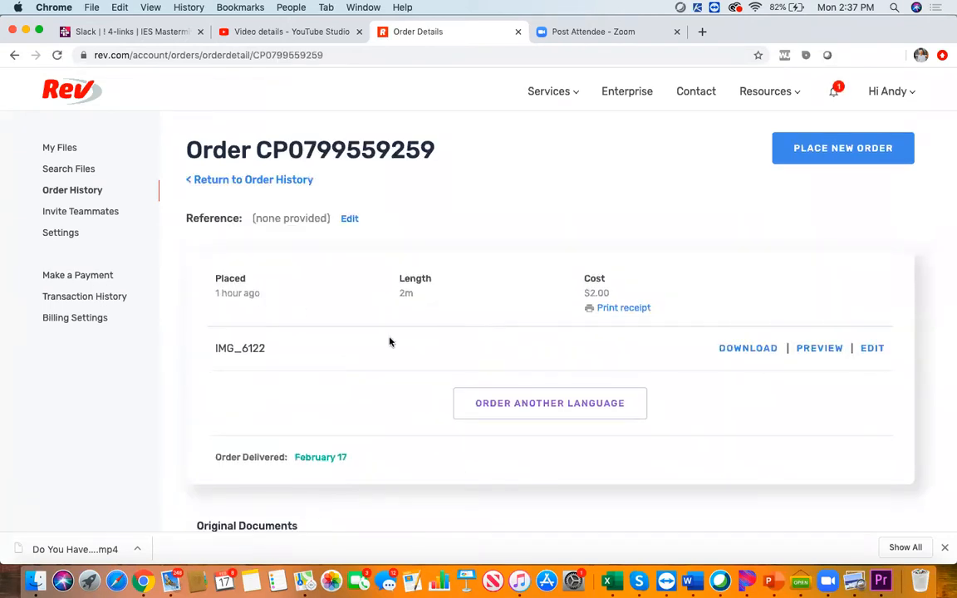
pyautogui.click(752, 349)
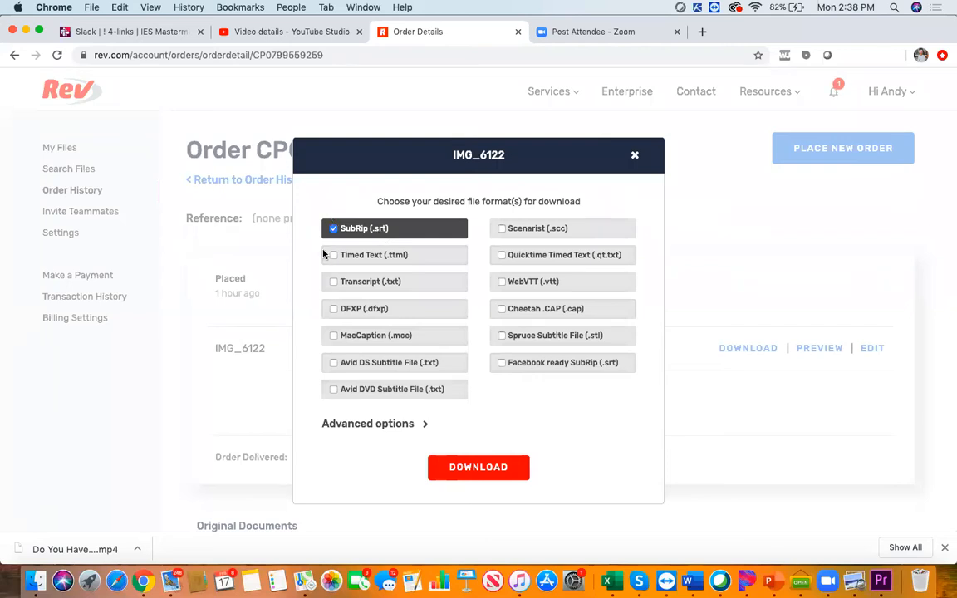
pyautogui.click(472, 466)
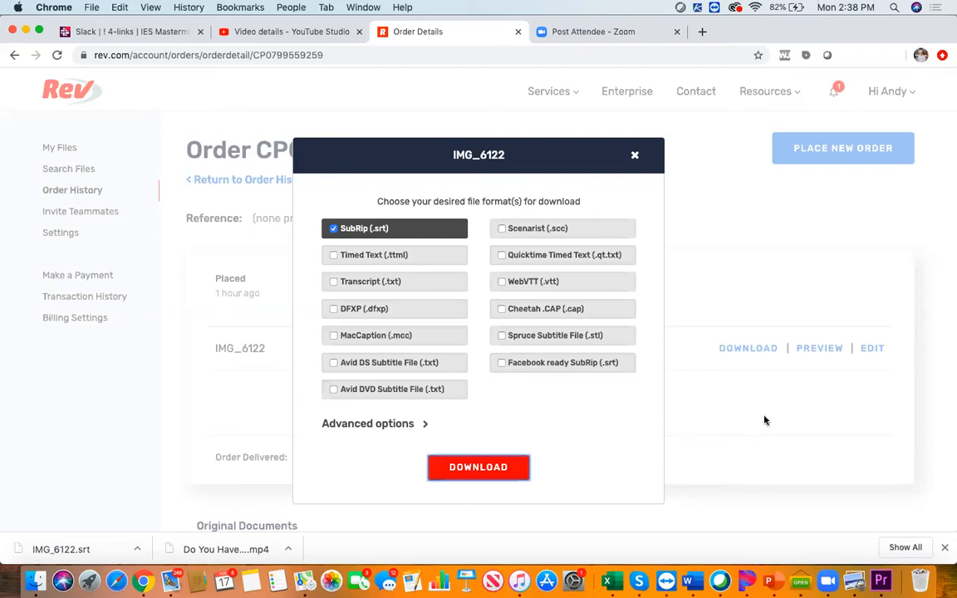
# Switch to Premiere Pro and import IMG_6122.mov from the Downloads folder into the project
pyautogui.click(881, 580)
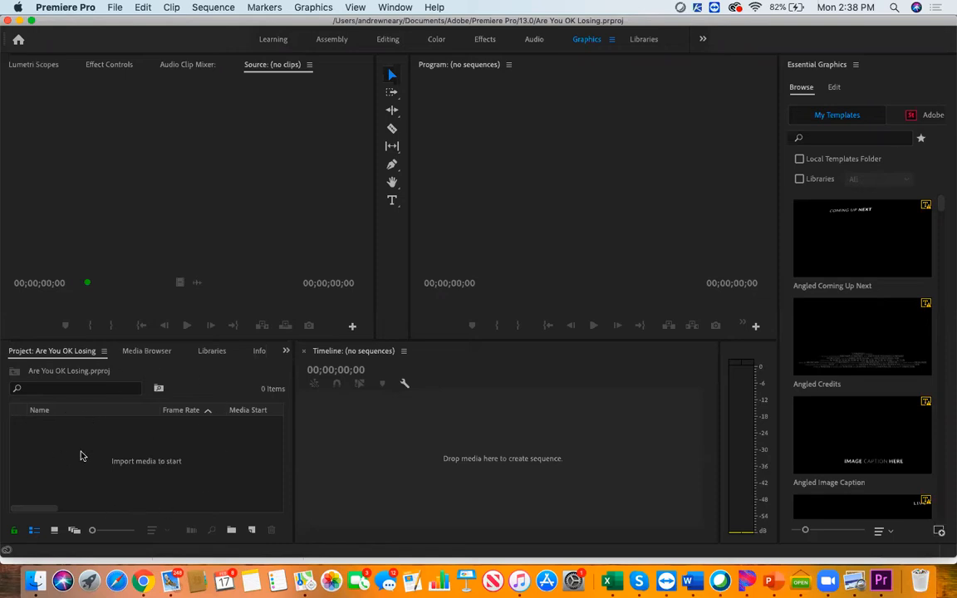
pyautogui.click(147, 455)
pyautogui.doubleClick(147, 457)
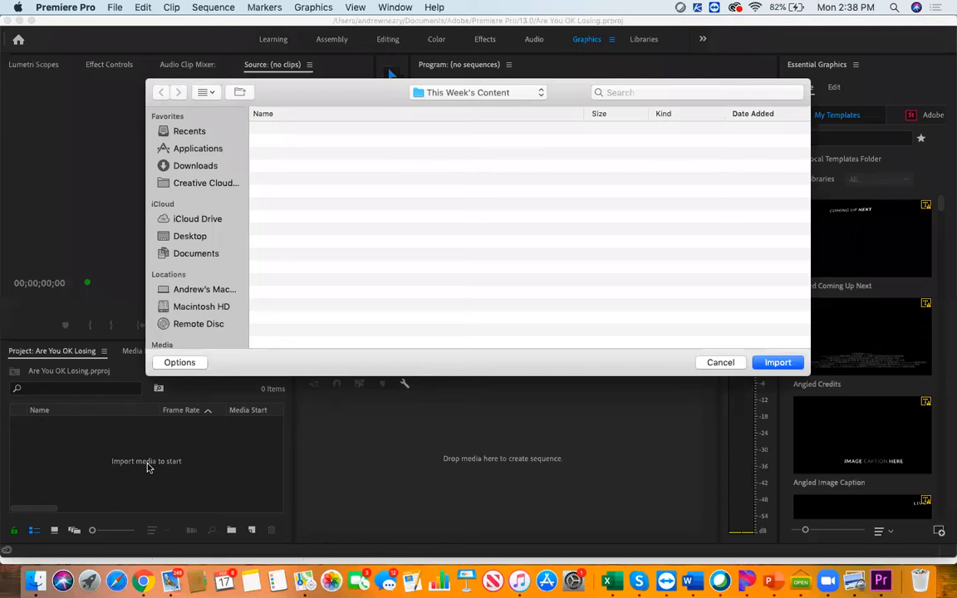
pyautogui.click(198, 167)
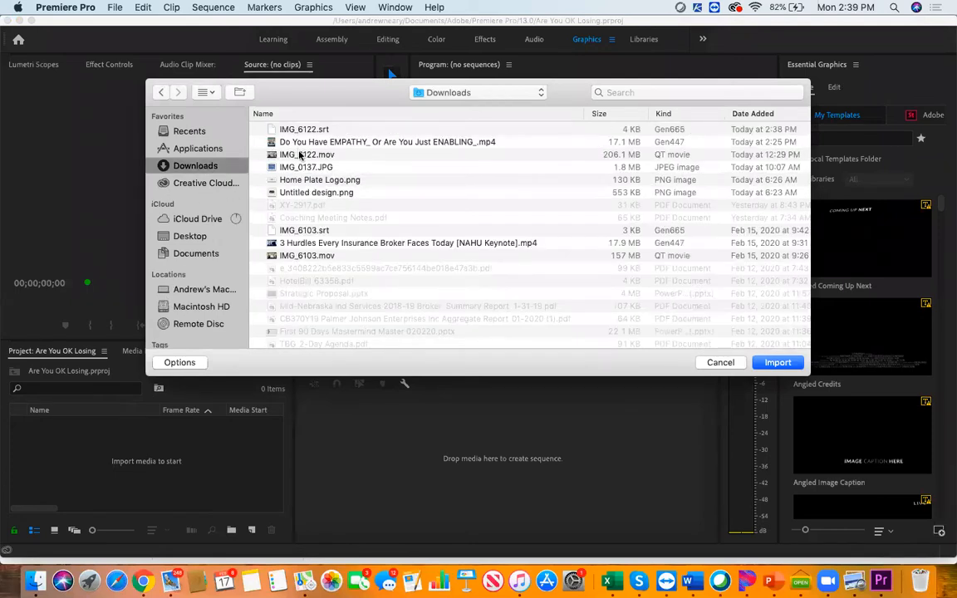
pyautogui.click(271, 155)
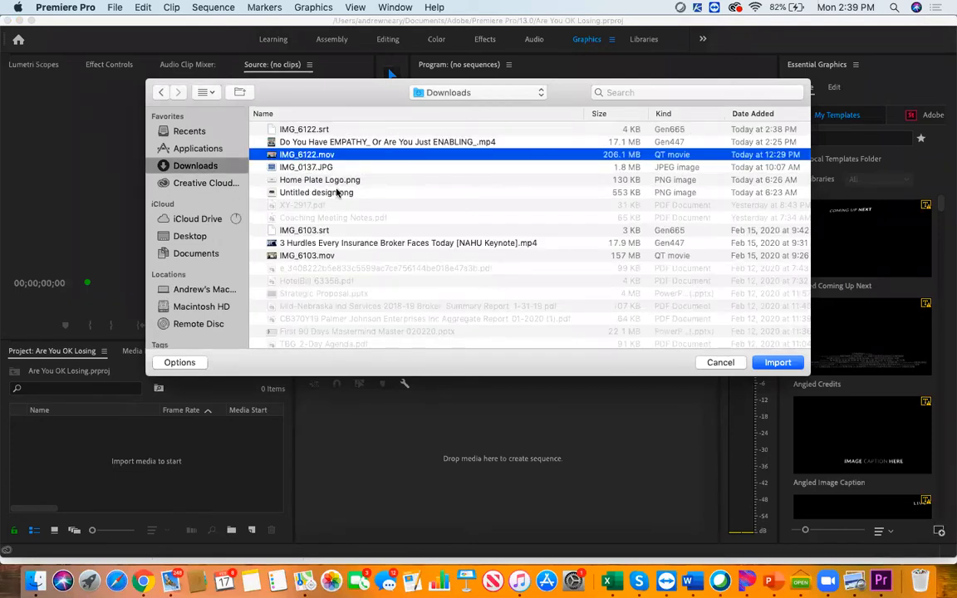
pyautogui.click(772, 363)
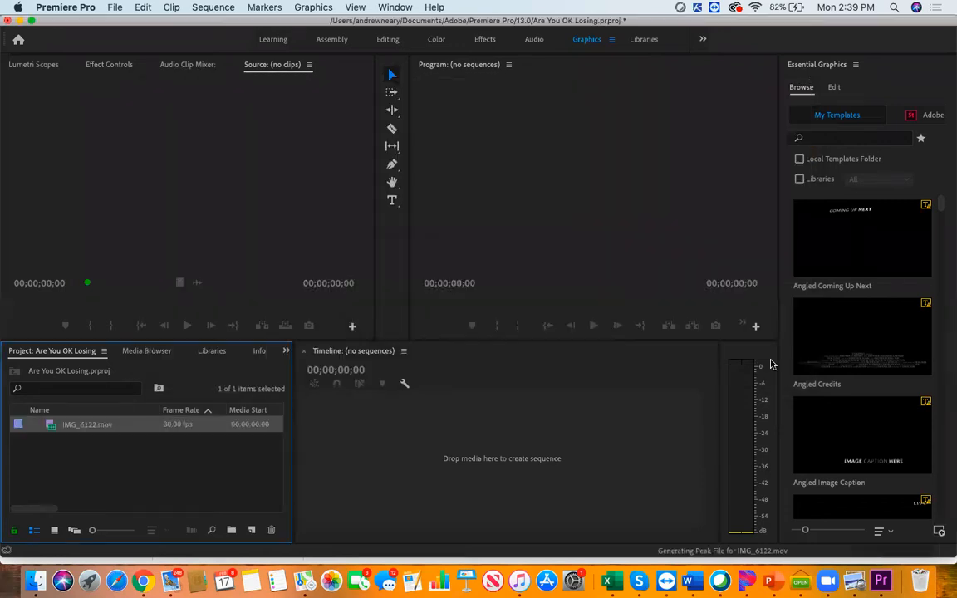
# Import the caption file IMG_6122.srt from the Downloads folder into the project
pyautogui.doubleClick(187, 453)
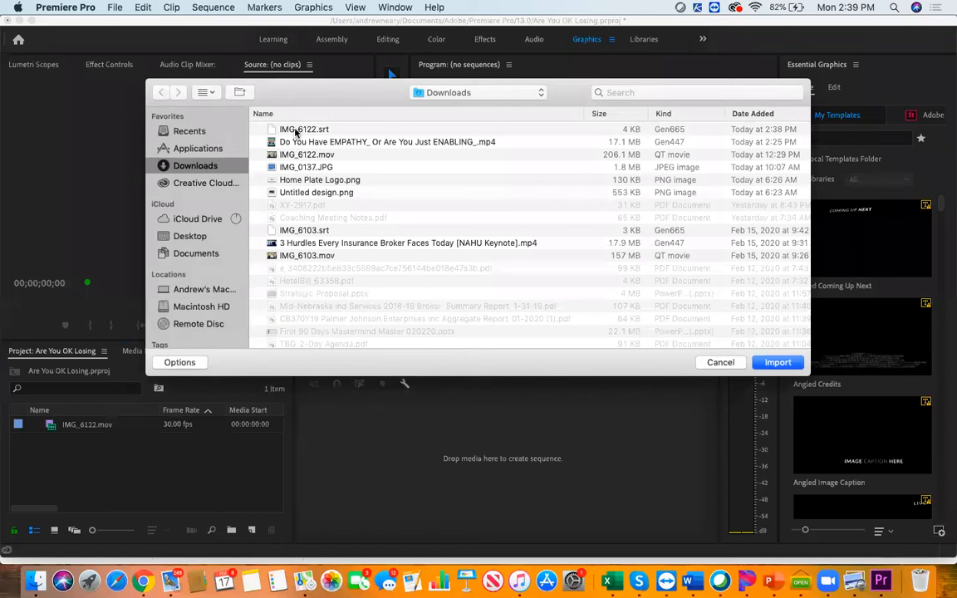
pyautogui.click(295, 131)
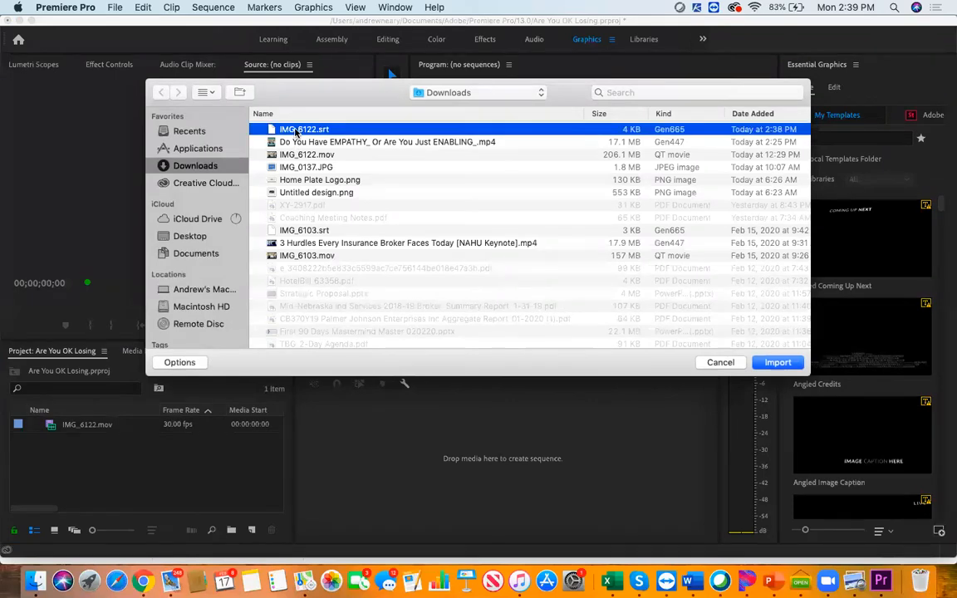
pyautogui.click(772, 362)
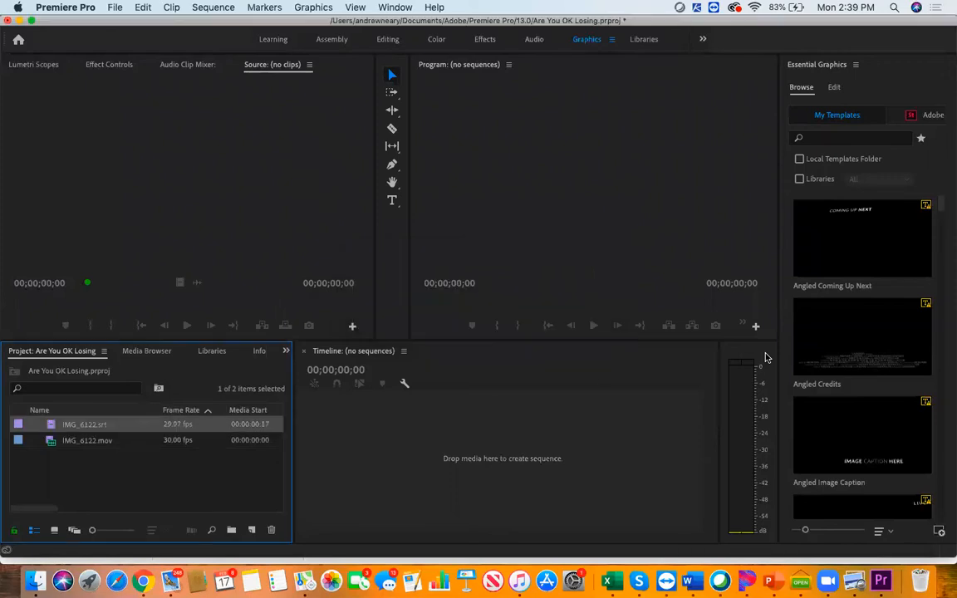
# Import Video Backdrop.png from the This Week's Content folder on the Desktop into the project
pyautogui.doubleClick(210, 473)
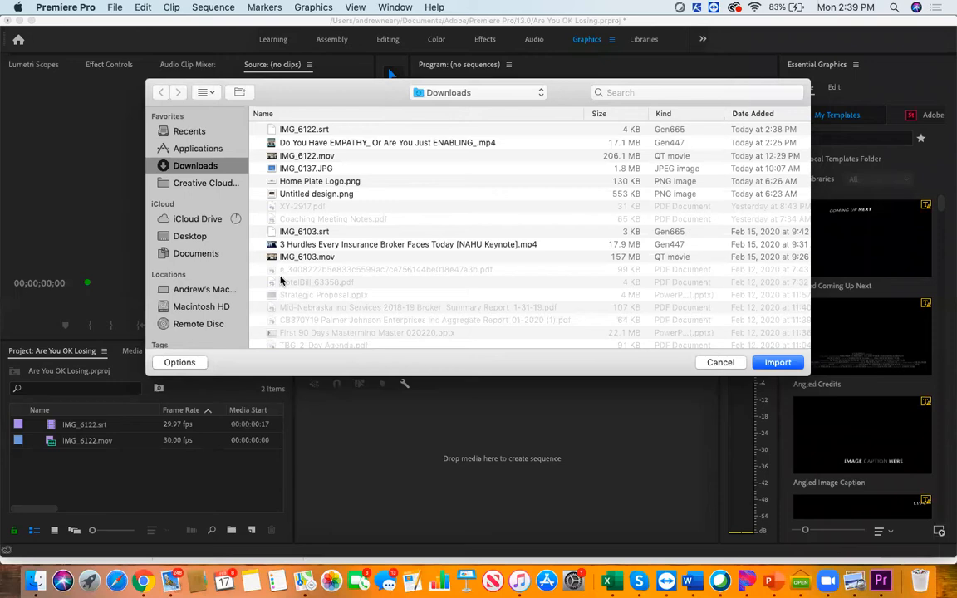
pyautogui.click(195, 236)
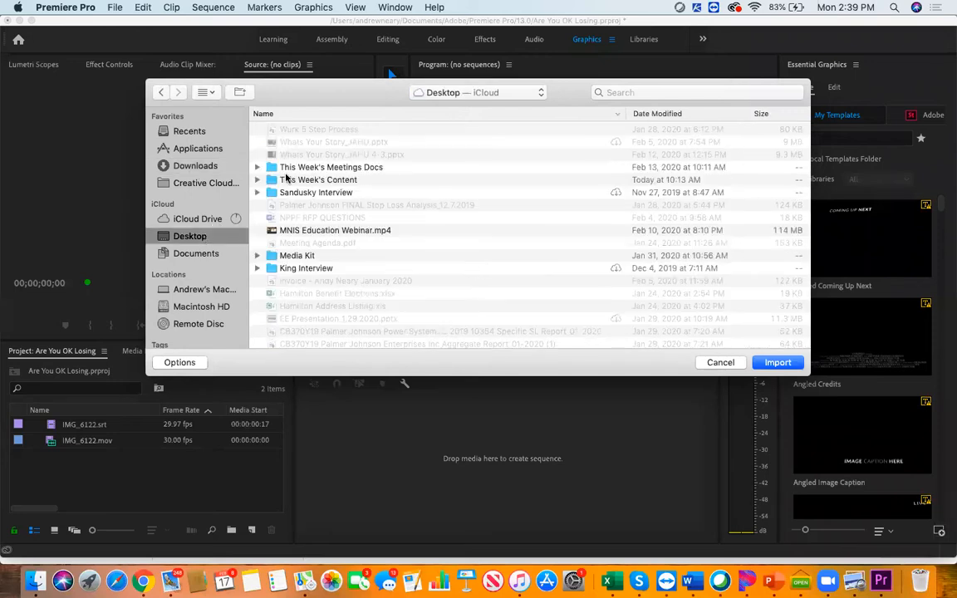
pyautogui.click(301, 180)
pyautogui.doubleClick(301, 180)
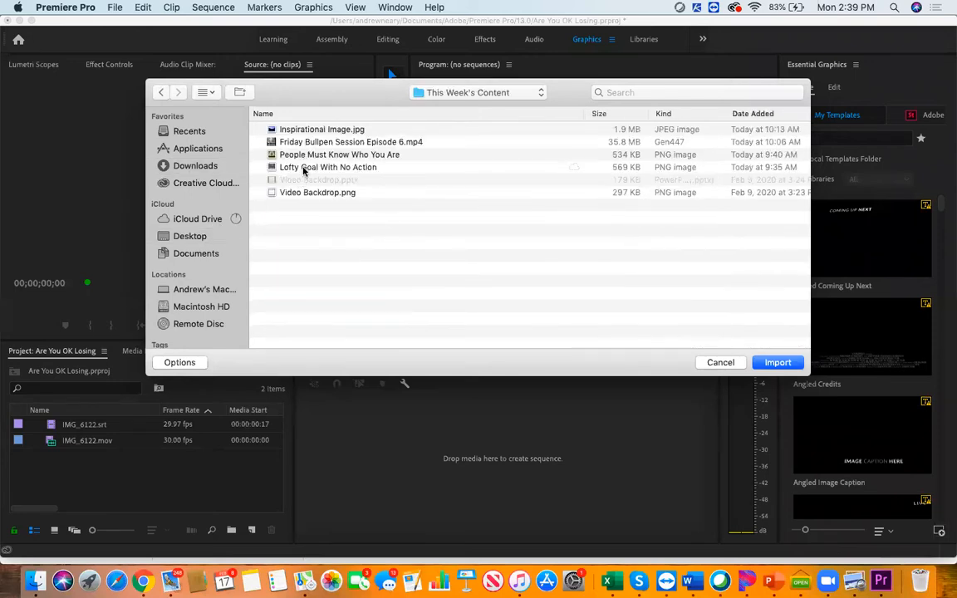
pyautogui.click(305, 196)
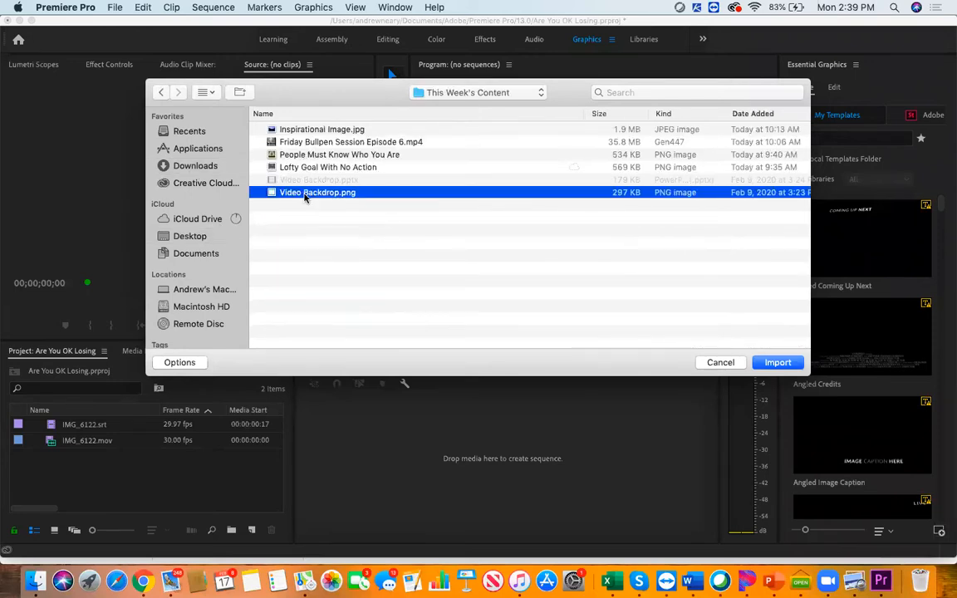
pyautogui.click(778, 362)
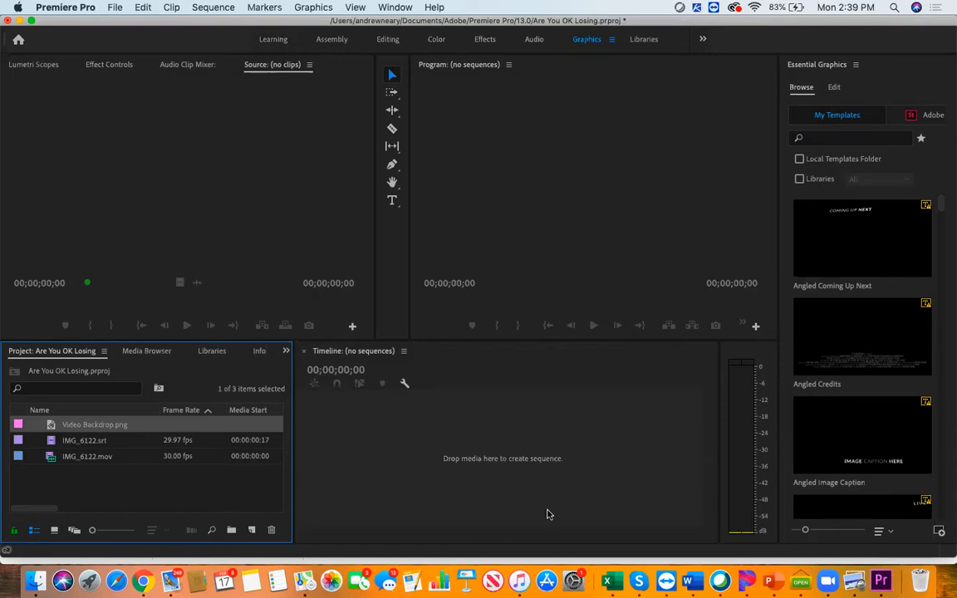
# Create a sequence from IMG_6122.mov in the empty timeline, play it briefly and return the playhead to the start
pyautogui.click(79, 475)
pyautogui.moveTo(79, 456); pyautogui.dragTo(431, 451)
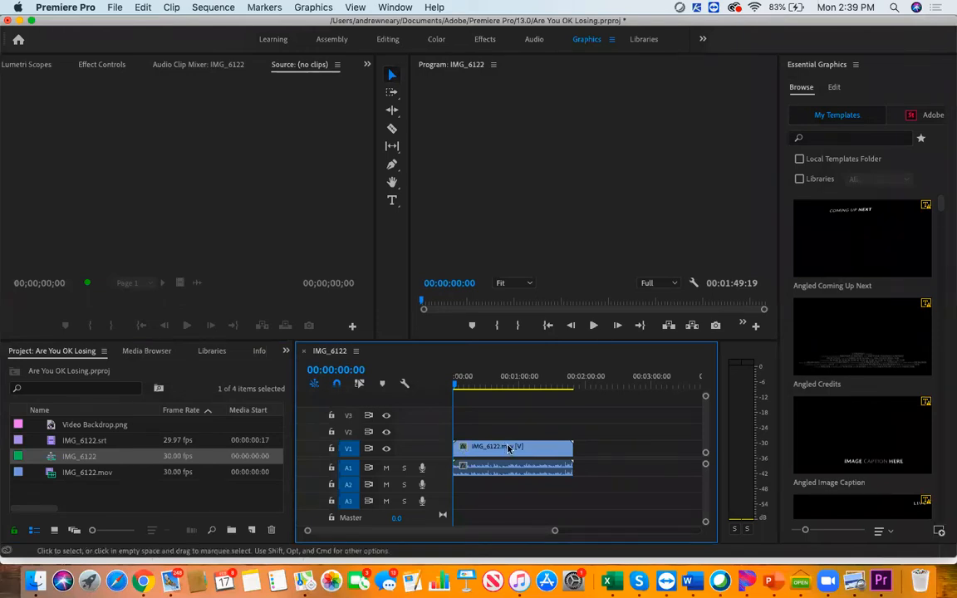
pyautogui.press('space')
pyautogui.click(449, 383)
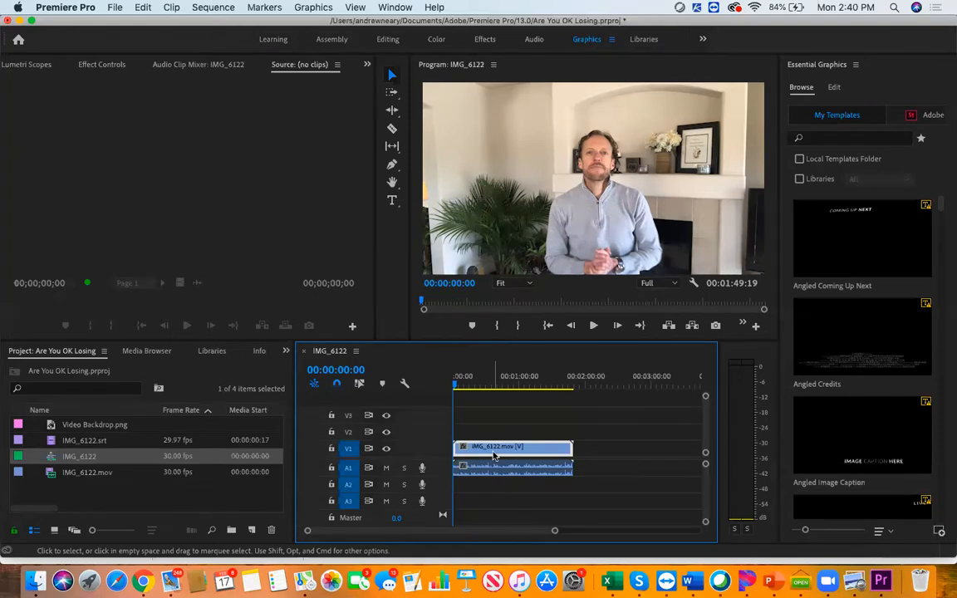
# Set the sequence's frame size to 1080 by 1080 and accept deleting its preview files
pyautogui.click(217, 10)
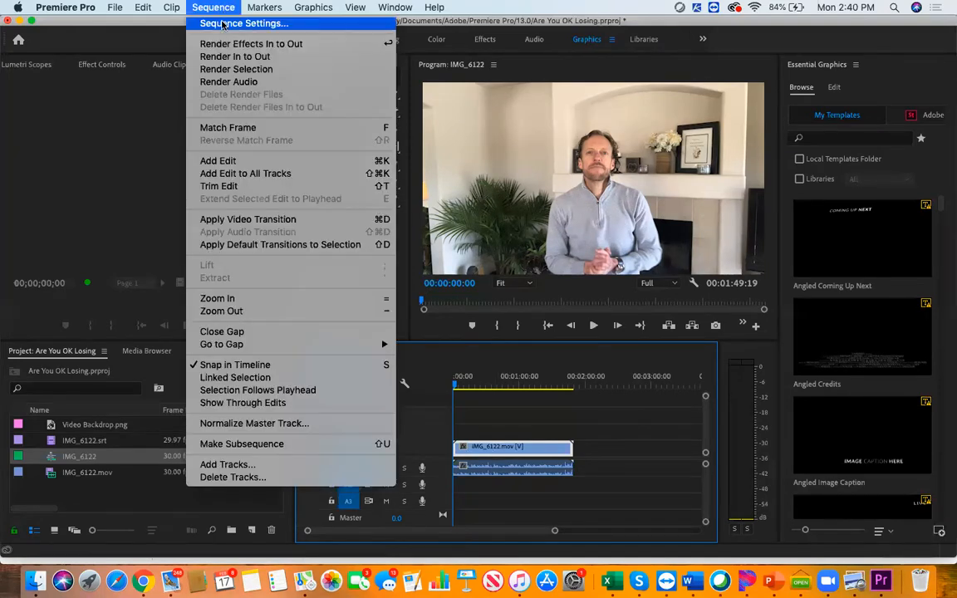
pyautogui.click(220, 29)
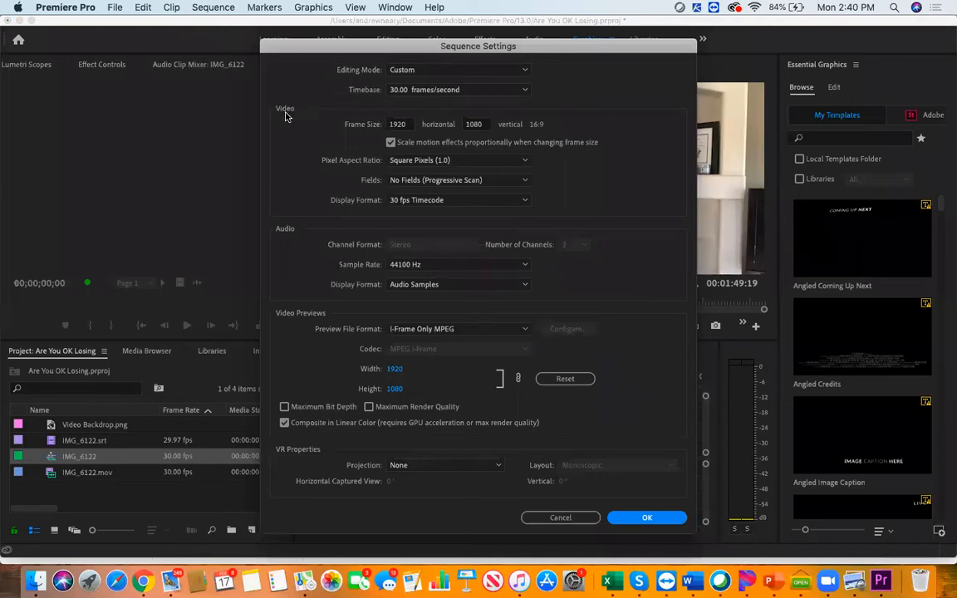
pyautogui.click(406, 126)
pyautogui.write('1080')
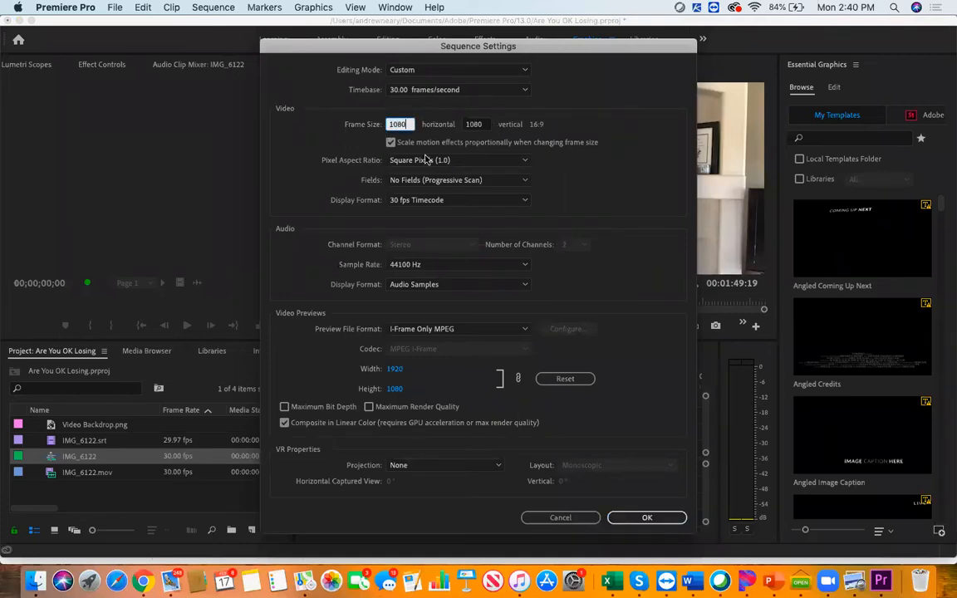
pyautogui.click(648, 517)
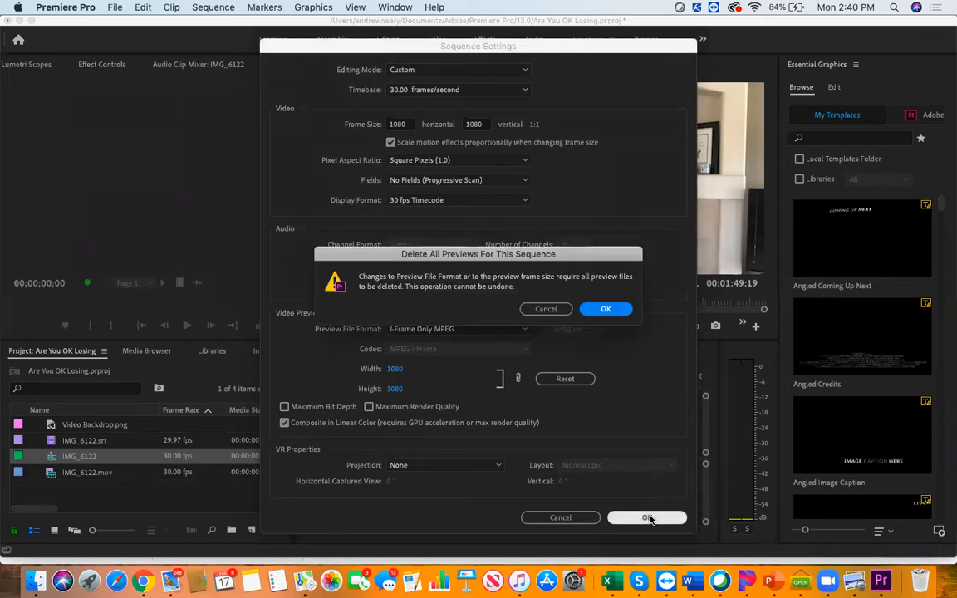
pyautogui.click(605, 310)
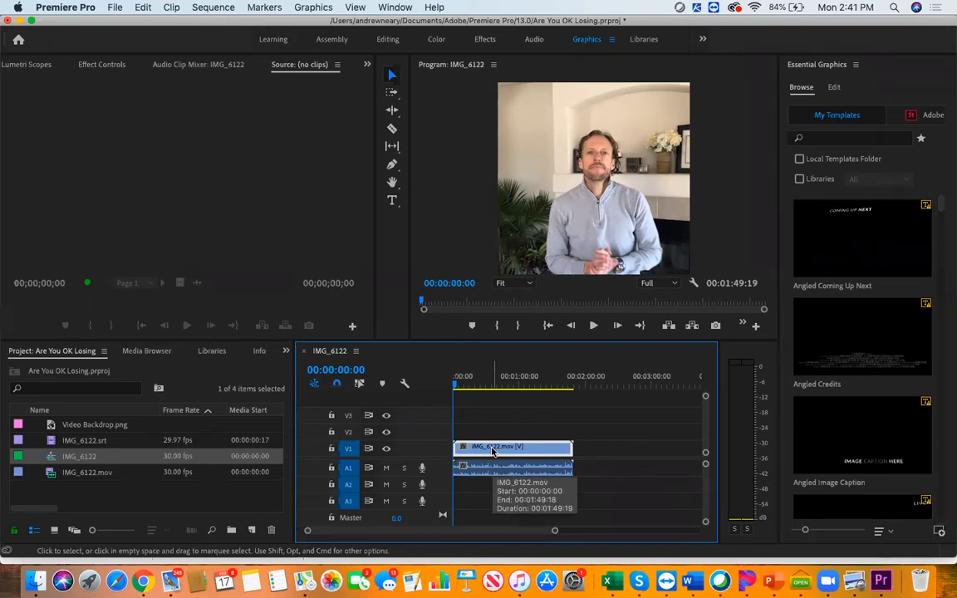
# Scale the IMG_6122 video down around its centre until its full width roughly fits the square frame
pyautogui.click(539, 166)
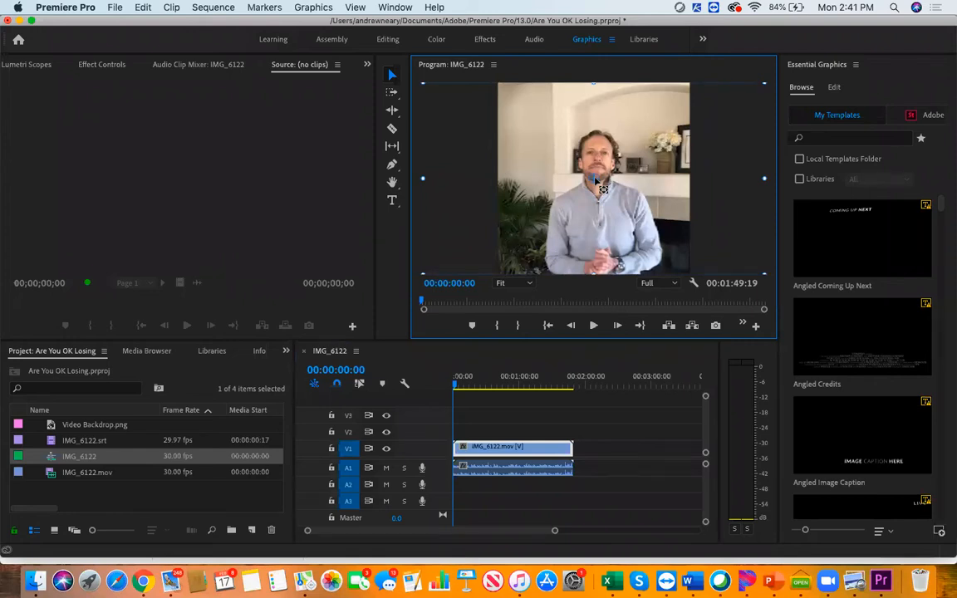
pyautogui.scroll(-10, 595, 181)
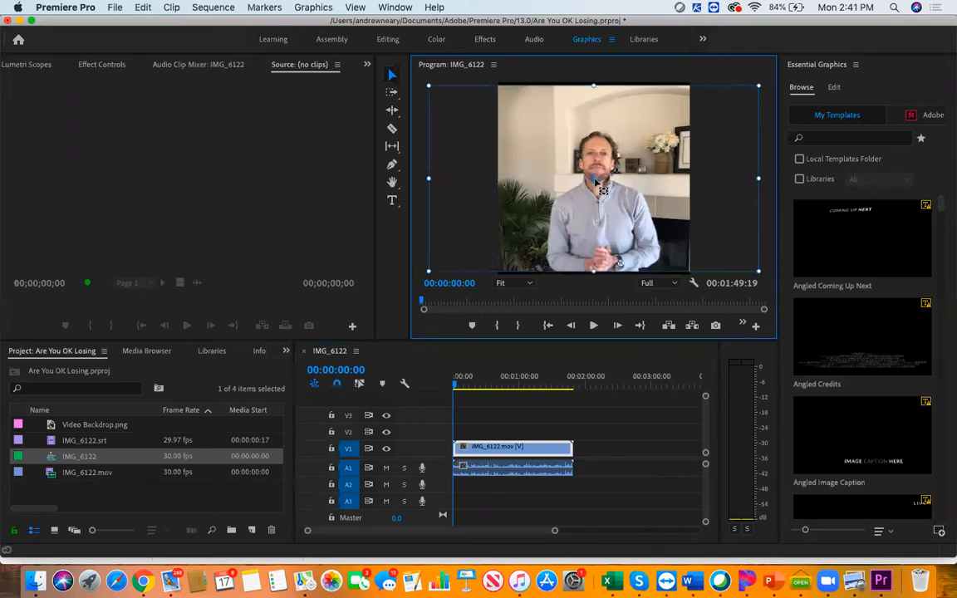
pyautogui.scroll(-5, 595, 181)
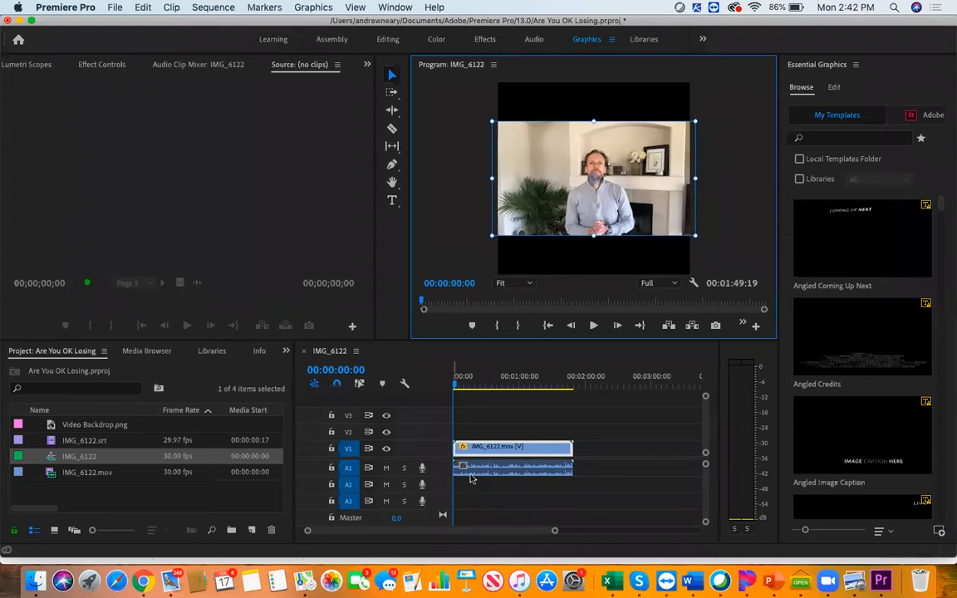
# Lower the system volume and scrub the sequence to 00:00:45:05 to check the video's framing
pyautogui.moveTo(456, 385); pyautogui.dragTo(472, 392)
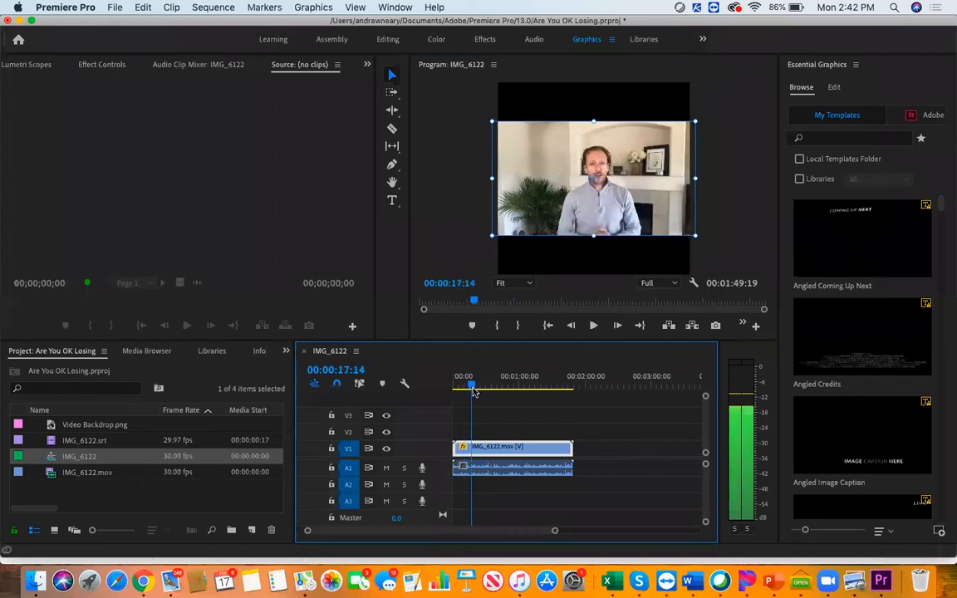
pyautogui.press('XF86AudioLowerVolume')
pyautogui.press('XF86AudioLowerVolume')
pyautogui.press('XF86AudioLowerVolume')
pyautogui.press('XF86AudioLowerVolume')
pyautogui.press('XF86AudioLowerVolume')
pyautogui.press('XF86AudioLowerVolume')
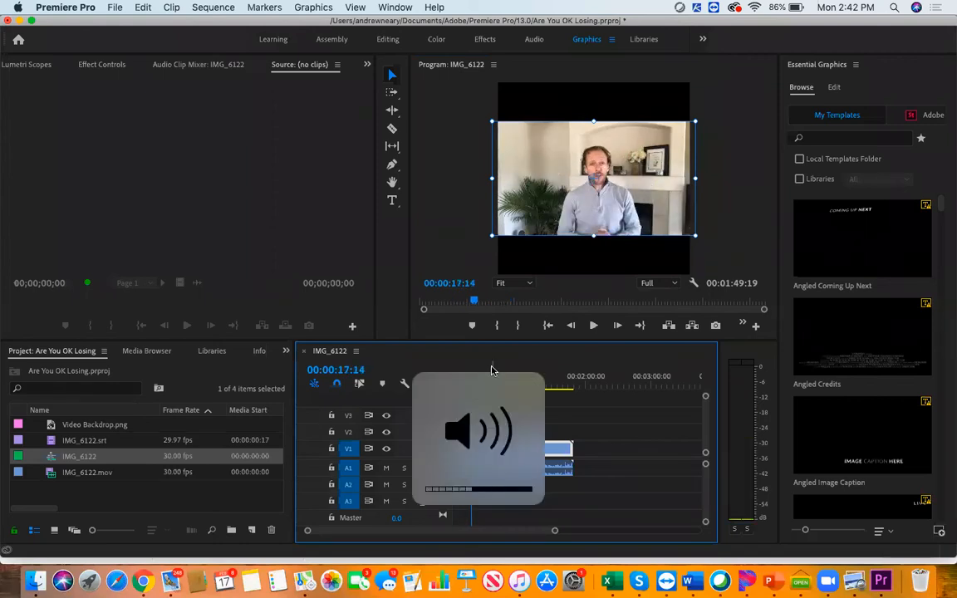
pyautogui.moveTo(475, 387); pyautogui.dragTo(504, 393)
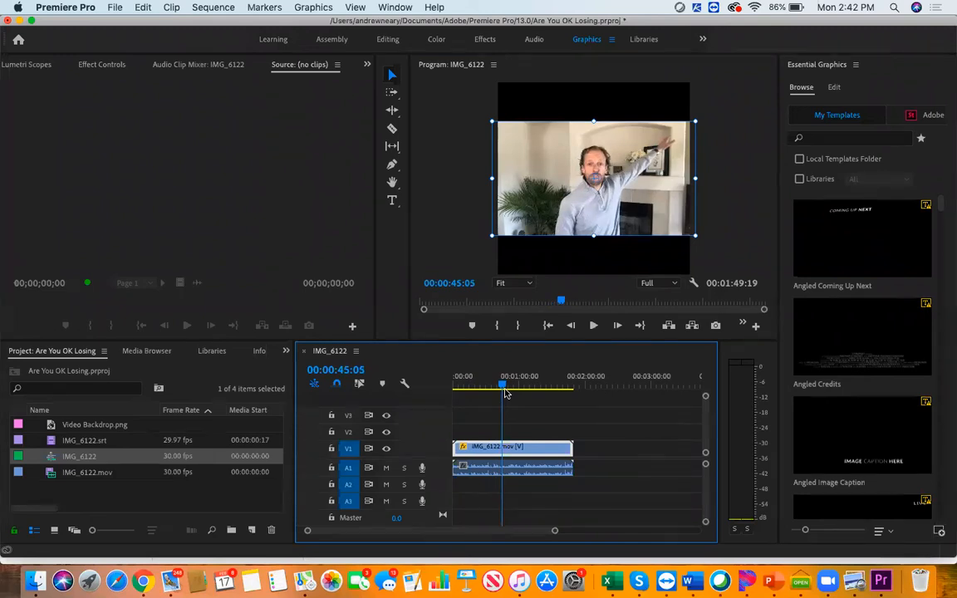
pyautogui.click(725, 219)
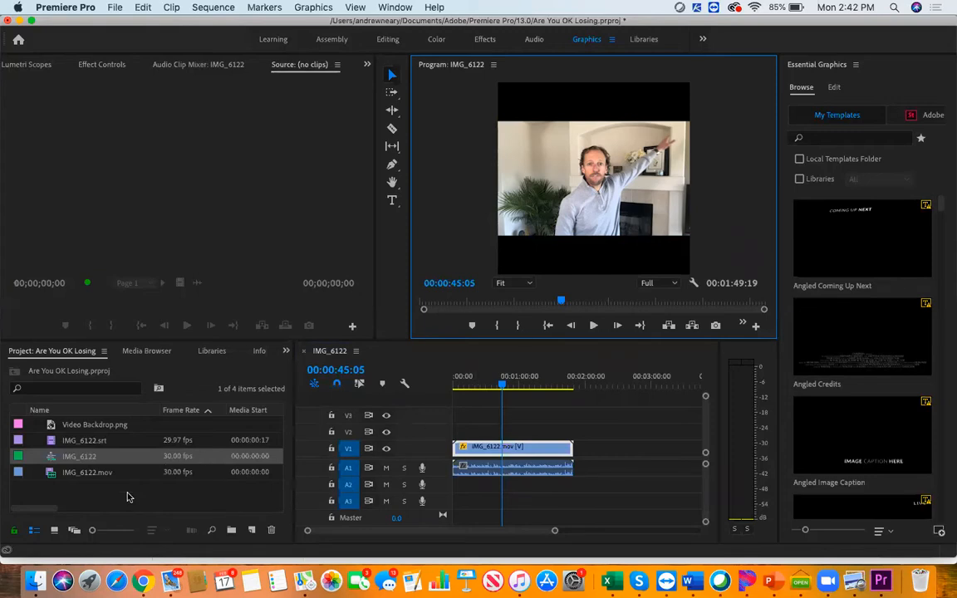
# Place Video Backdrop.png on track V2 so it spans the playhead, and scale it up to fill the square frame
pyautogui.click(103, 427)
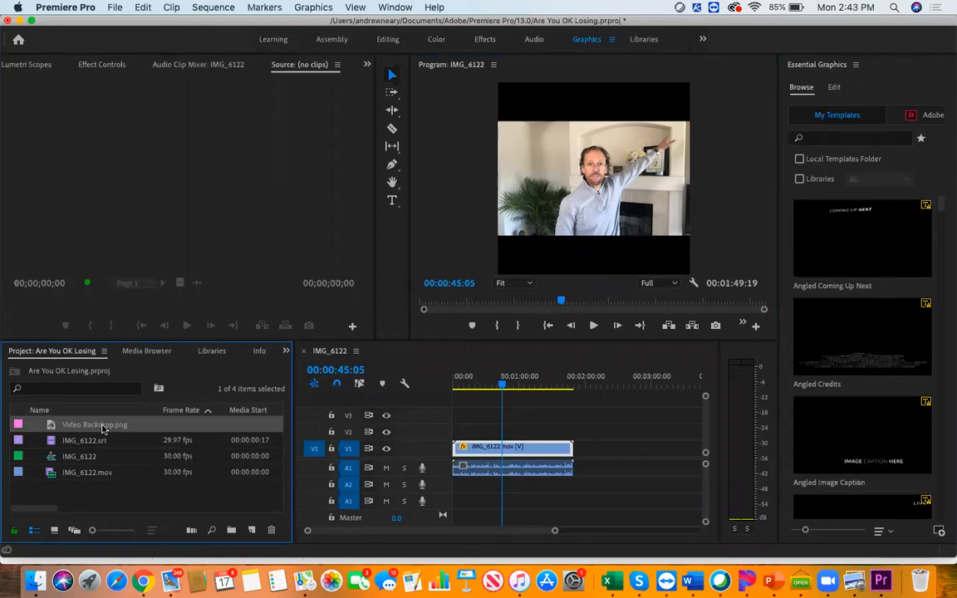
pyautogui.moveTo(236, 412); pyautogui.dragTo(498, 433)
pyautogui.moveTo(554, 531); pyautogui.dragTo(524, 532)
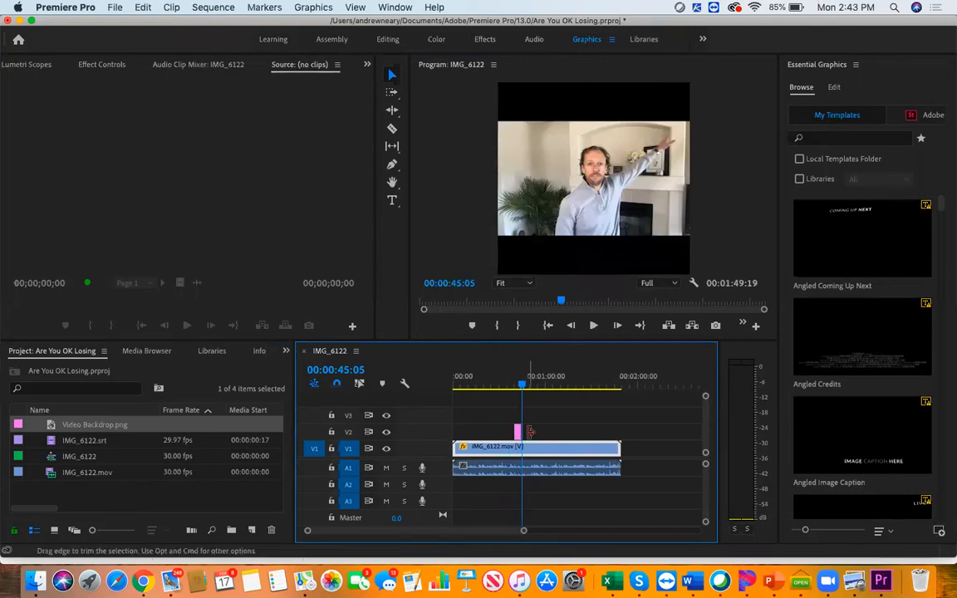
pyautogui.moveTo(520, 432); pyautogui.dragTo(518, 432)
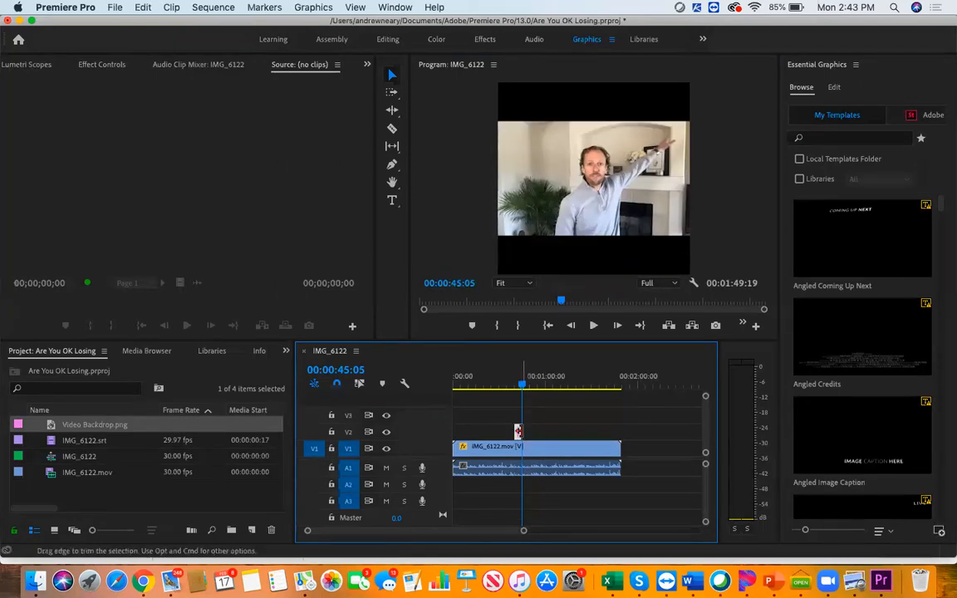
pyautogui.moveTo(520, 431); pyautogui.dragTo(525, 432)
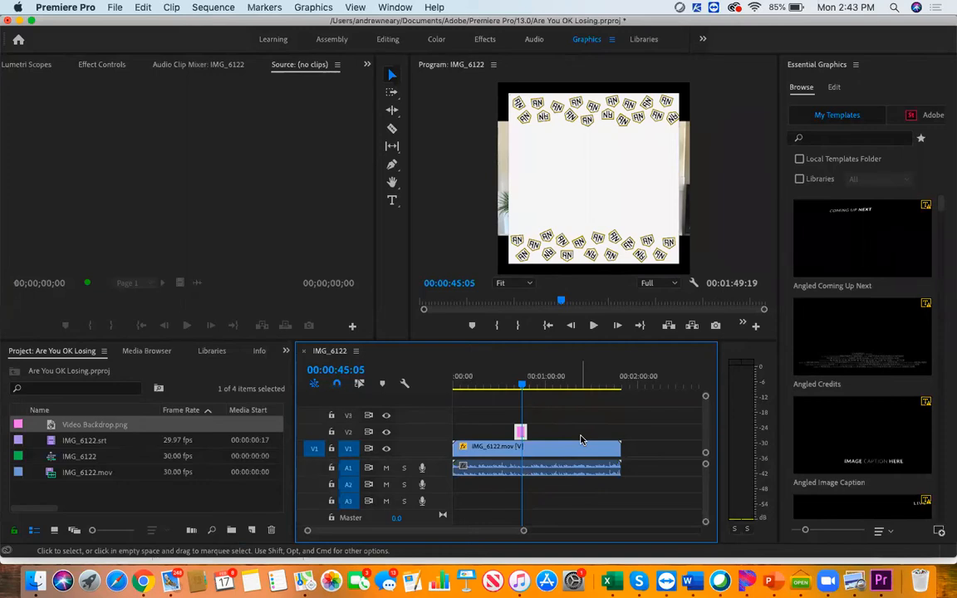
pyautogui.click(589, 205)
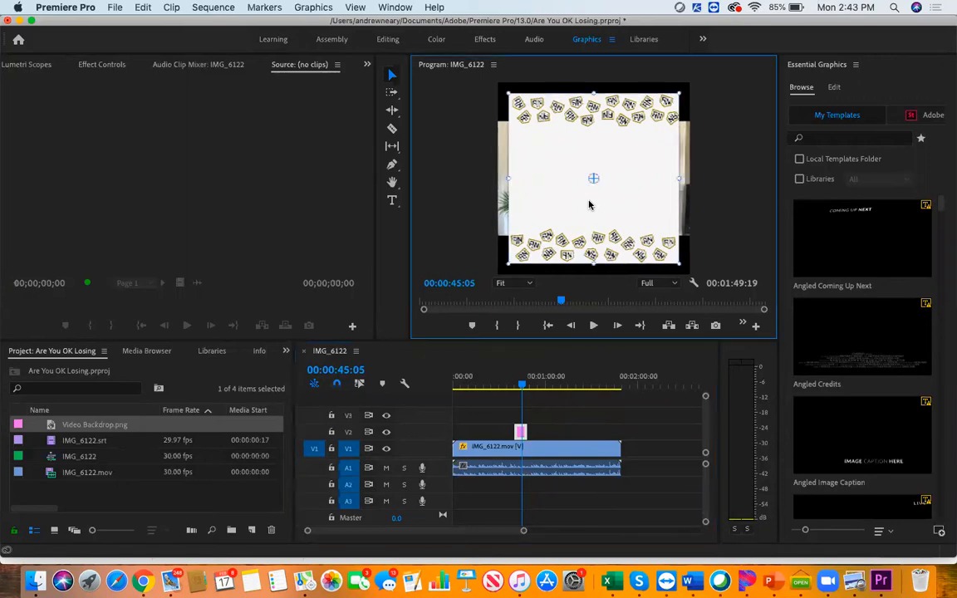
pyautogui.scroll(5, 589, 201)
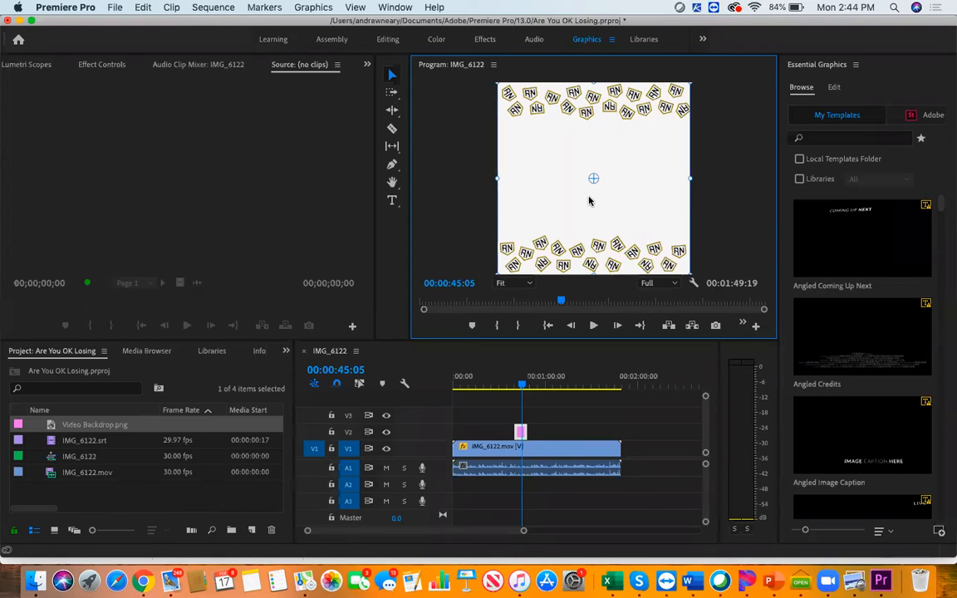
# Move the IMG_6122.mov video clip to track V3 above the backdrop and activate the Rectangle Tool
pyautogui.click(550, 449)
pyautogui.moveTo(551, 450); pyautogui.dragTo(551, 426)
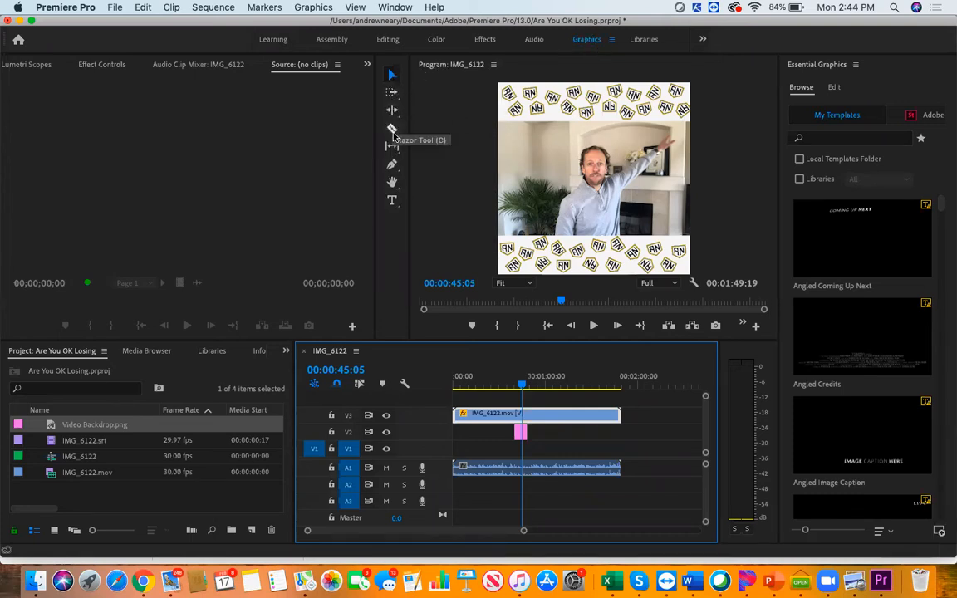
pyautogui.click(393, 166)
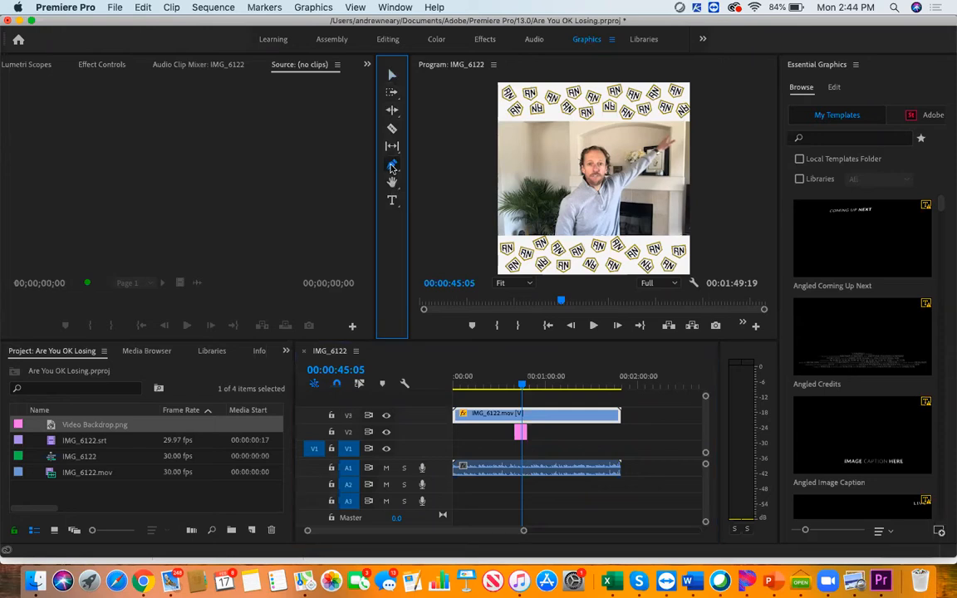
pyautogui.click(393, 166)
pyautogui.click(422, 176)
pyautogui.click(422, 176)
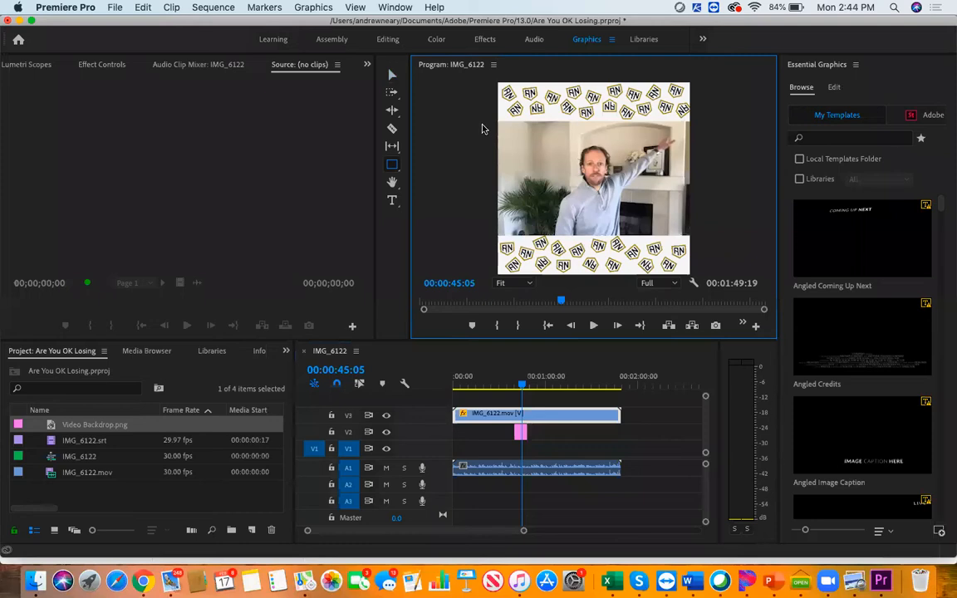
# Draw a rectangle over the backdrop strip above the video, and cut Shape 01 and Shape 02 from the graphic
pyautogui.moveTo(496, 121)
pyautogui.mouseDown()
pyautogui.moveTo(690, 123)
pyautogui.moveTo(693, 79)
pyautogui.mouseUp()
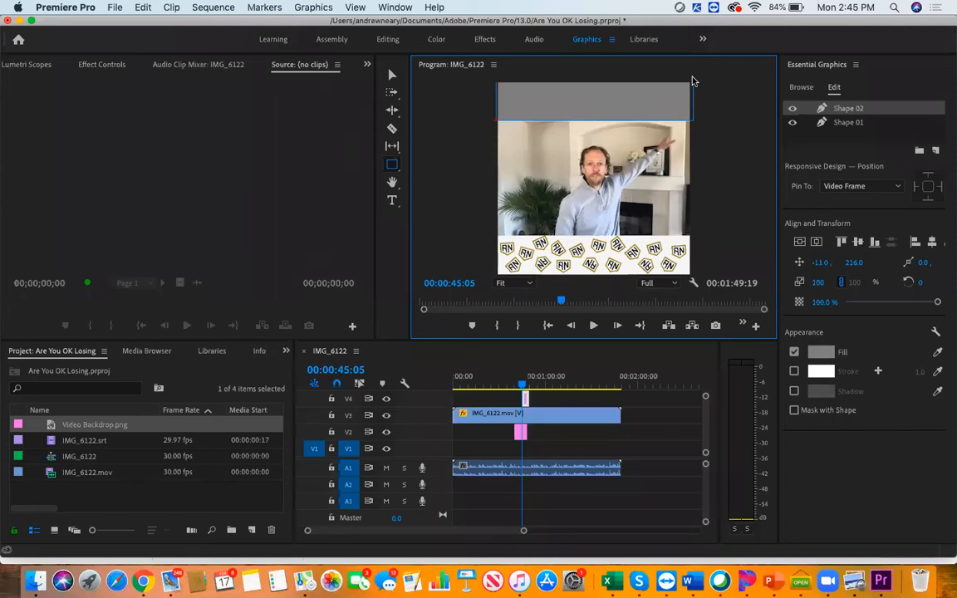
pyautogui.click(848, 122)
pyautogui.rightClick(849, 123)
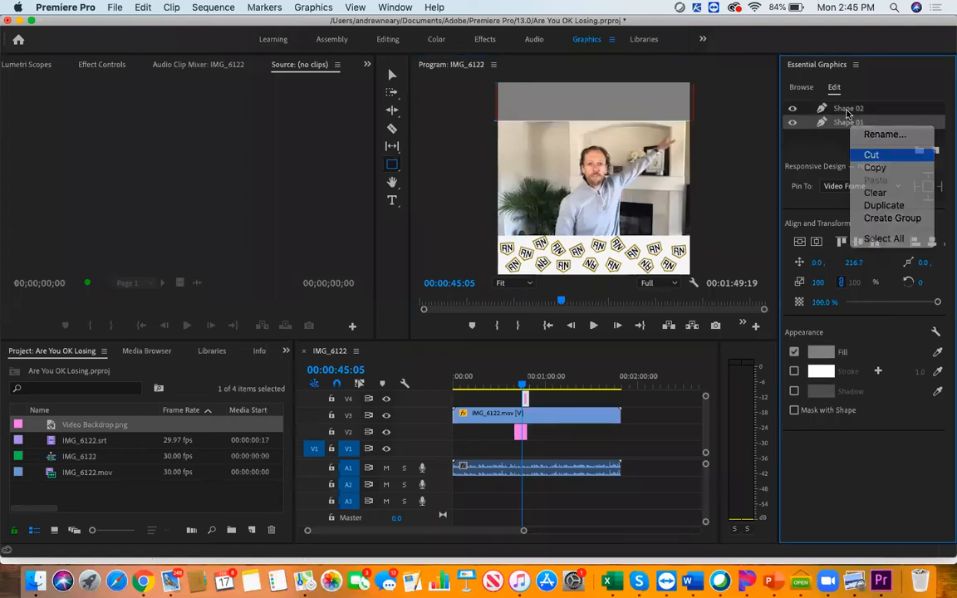
pyautogui.click(872, 155)
pyautogui.rightClick(847, 109)
pyautogui.click(878, 141)
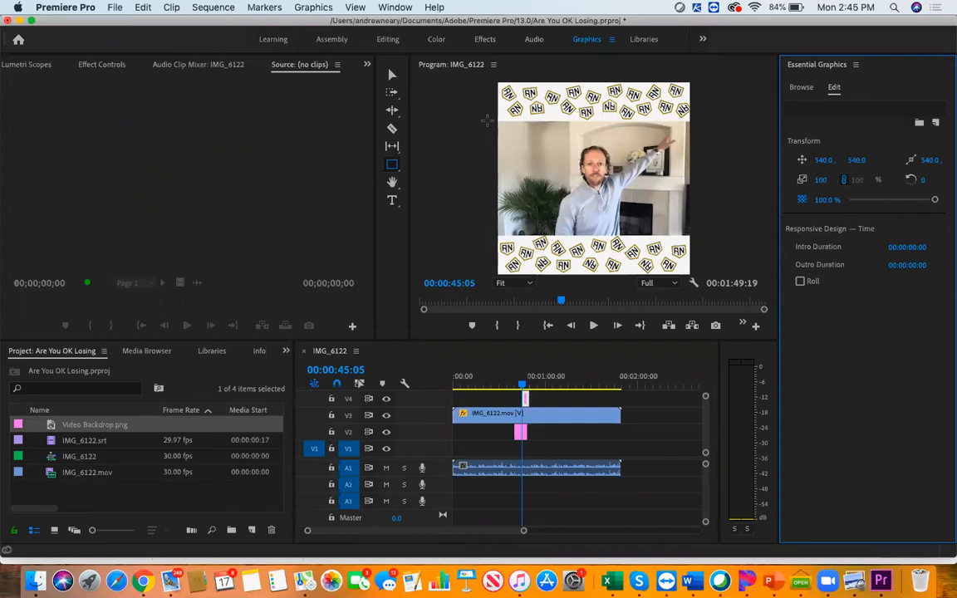
# Draw a rectangle covering the backdrop strip above the video and set its fill to red E71414
pyautogui.moveTo(486, 120)
pyautogui.mouseDown()
pyautogui.moveTo(697, 123)
pyautogui.moveTo(694, 81)
pyautogui.mouseUp()
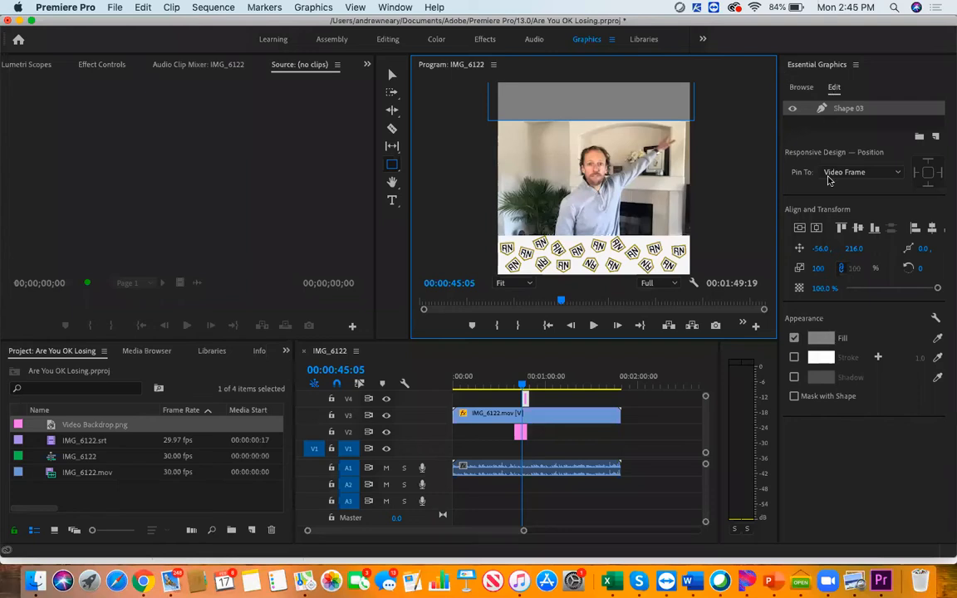
pyautogui.click(835, 337)
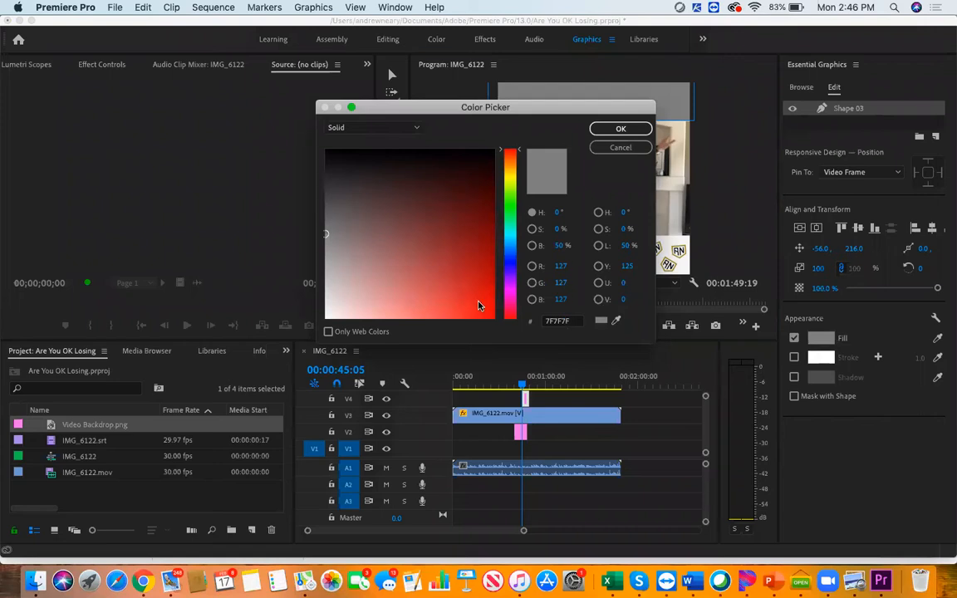
pyautogui.click(478, 302)
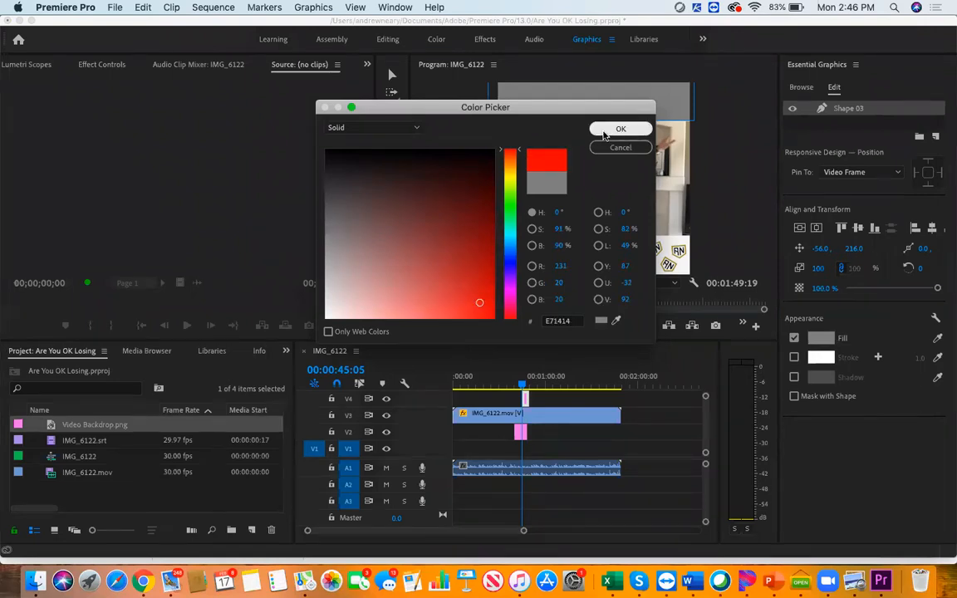
pyautogui.click(619, 129)
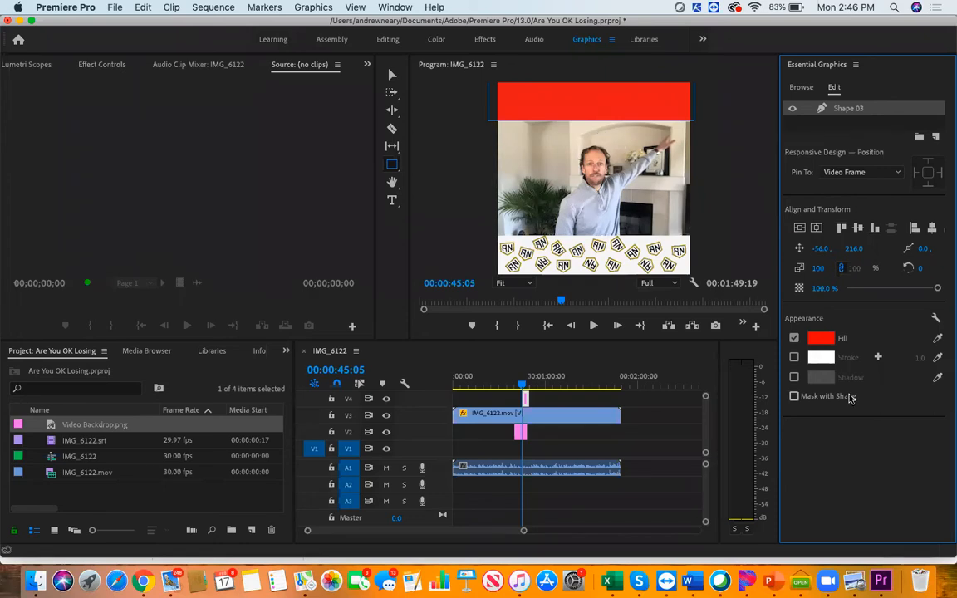
# Enable the white stroke on the red rectangle with a width of 20, then deselect and reselect the shape
pyautogui.click(794, 358)
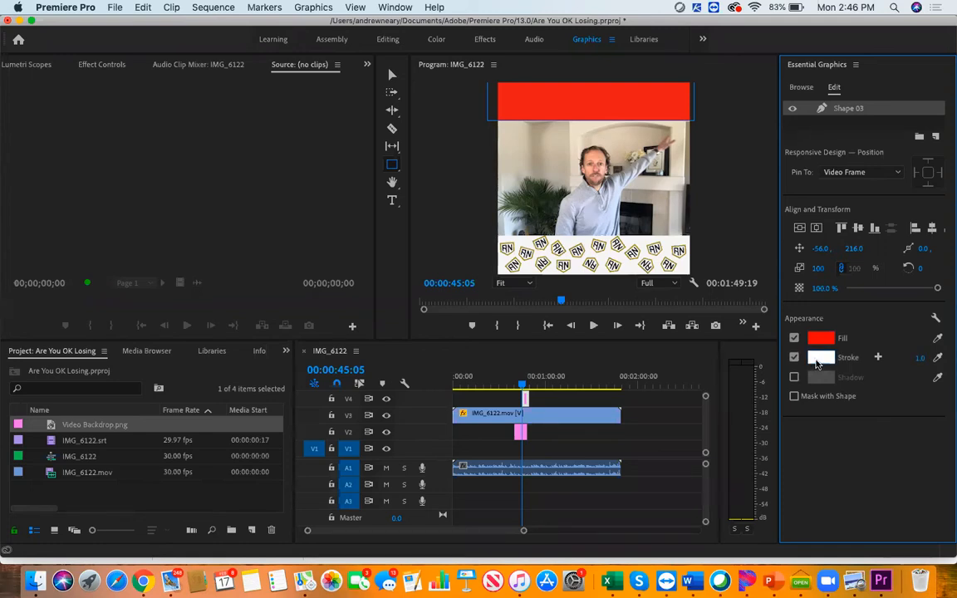
pyautogui.click(918, 358)
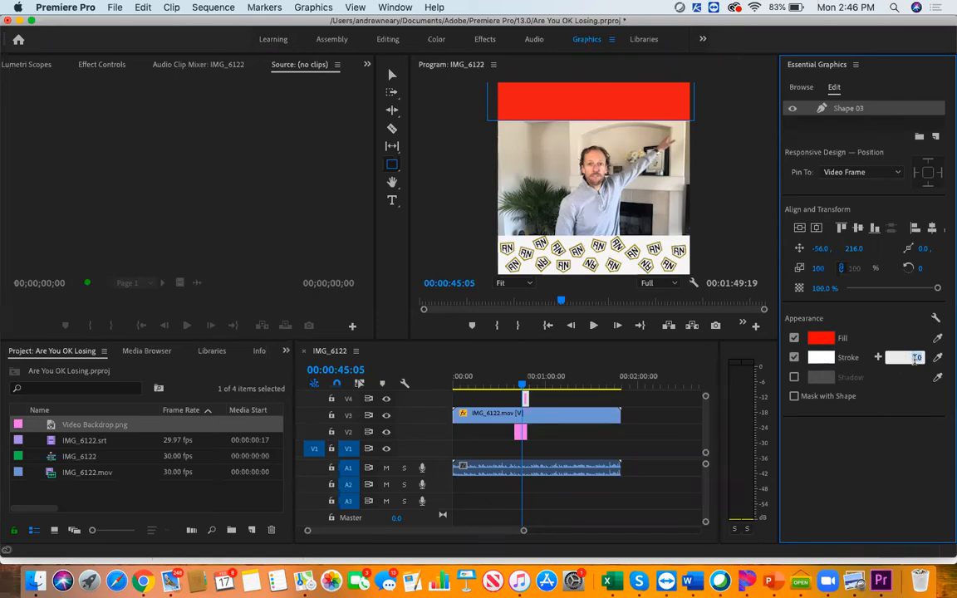
pyautogui.write('20')
pyautogui.press('Return')
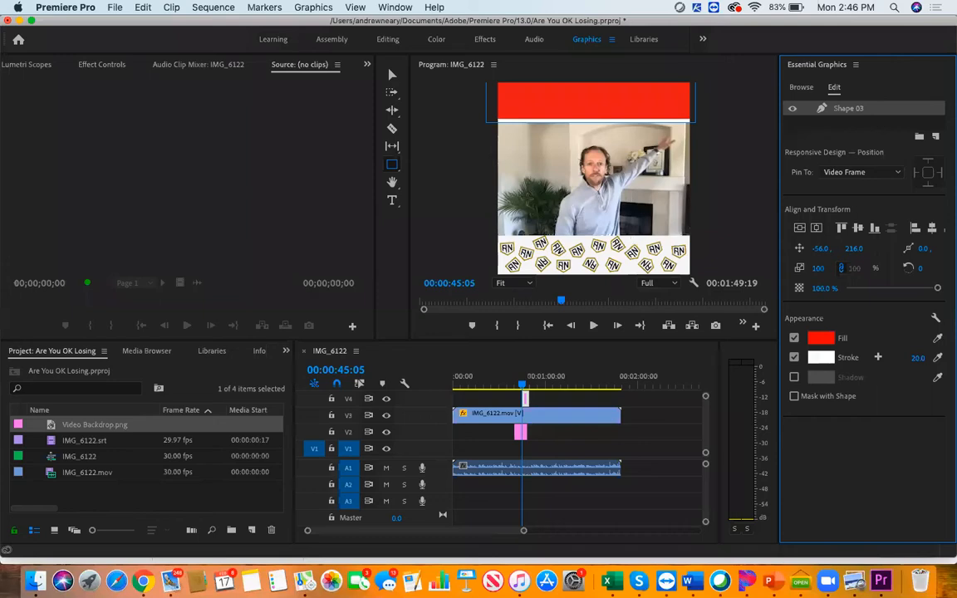
pyautogui.click(447, 156)
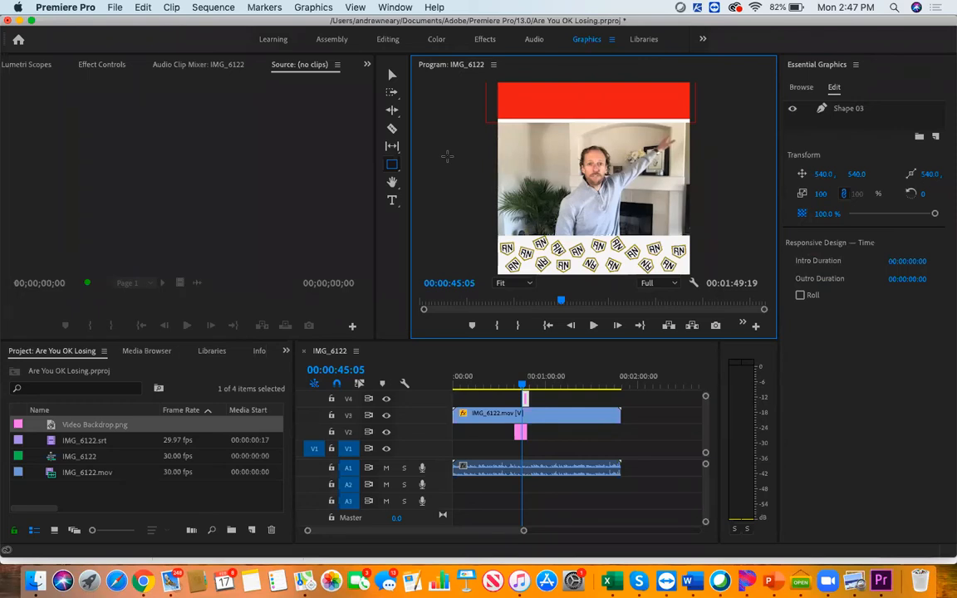
pyautogui.click(831, 109)
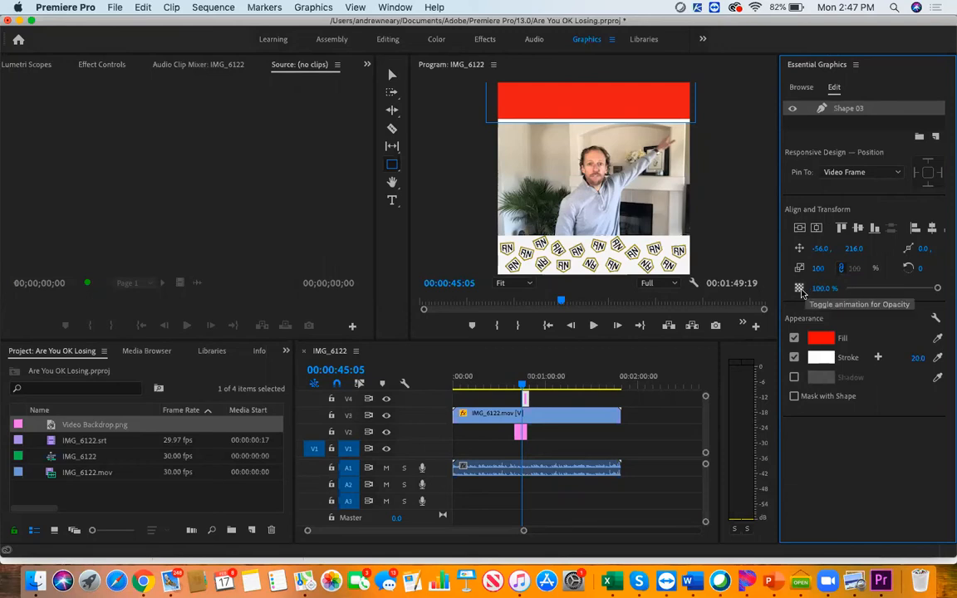
# Set the opacity of the red rectangle above the video to 97%
pyautogui.click(824, 287)
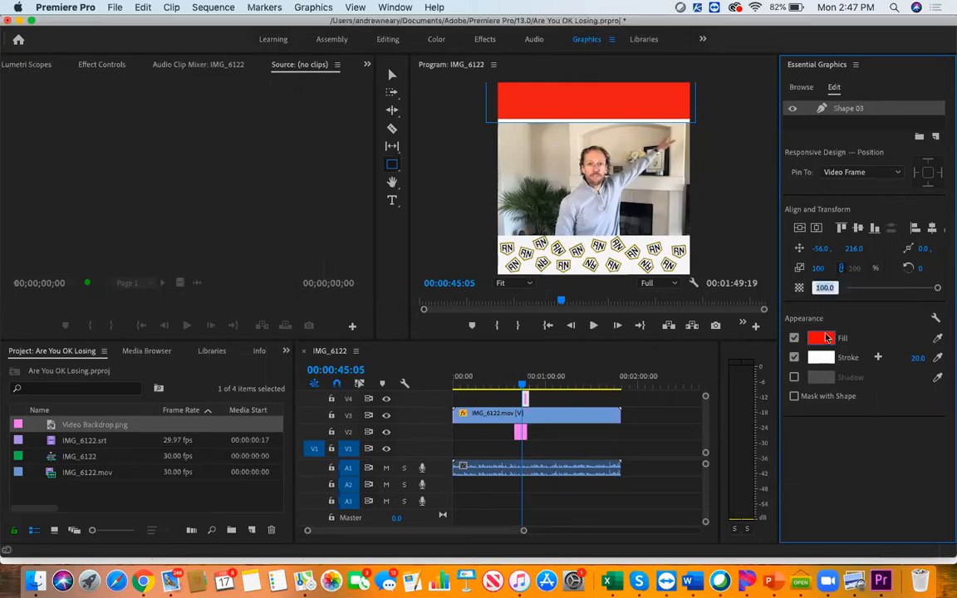
pyautogui.write('97')
pyautogui.press('Return')
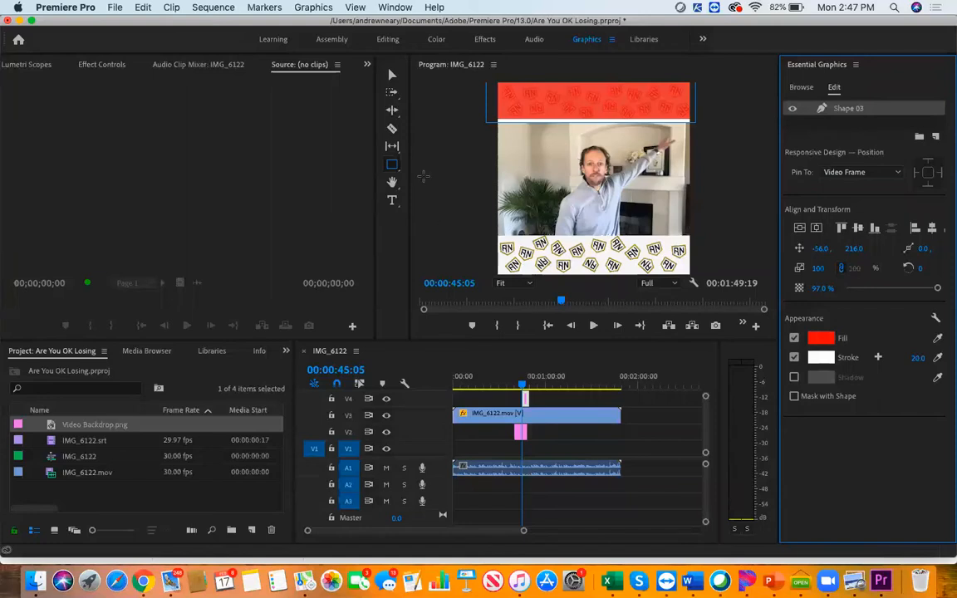
# Draw a matching red rectangle over the backdrop strip below the video and set its opacity to 97%
pyautogui.click(393, 166)
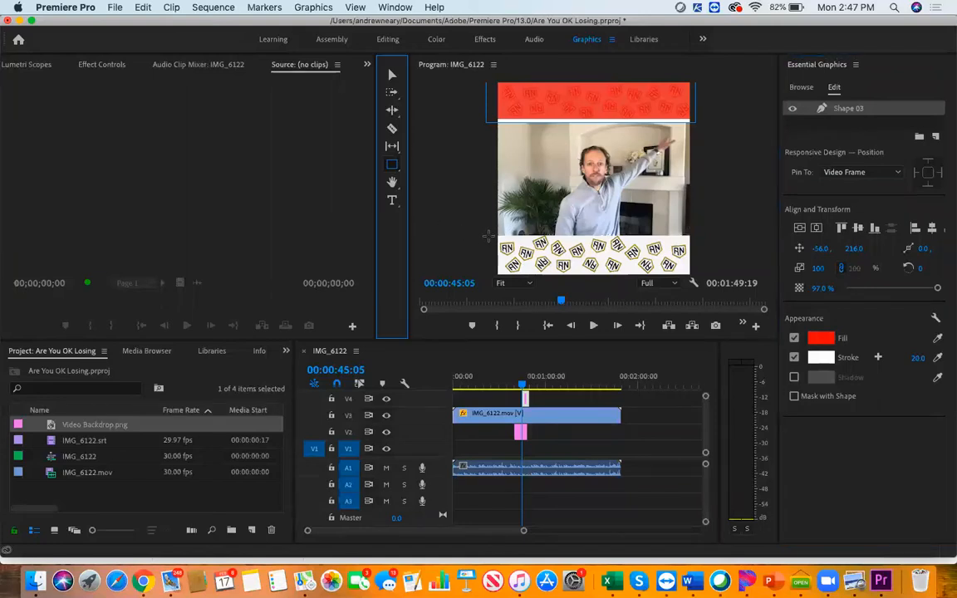
pyautogui.moveTo(488, 235); pyautogui.dragTo(696, 275)
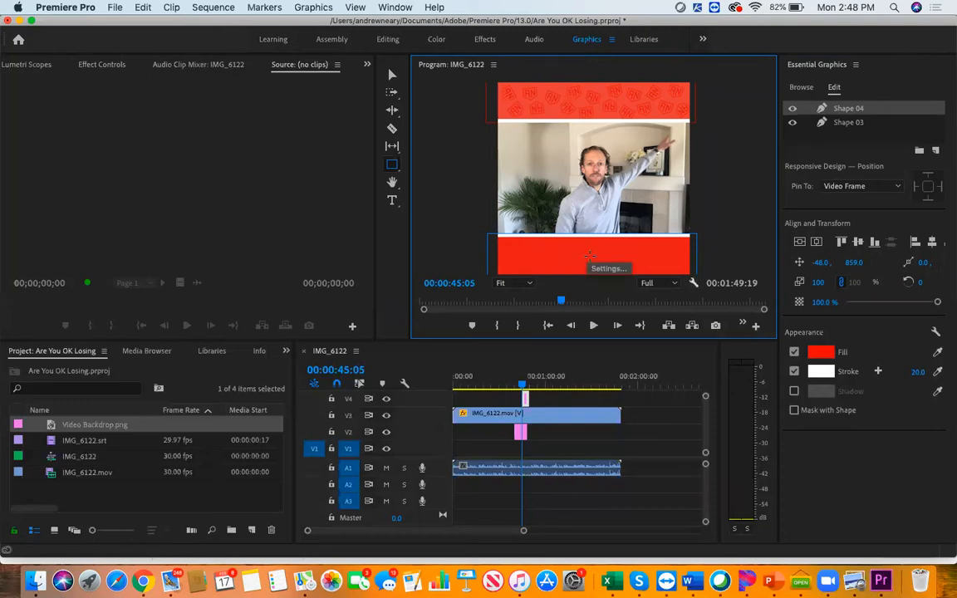
pyautogui.click(824, 301)
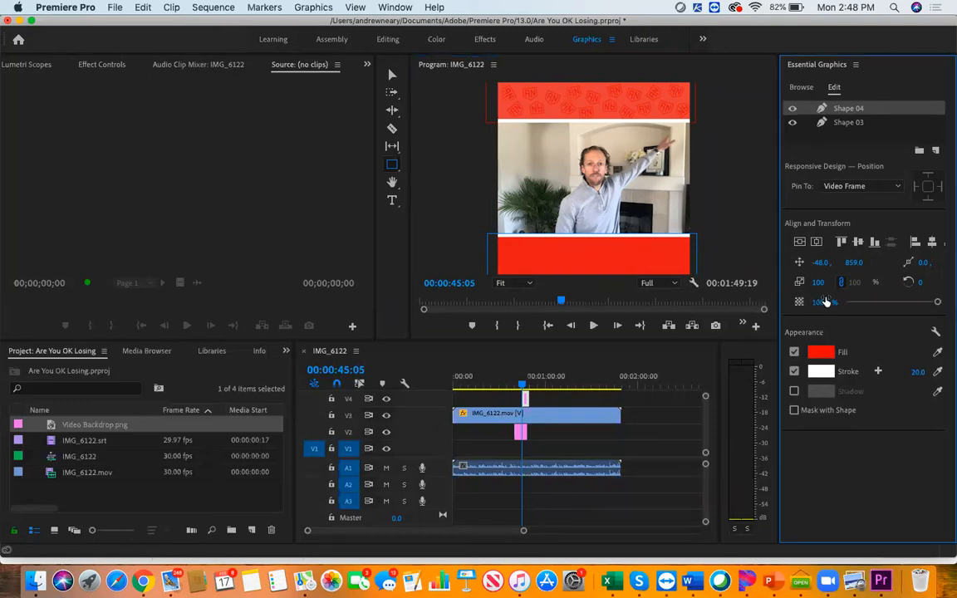
pyautogui.write('97')
pyautogui.press('Return')
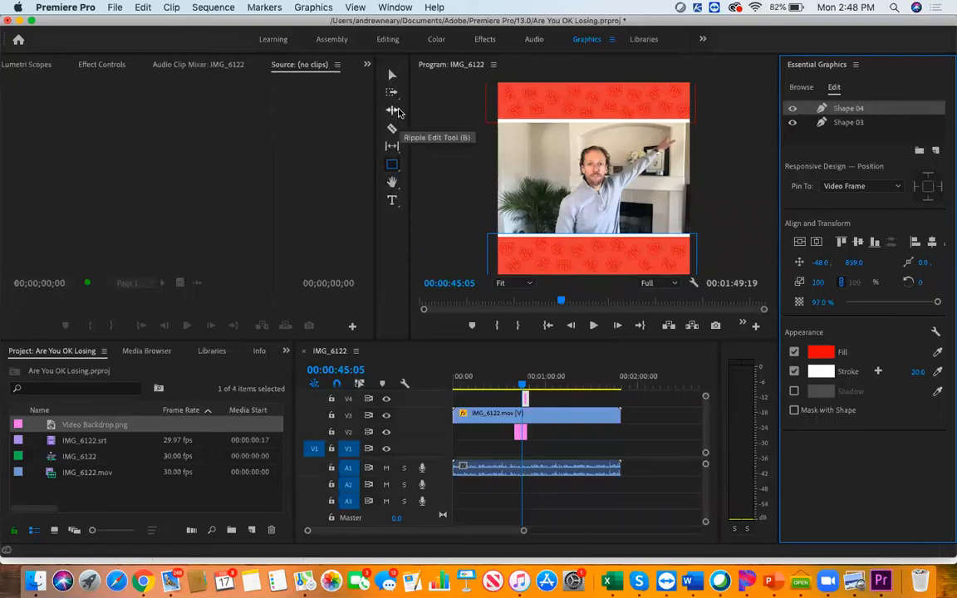
# Draw a text box across the red banner above the video and set its paragraph alignment to centred
pyautogui.click(393, 201)
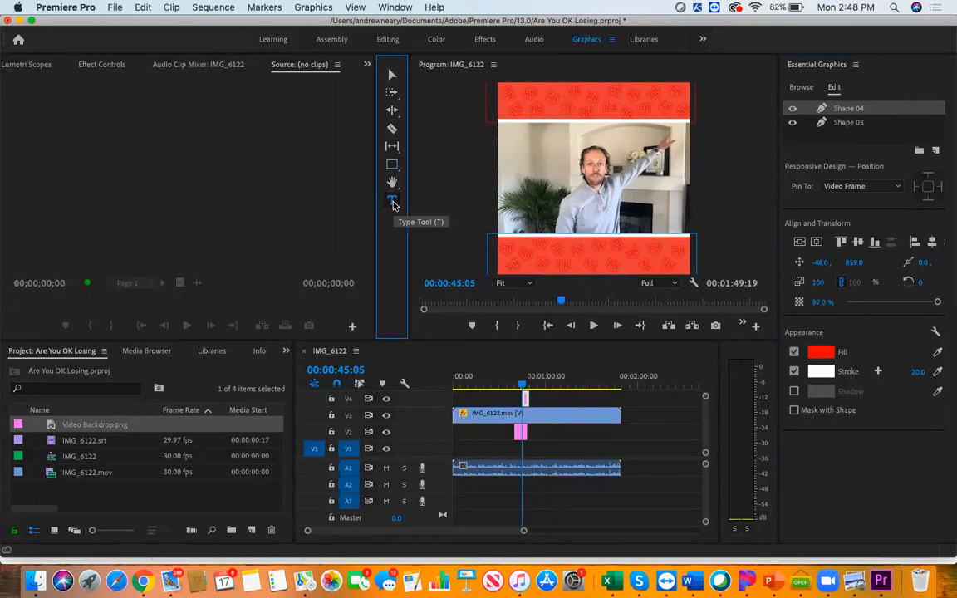
pyautogui.click(505, 89)
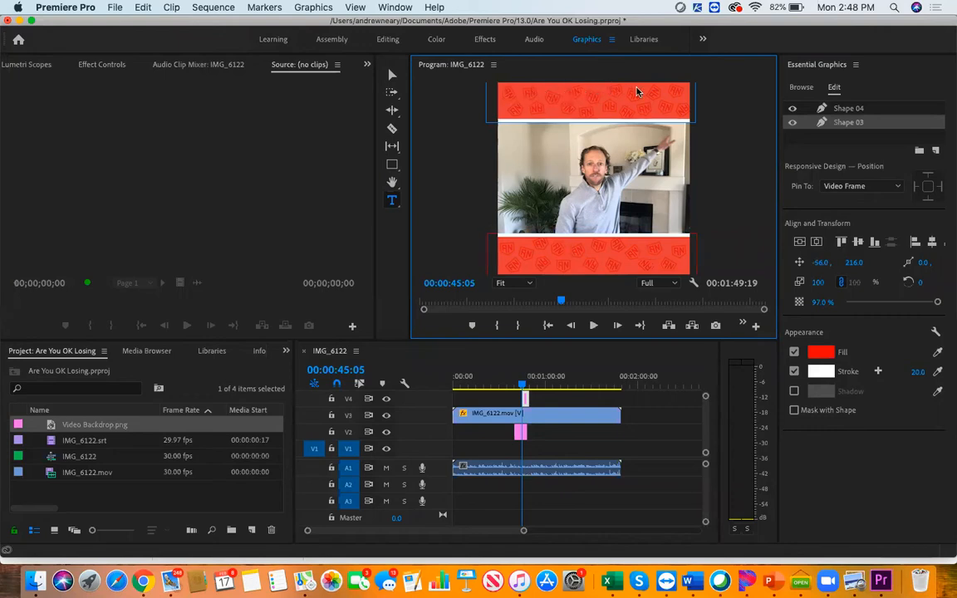
pyautogui.click(688, 119)
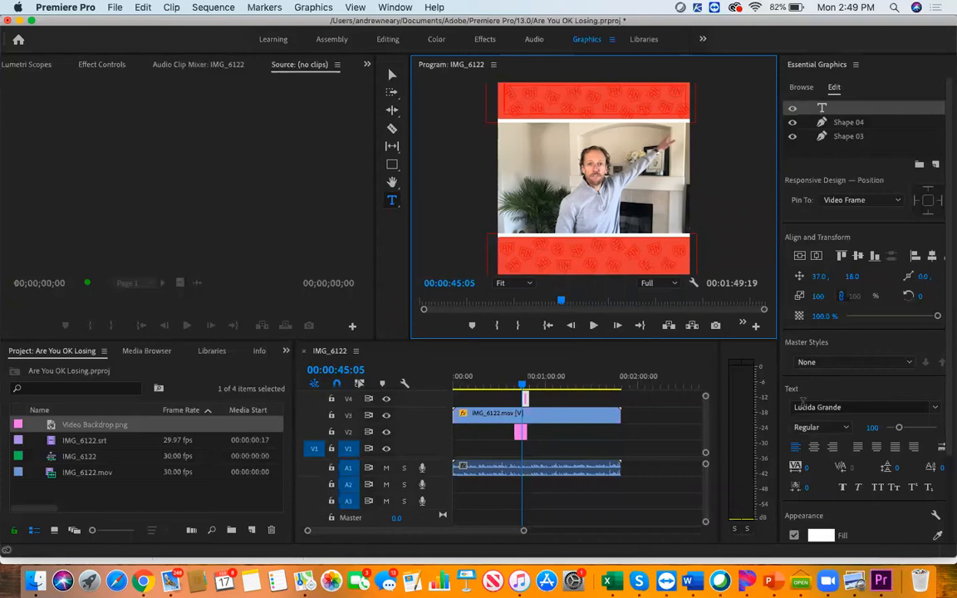
pyautogui.click(815, 448)
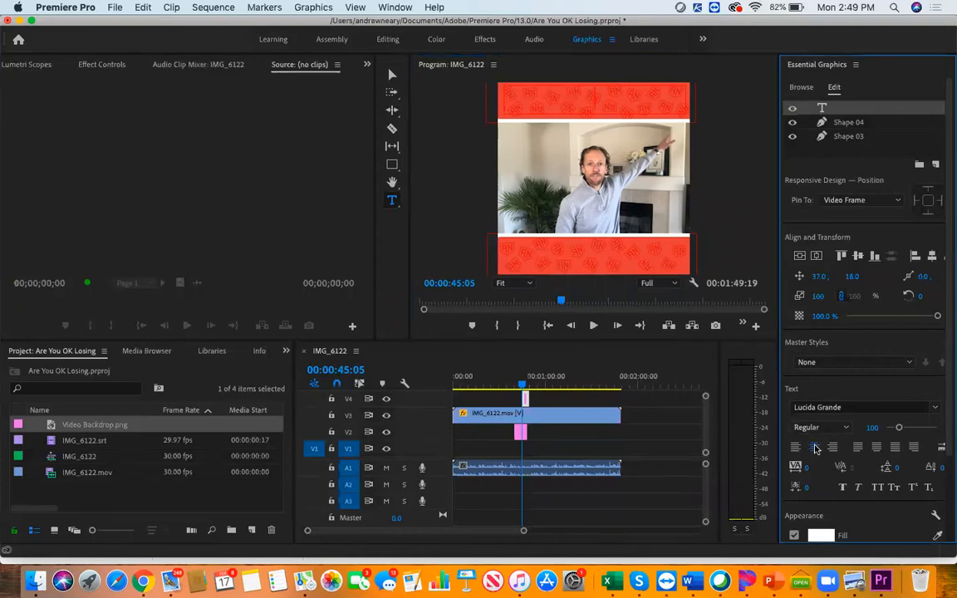
# Enable a black stroke on the new text layer and set the stroke width to 12
pyautogui.scroll(-5, 817, 453)
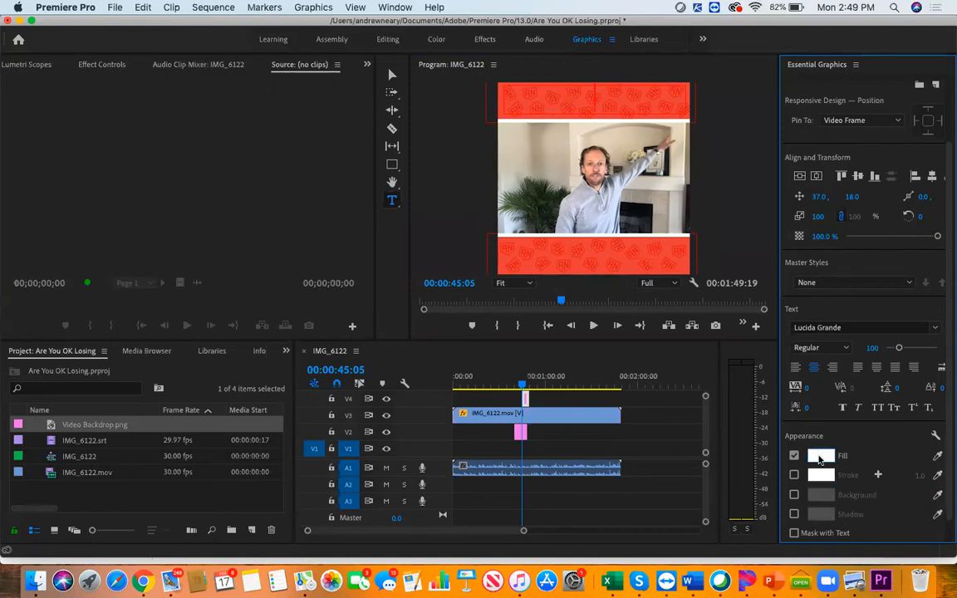
pyautogui.click(795, 478)
pyautogui.click(821, 474)
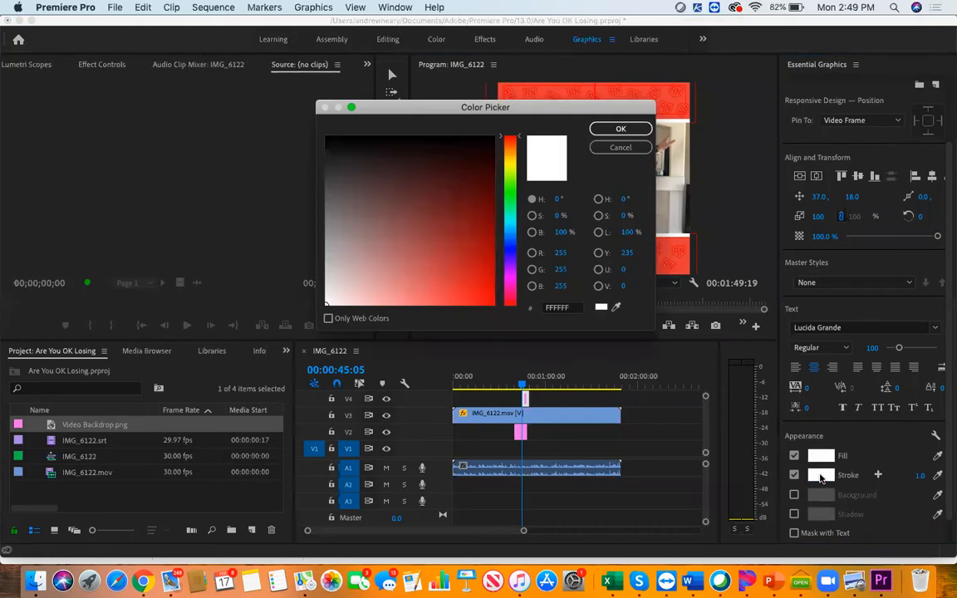
pyautogui.click(329, 143)
pyautogui.click(619, 129)
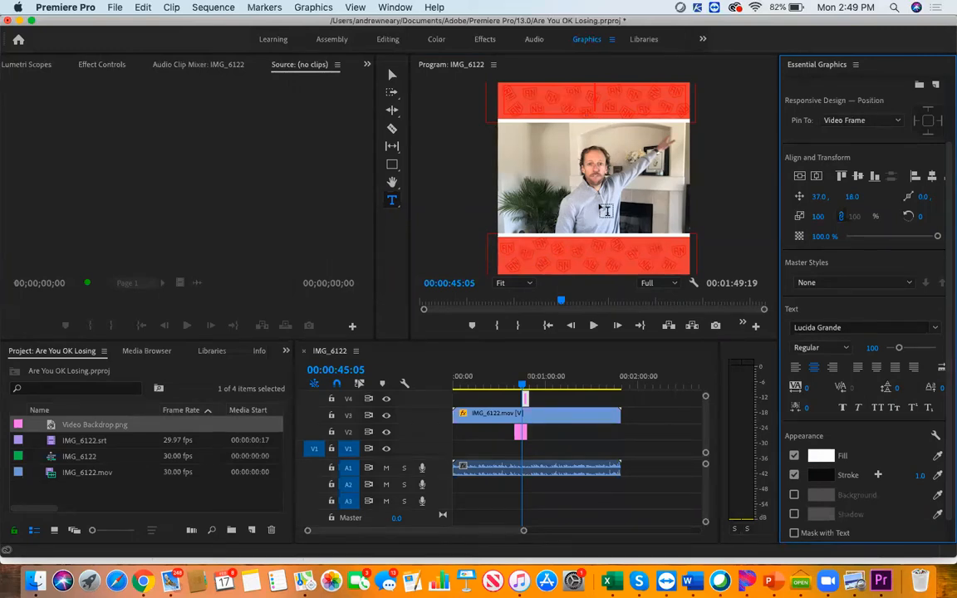
pyautogui.click(907, 473)
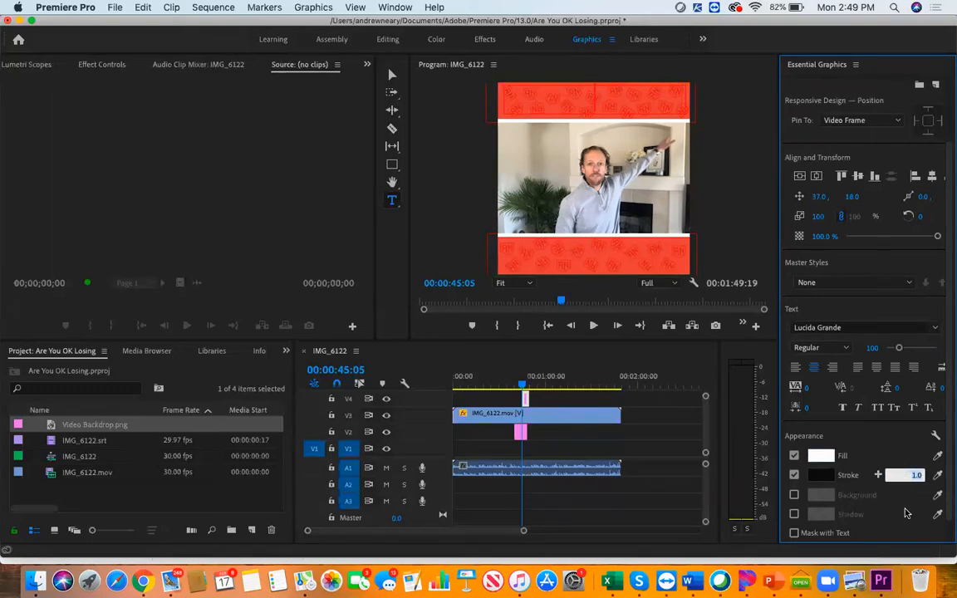
pyautogui.write('12')
pyautogui.press('Return')
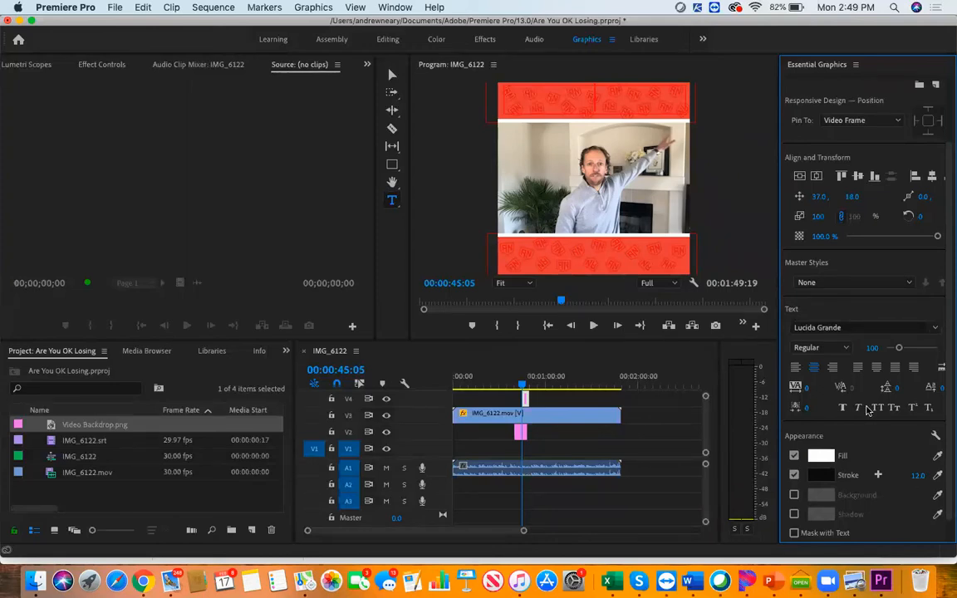
# Set the text layer's font to Impact and enter TEST in the banner above the video
pyautogui.click(823, 328)
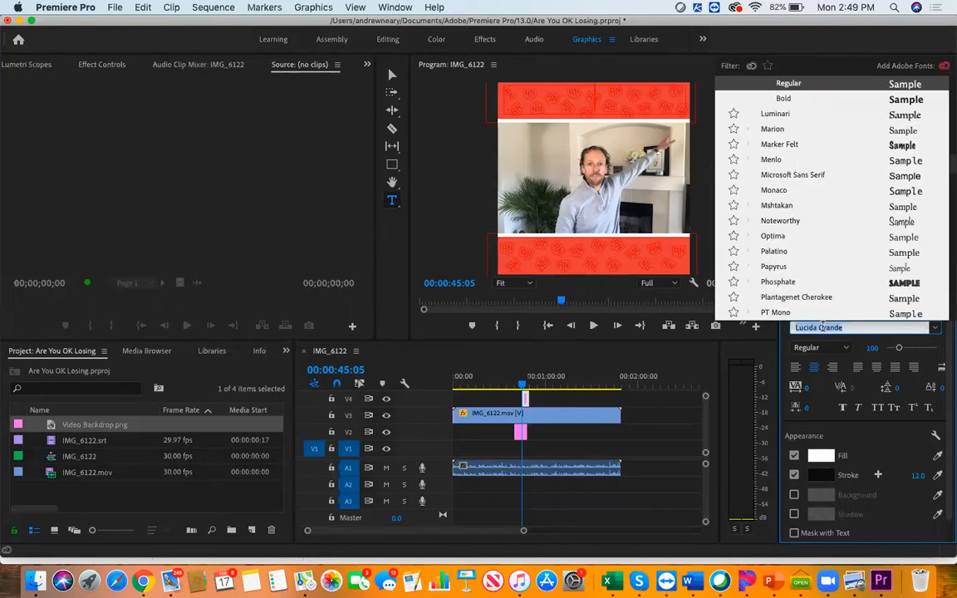
pyautogui.scroll(5, 783, 206)
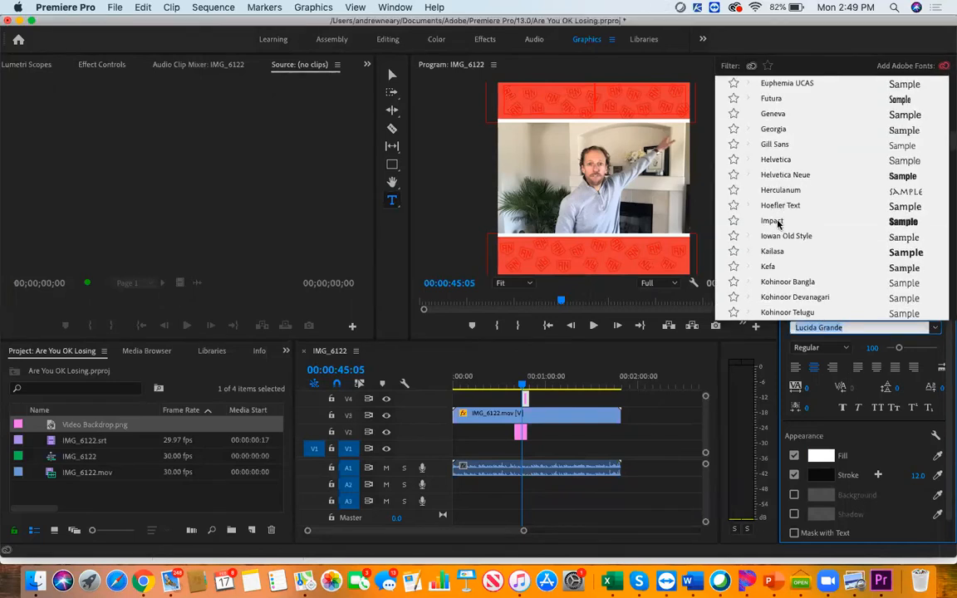
pyautogui.click(780, 221)
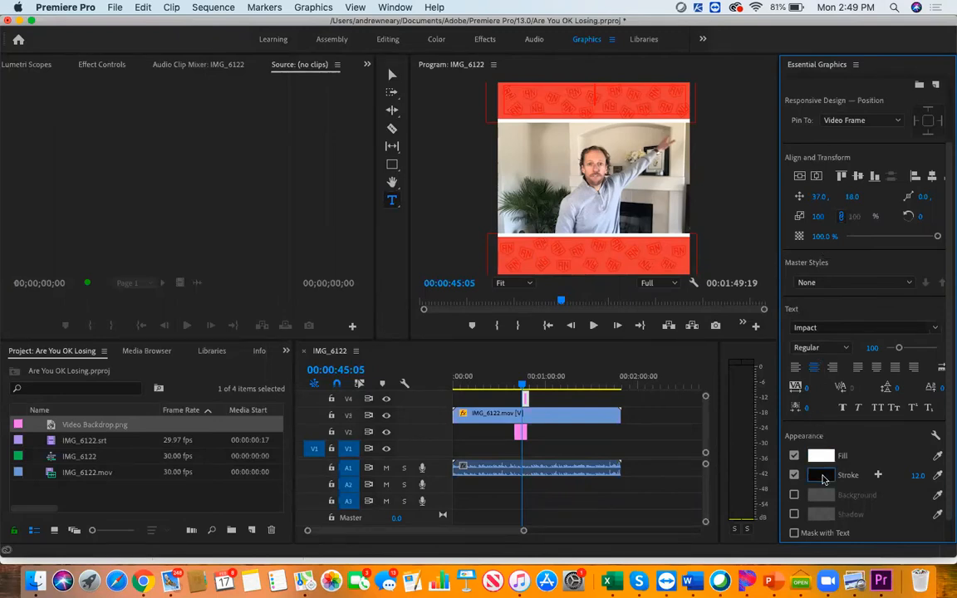
pyautogui.write('TEST')
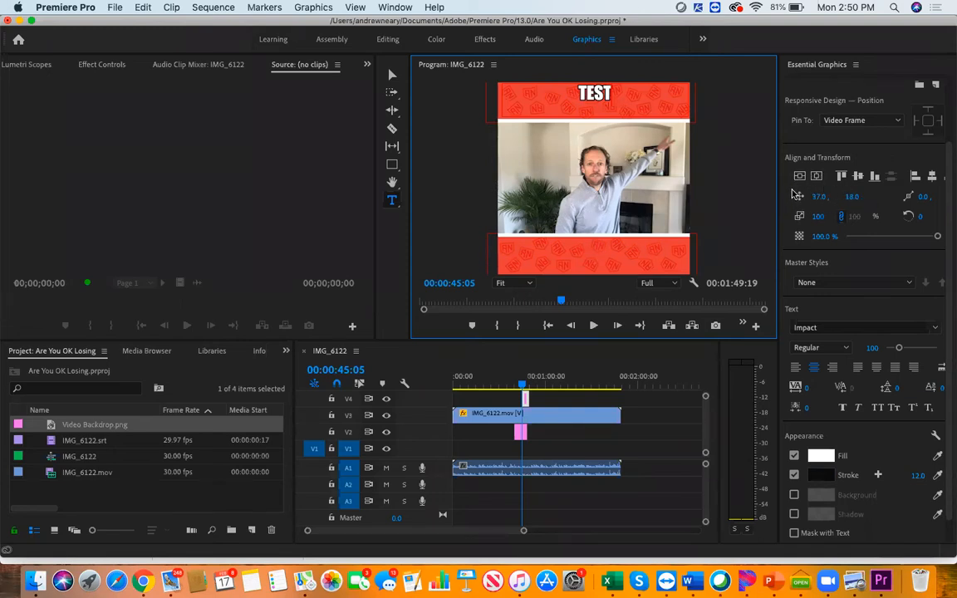
# Set the vertical position of the upper banner's TEST text to 55
pyautogui.click(852, 197)
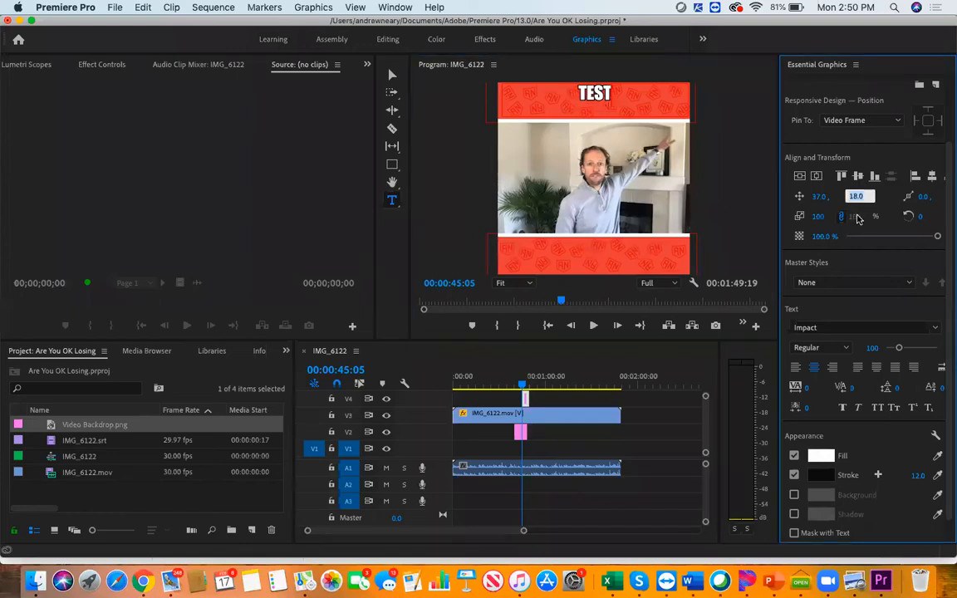
pyautogui.write('55')
pyautogui.press('Return')
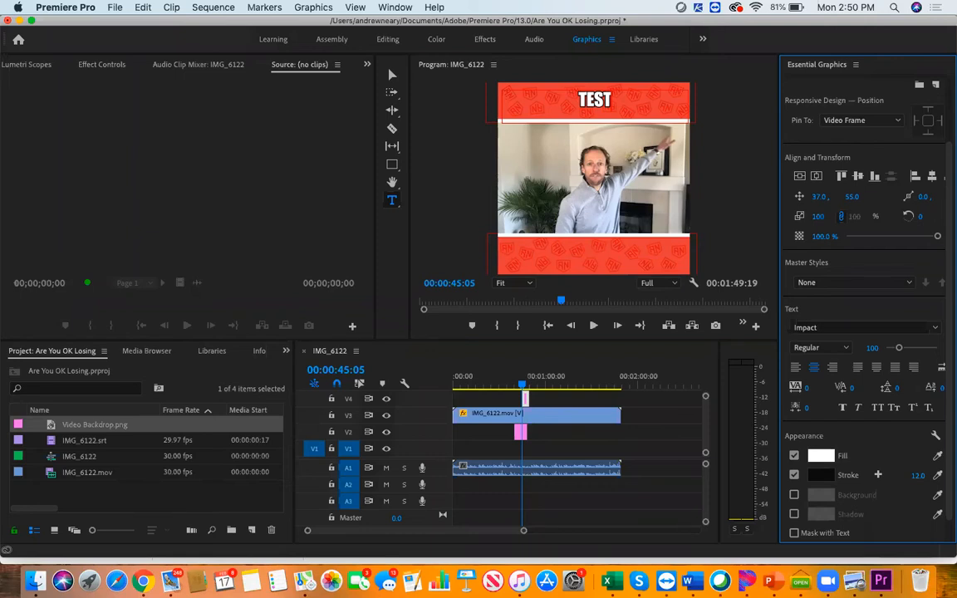
# Draw a text box across the red banner below the video, set its vertical position to 925, and enter TEST
pyautogui.click(502, 244)
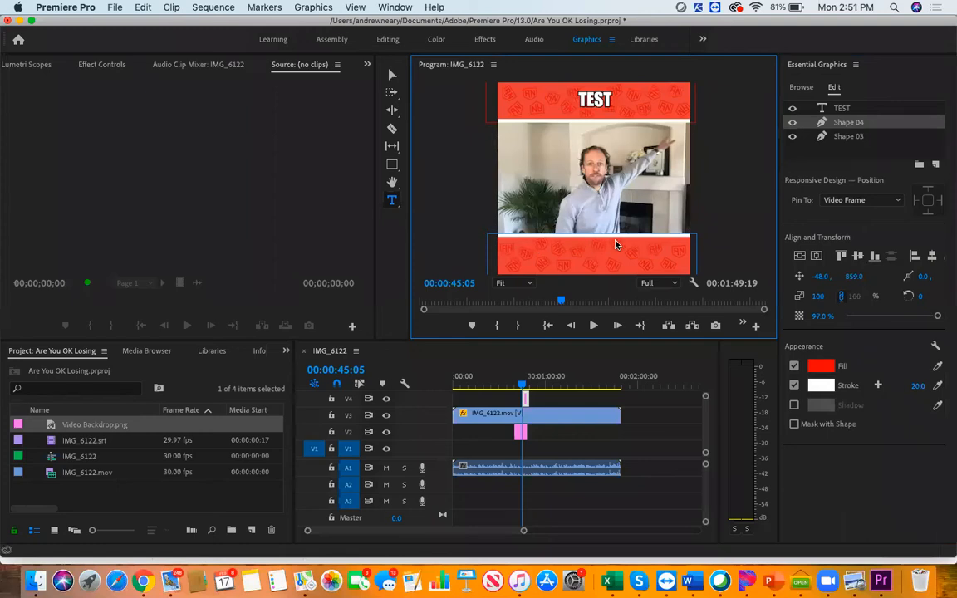
pyautogui.click(689, 276)
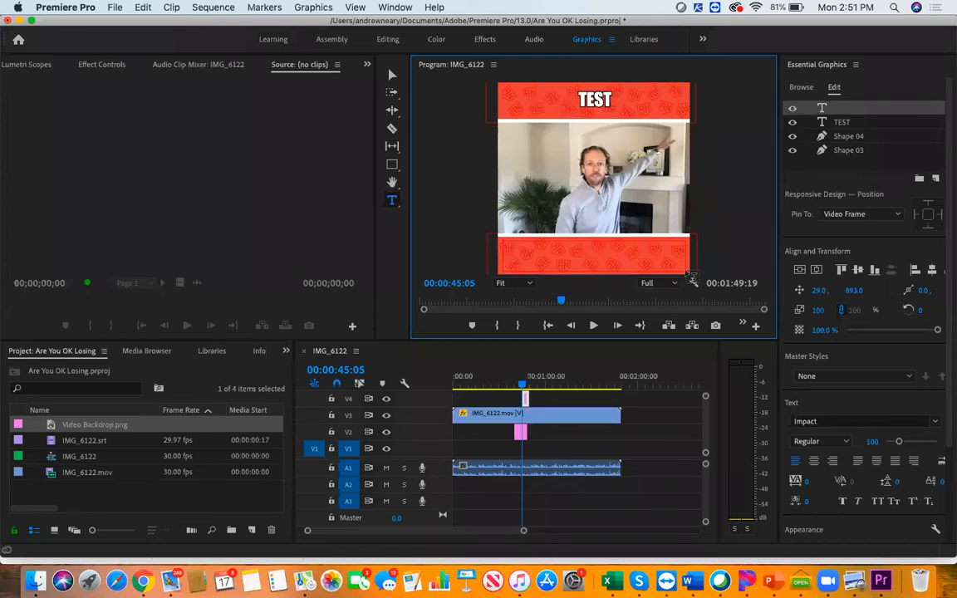
pyautogui.click(855, 295)
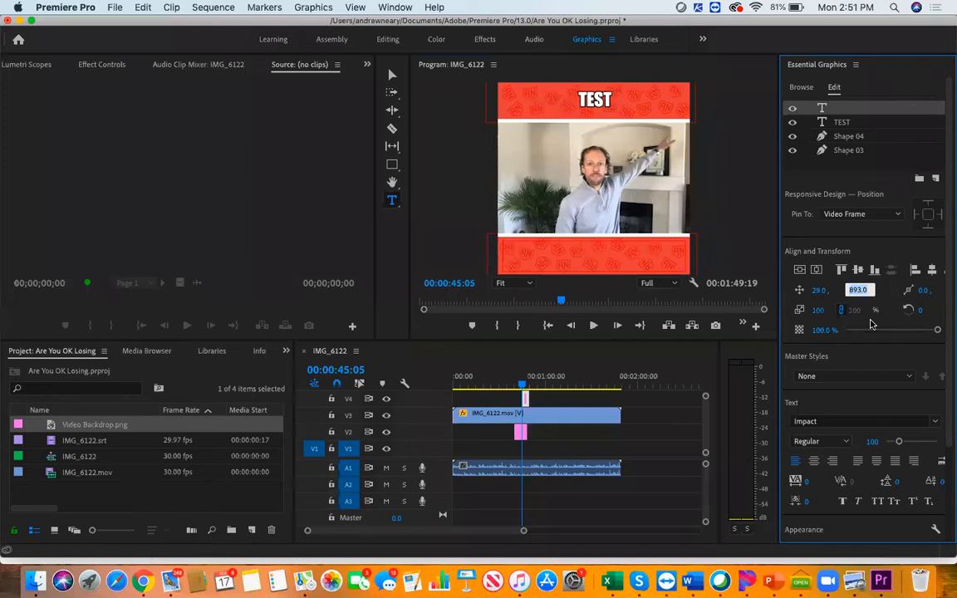
pyautogui.write('925')
pyautogui.click(580, 258)
pyautogui.write('TEST')
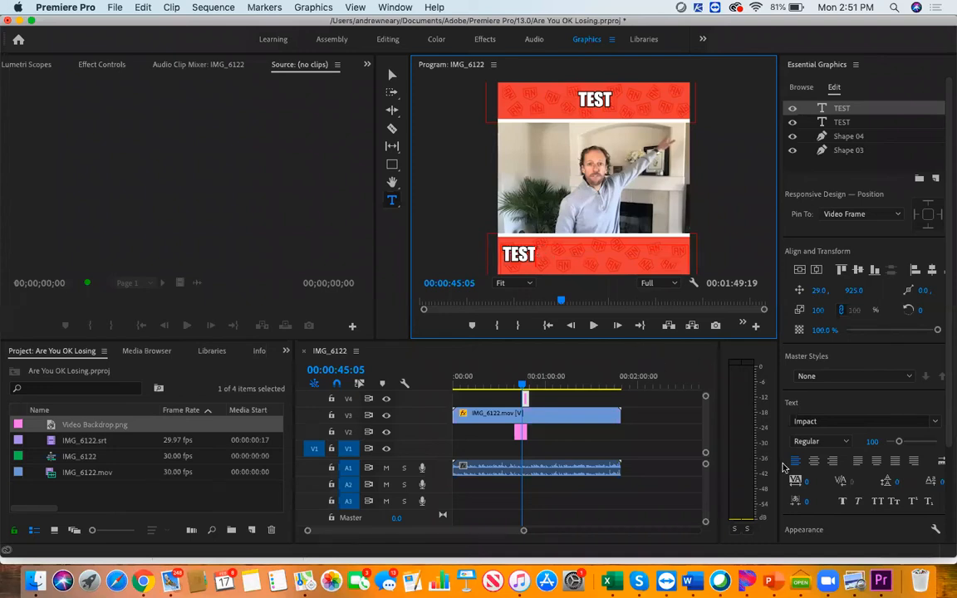
# Centre-align the lower banner's TEST text with its vertical position at 925, and deselect the text layer
pyautogui.click(814, 460)
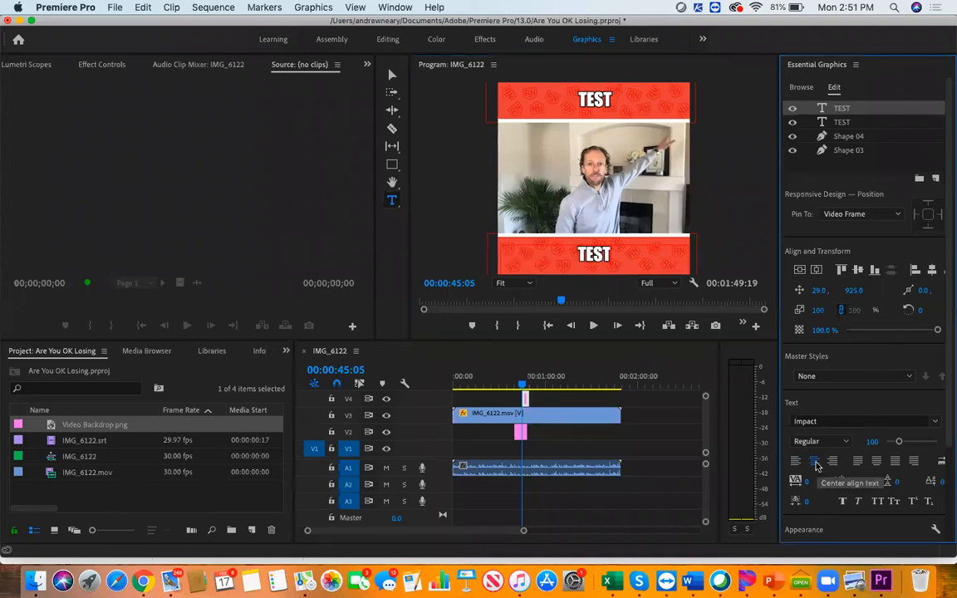
pyautogui.click(858, 289)
pyautogui.write('925')
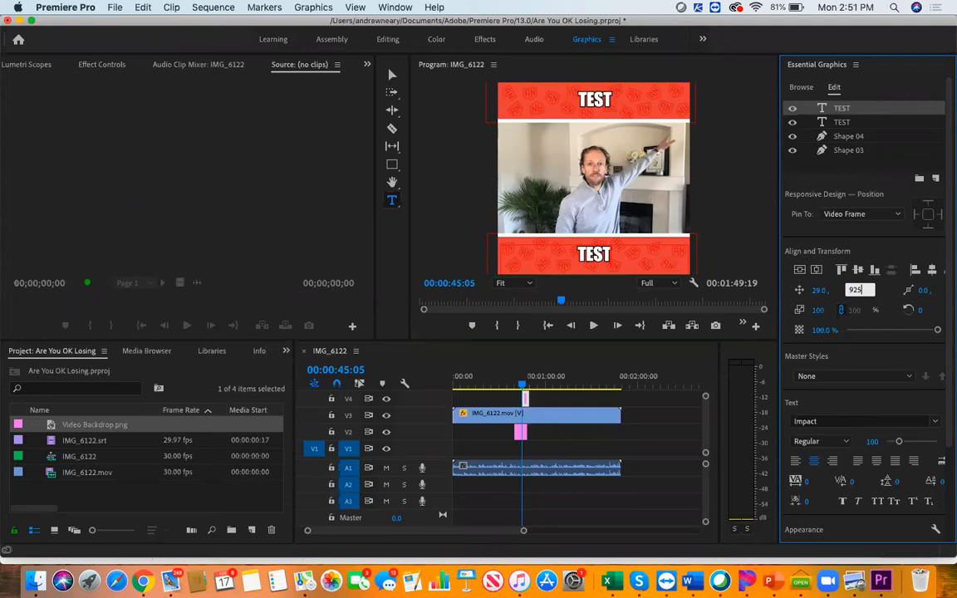
pyautogui.press('Return')
pyautogui.click(392, 163)
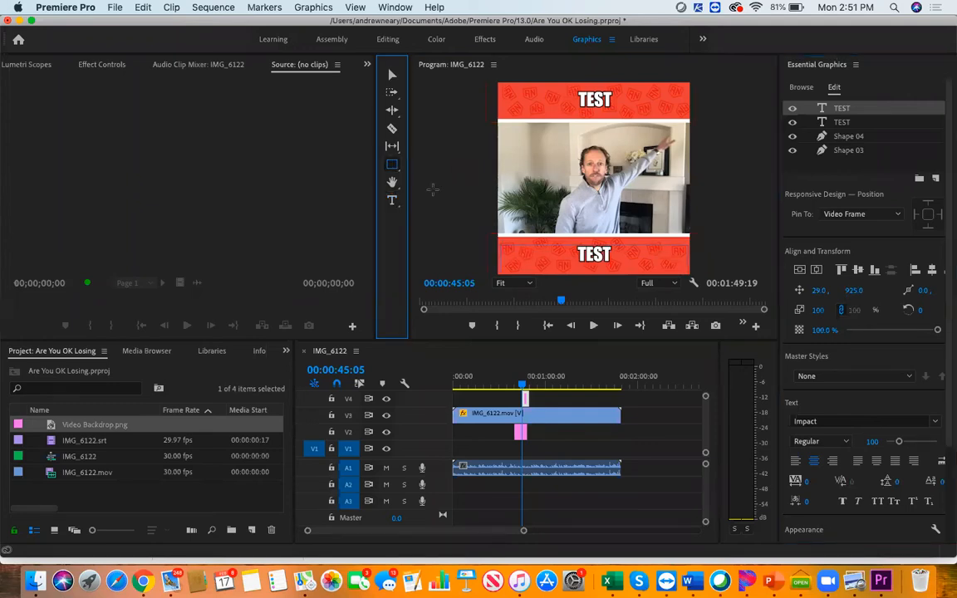
pyautogui.click(438, 197)
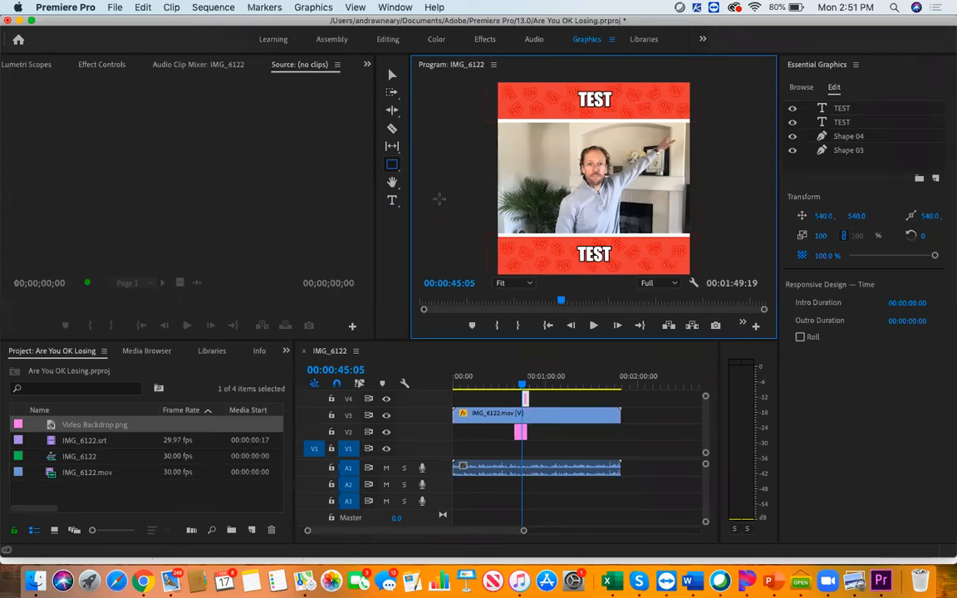
# Export the current frame as a PNG to the Desktop with Import into project enabled, and save the project
pyautogui.click(714, 326)
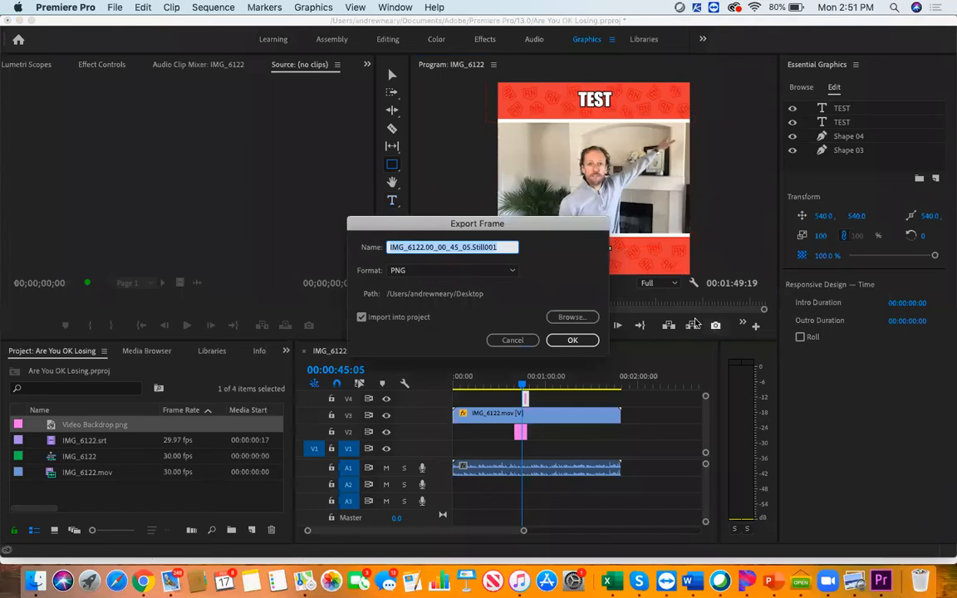
pyautogui.click(590, 341)
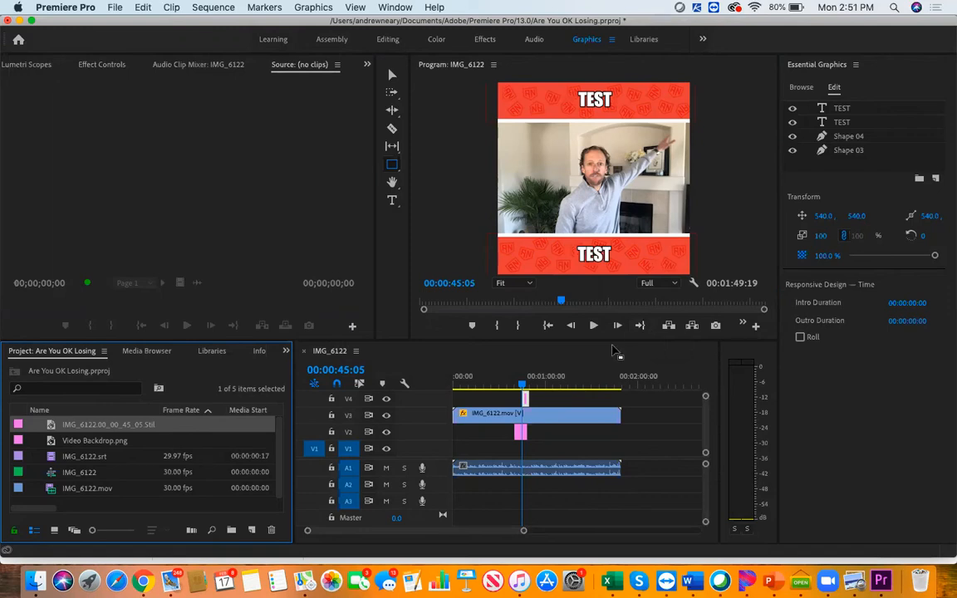
pyautogui.press('super+s')
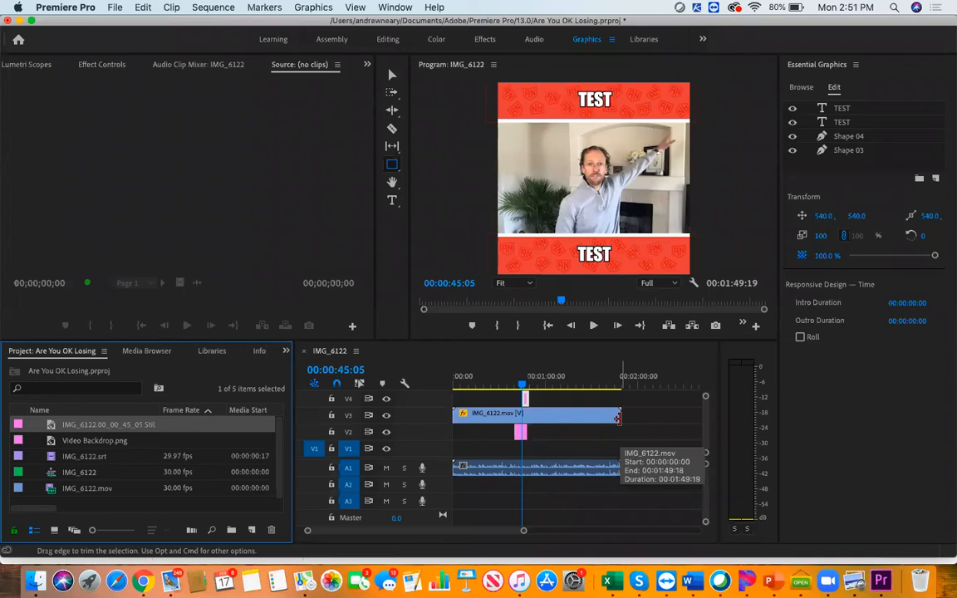
# Extend both ends of the Video Backdrop.png clip on track V2 to match the full length of IMG_6122.mov
pyautogui.click(520, 433)
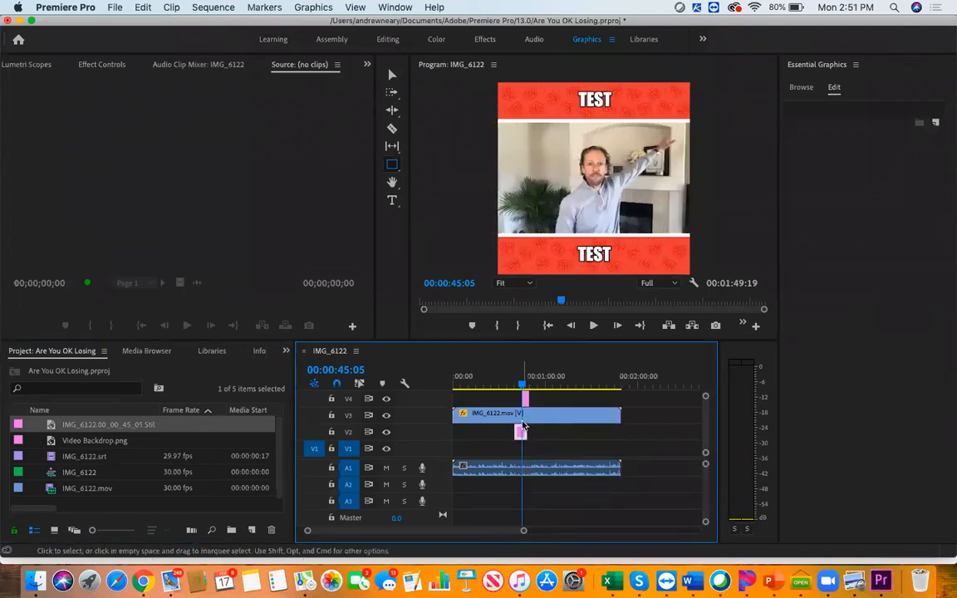
pyautogui.click(525, 401)
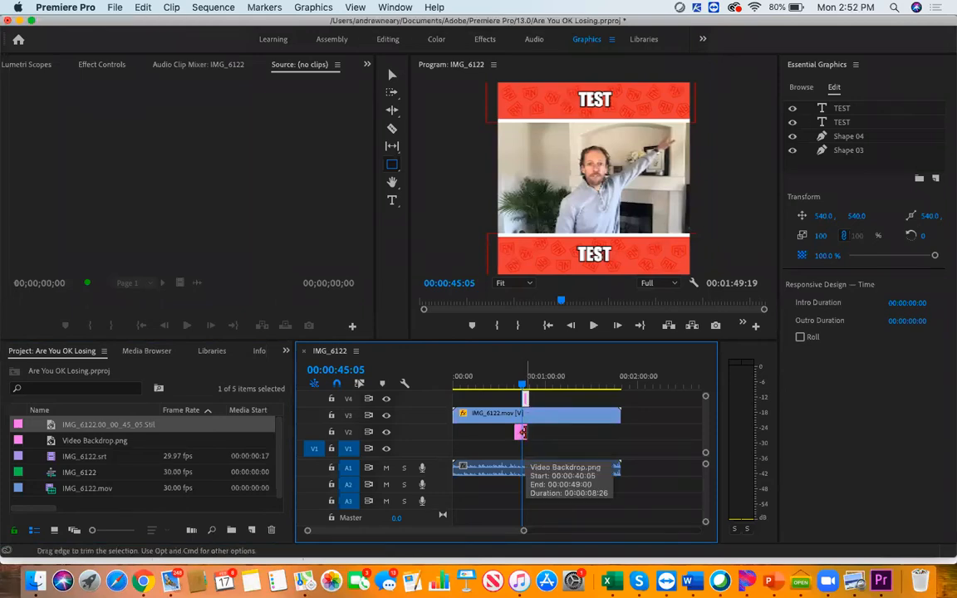
pyautogui.moveTo(522, 431); pyautogui.dragTo(618, 429)
pyautogui.moveTo(508, 429); pyautogui.dragTo(451, 426)
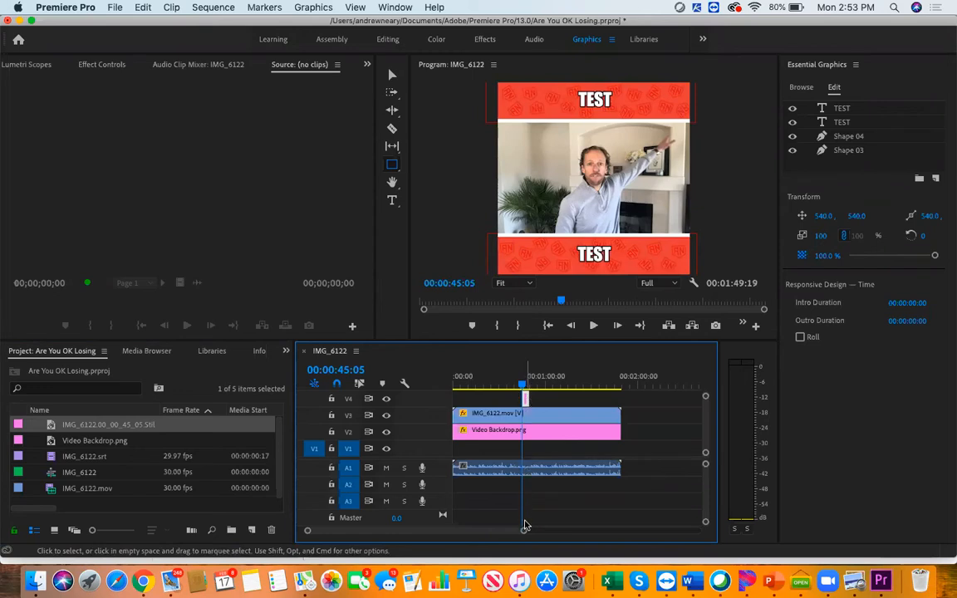
# Extend both ends of the title graphic on track V4 to match the full length of IMG_6122.mov
pyautogui.moveTo(523, 529); pyautogui.dragTo(498, 531)
pyautogui.moveTo(556, 396); pyautogui.dragTo(684, 398)
pyautogui.moveTo(551, 397); pyautogui.dragTo(454, 398)
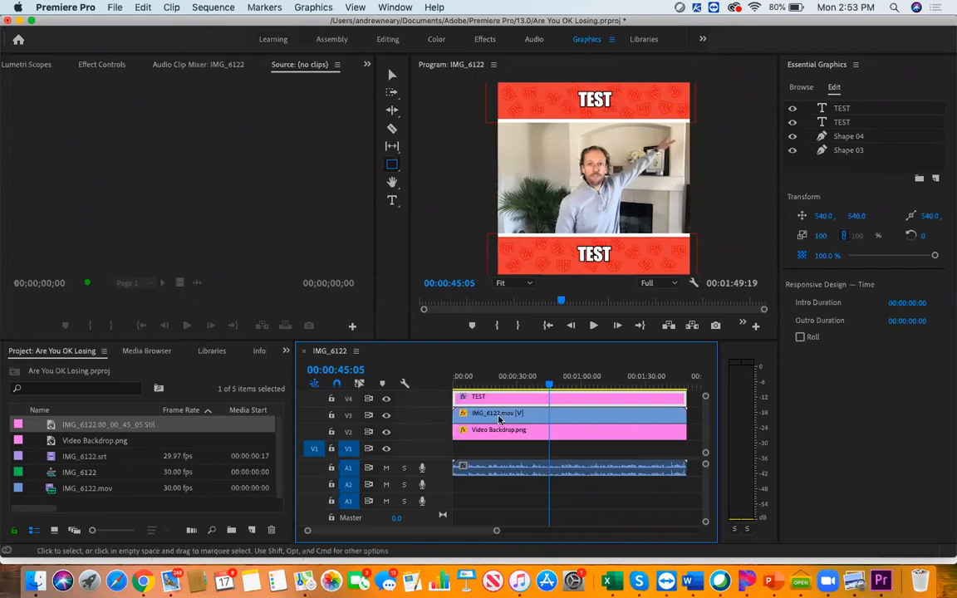
# Move the title, footage and backdrop clips down one track each onto V3, V2 and V1, and cut the lower TEST text layer
pyautogui.moveTo(572, 432); pyautogui.dragTo(571, 442)
pyautogui.moveTo(570, 416)
pyautogui.mouseDown()
pyautogui.moveTo(570, 430)
pyautogui.moveTo(571, 403)
pyautogui.moveTo(570, 415)
pyautogui.mouseUp()
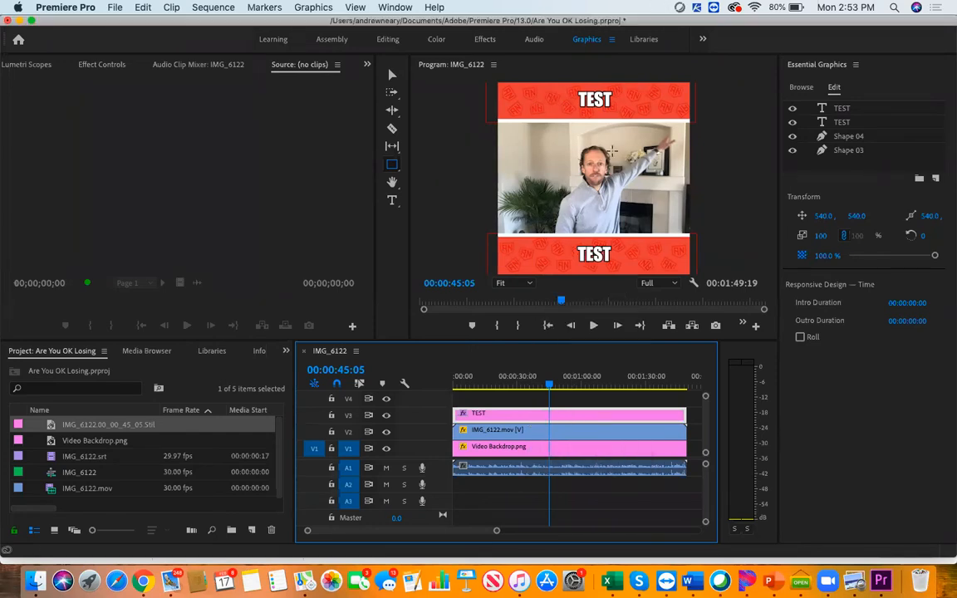
pyautogui.click(842, 108)
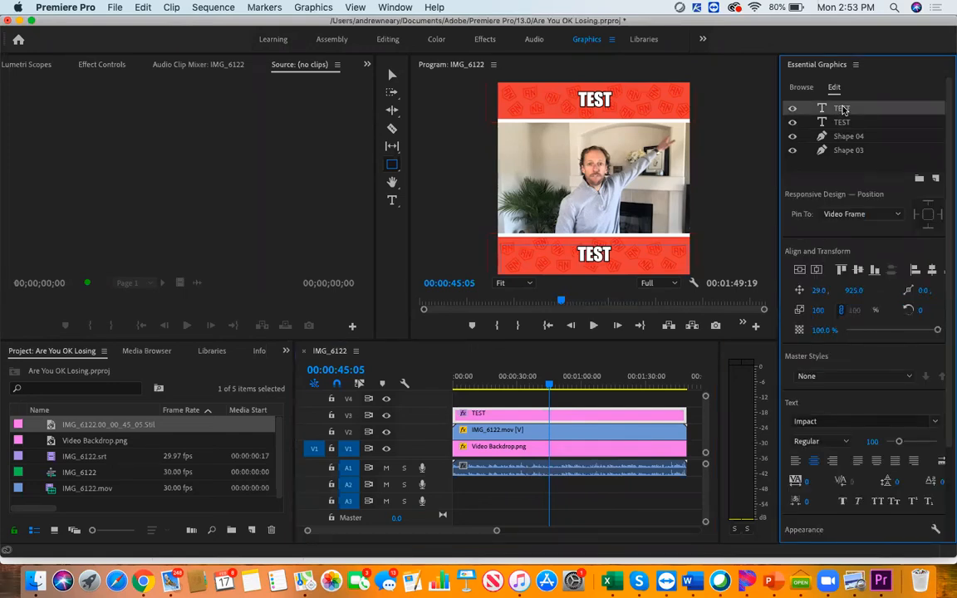
pyautogui.rightClick(843, 109)
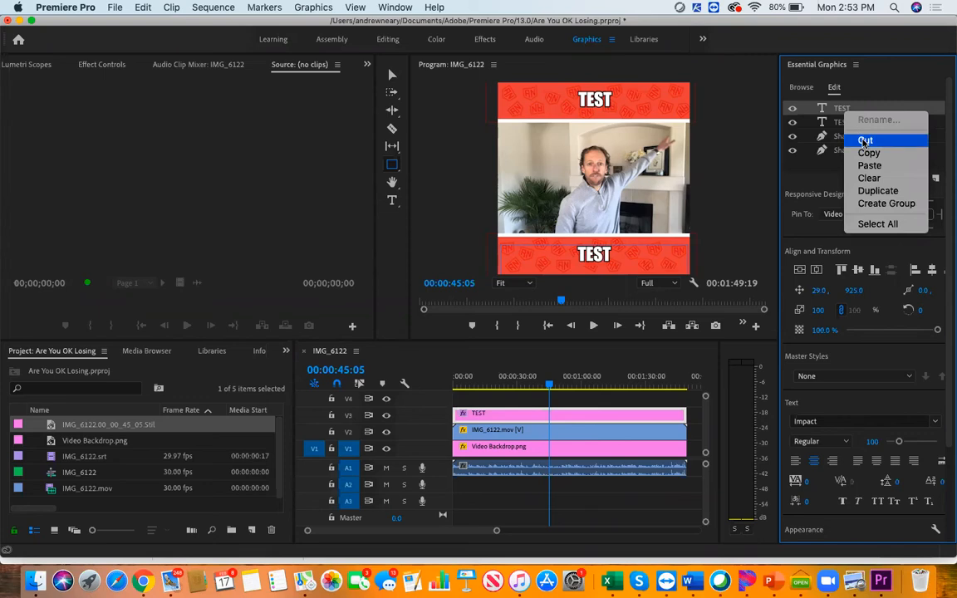
pyautogui.click(865, 141)
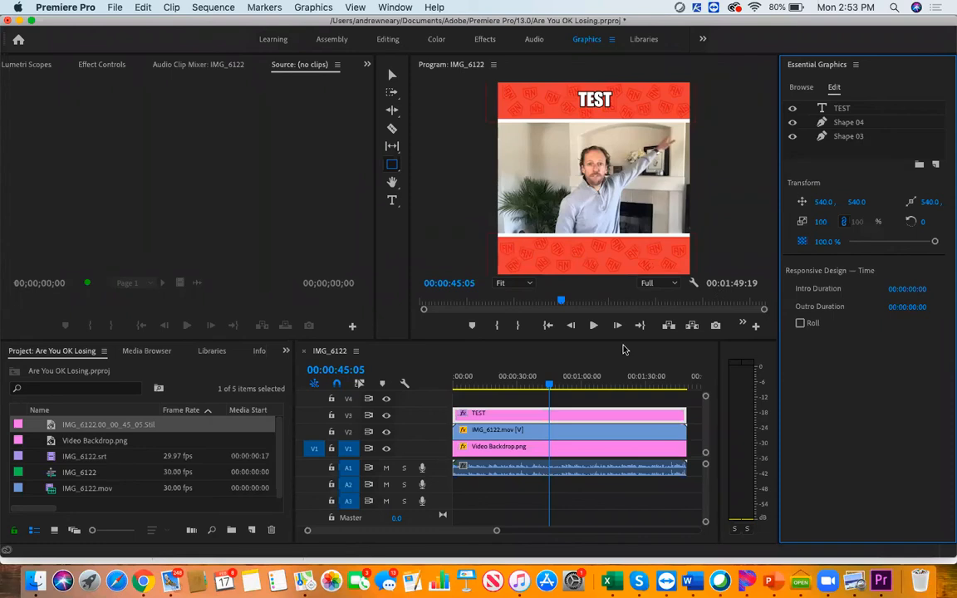
# Play the opening of the sequence from the start to check the layout with the empty lower banner
pyautogui.moveTo(550, 387); pyautogui.dragTo(444, 382)
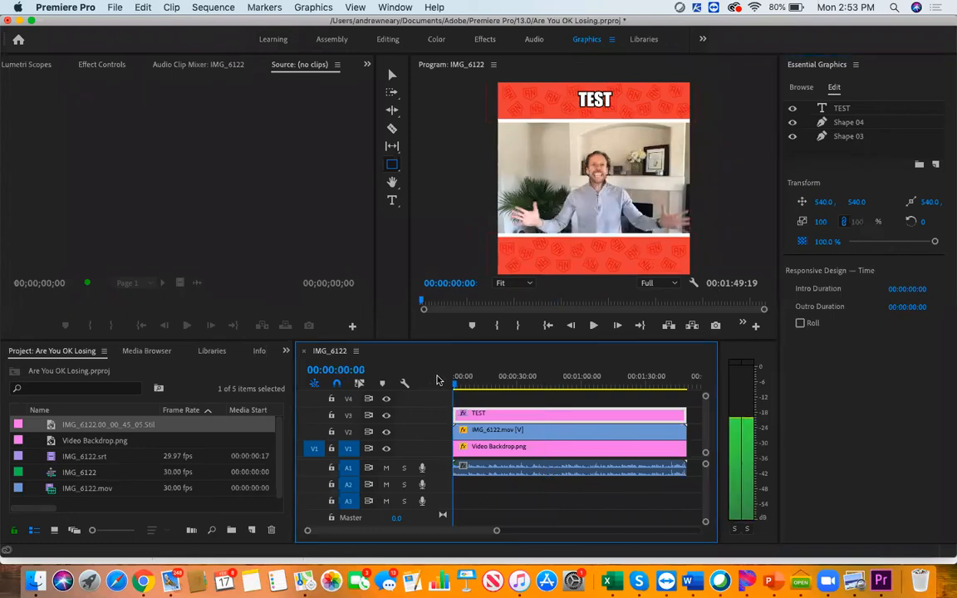
pyautogui.click(593, 326)
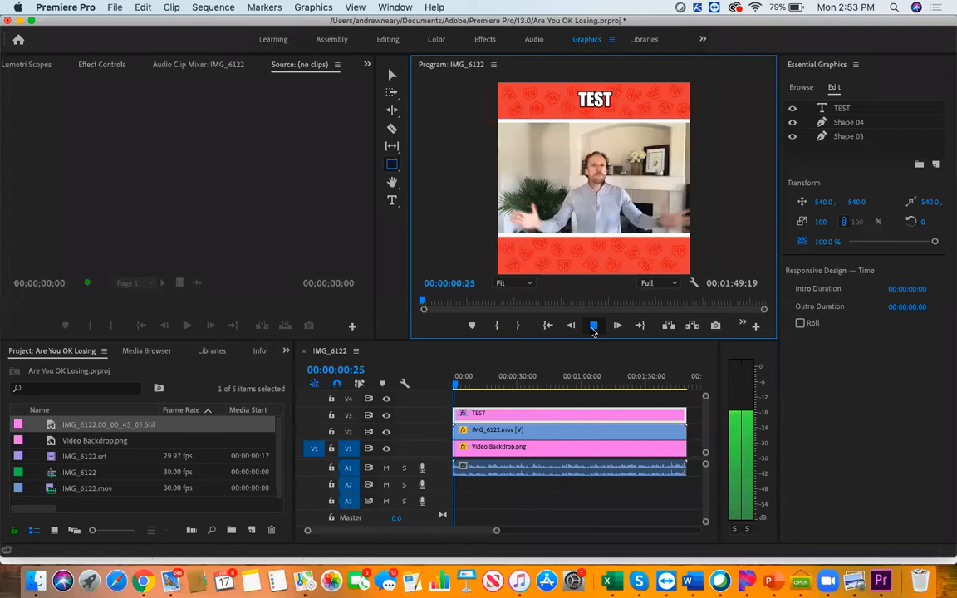
pyautogui.press('space')
pyautogui.moveTo(456, 385); pyautogui.dragTo(434, 383)
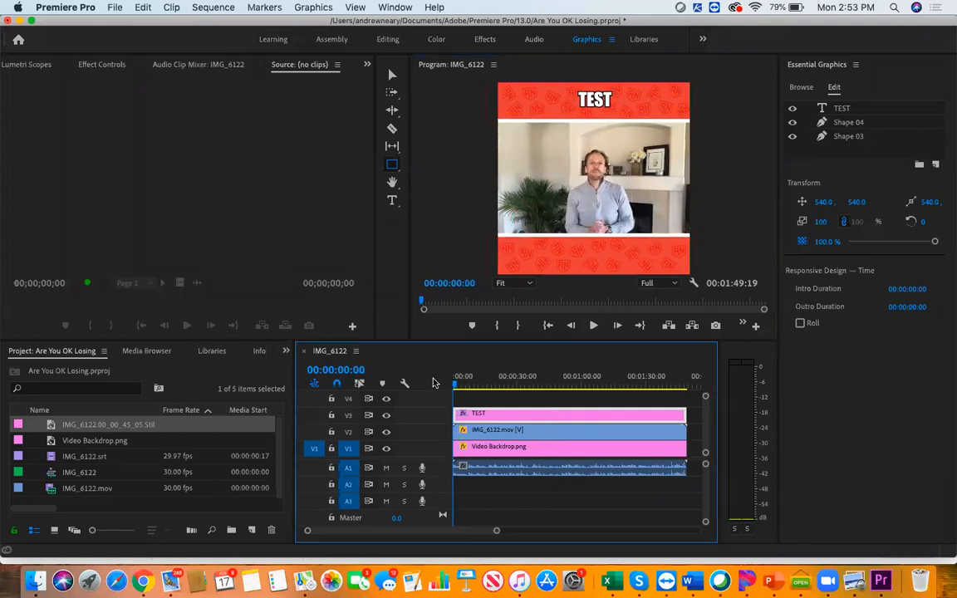
pyautogui.click(593, 325)
pyautogui.click(593, 326)
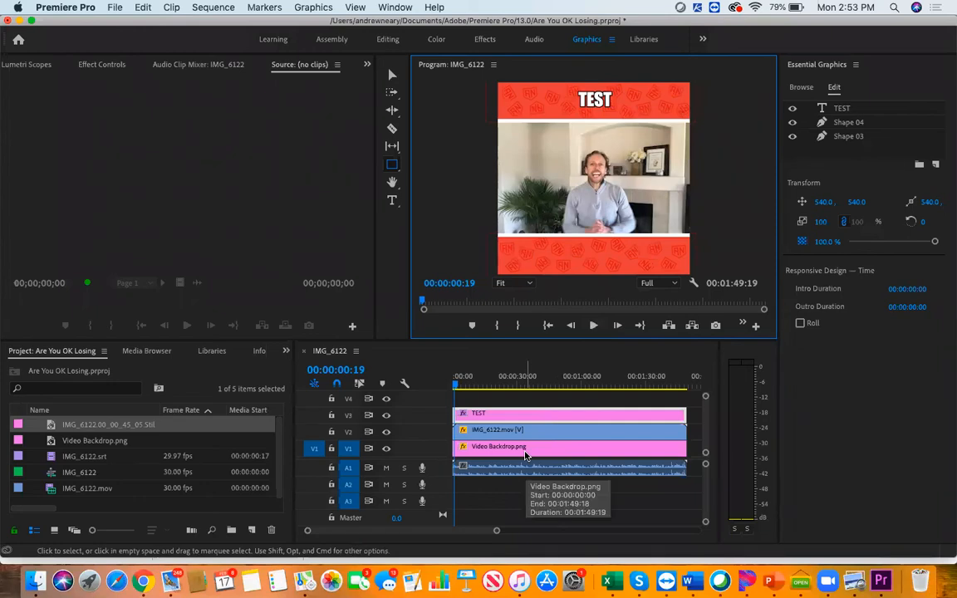
# Place the IMG_6122.srt captions on track V4 at the start of the sequence
pyautogui.moveTo(496, 530); pyautogui.dragTo(437, 531)
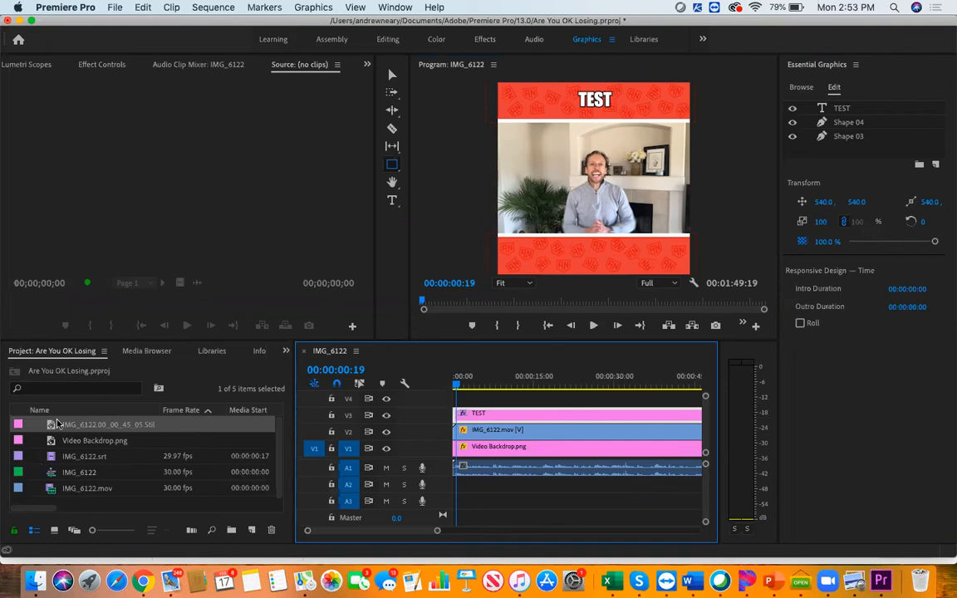
pyautogui.click(93, 462)
pyautogui.moveTo(92, 465); pyautogui.dragTo(456, 402)
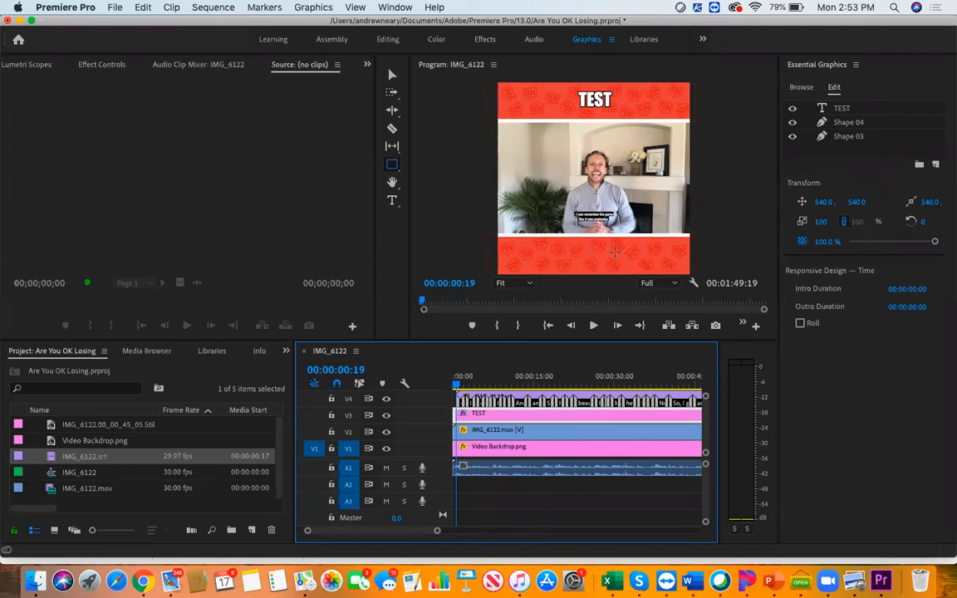
# Apply Scale to Frame Size, Set to Frame Size, and Scale to Frame Size again to the caption clip on V4
pyautogui.click(585, 399)
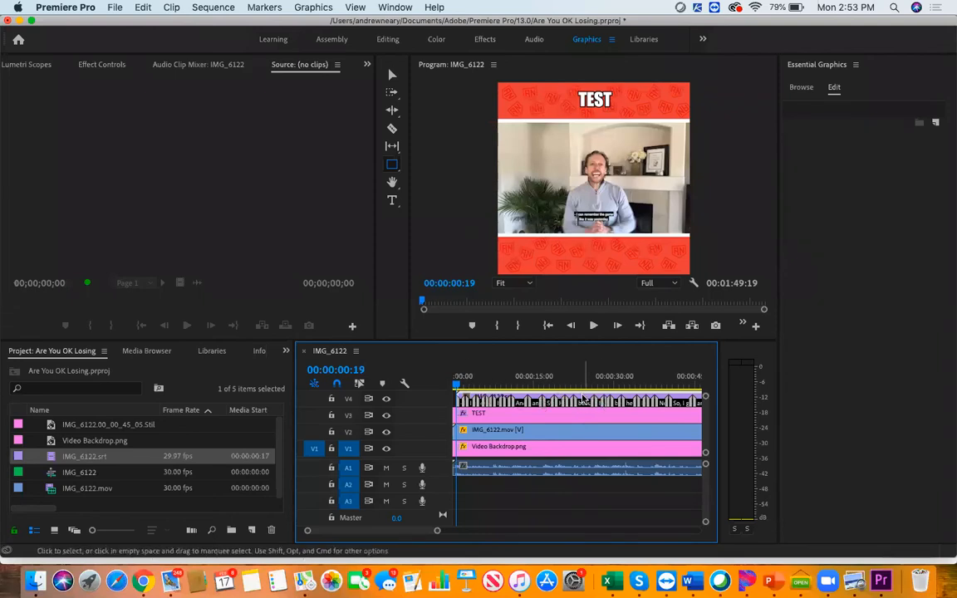
pyautogui.rightClick(584, 401)
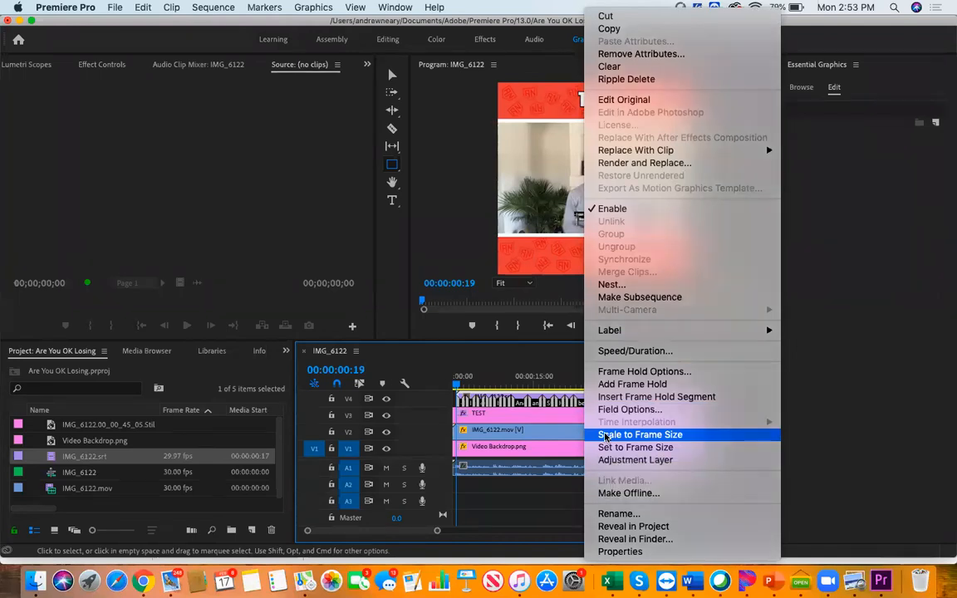
pyautogui.click(606, 435)
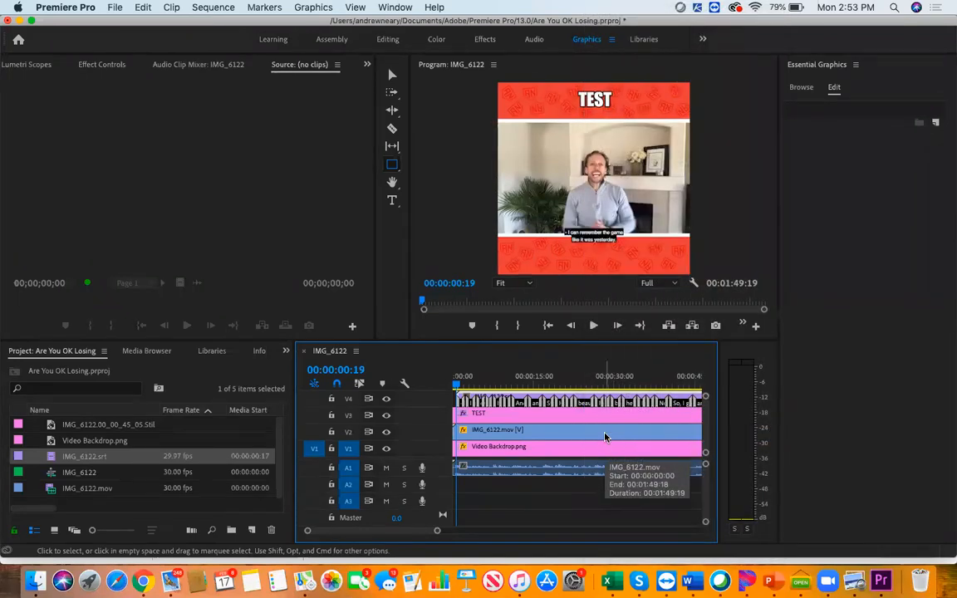
pyautogui.rightClick(584, 402)
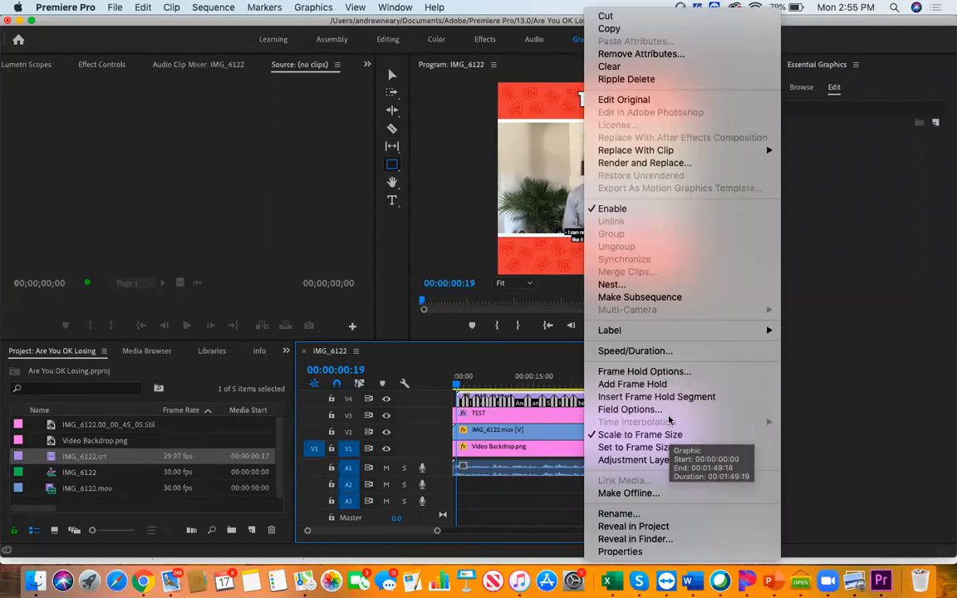
pyautogui.click(658, 448)
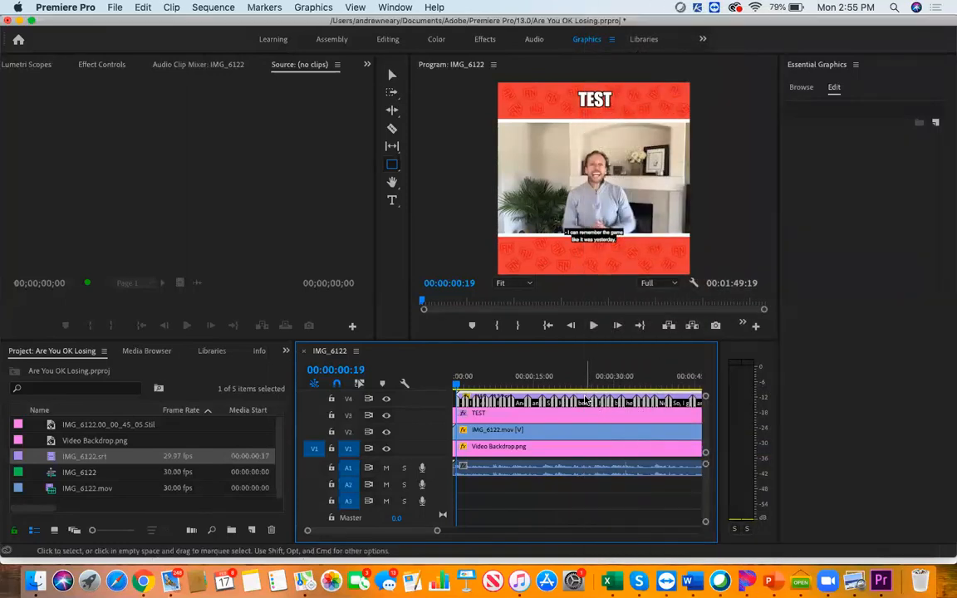
pyautogui.rightClick(585, 400)
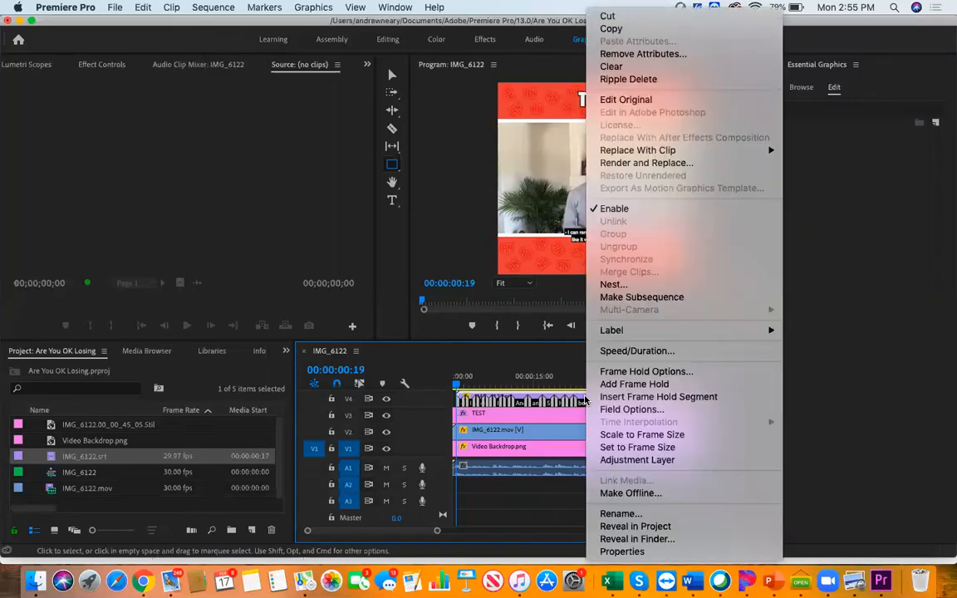
pyautogui.click(606, 434)
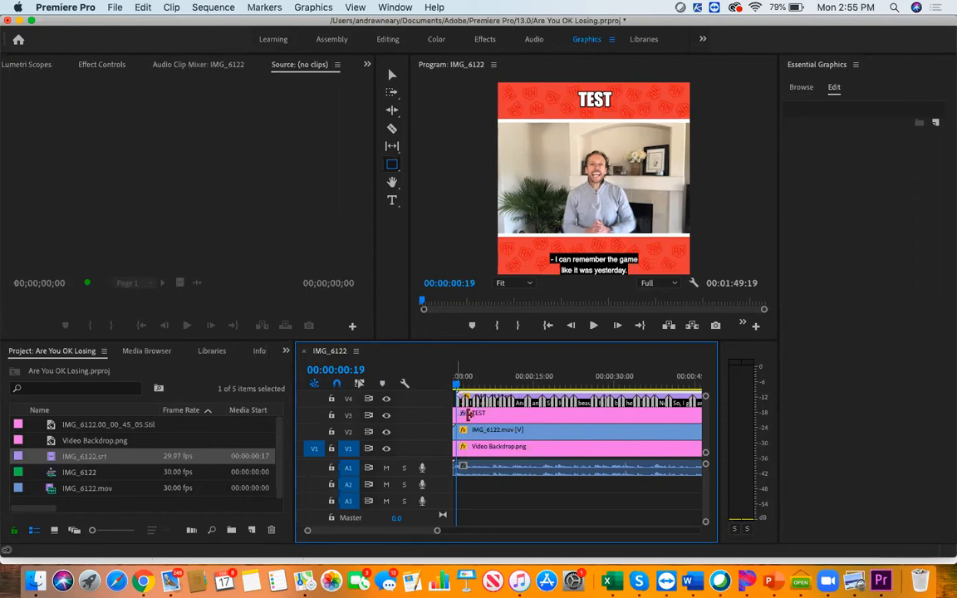
# Open the caption clip for editing, widen the caption editor, select all captions and set their font to Impact
pyautogui.doubleClick(522, 402)
pyautogui.moveTo(291, 413); pyautogui.dragTo(428, 415)
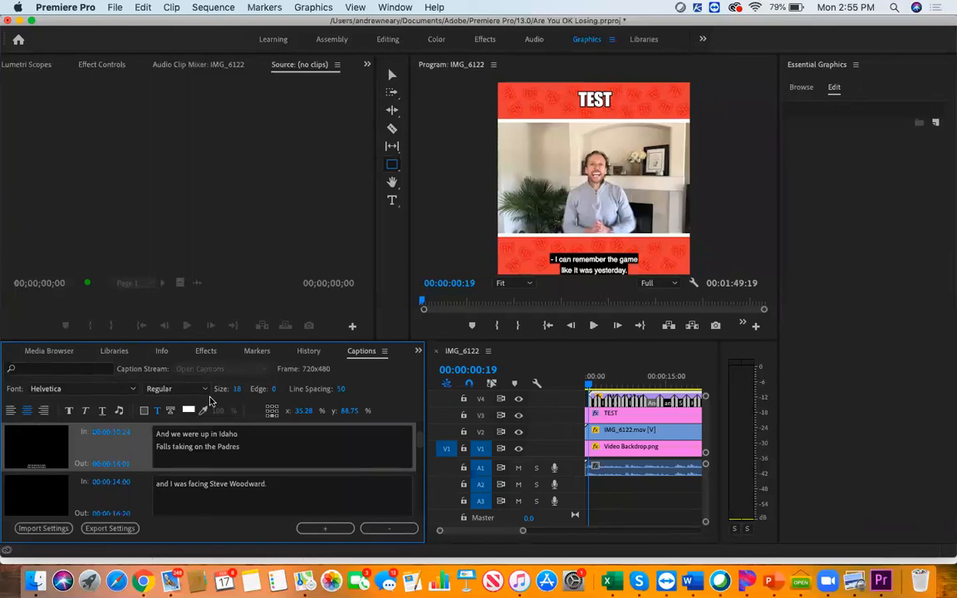
pyautogui.rightClick(116, 449)
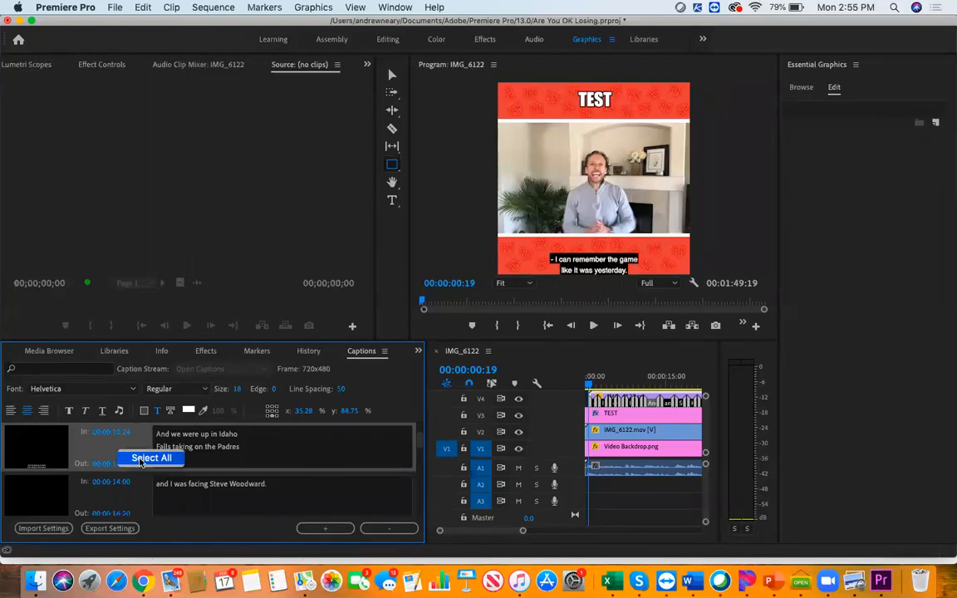
pyautogui.click(141, 460)
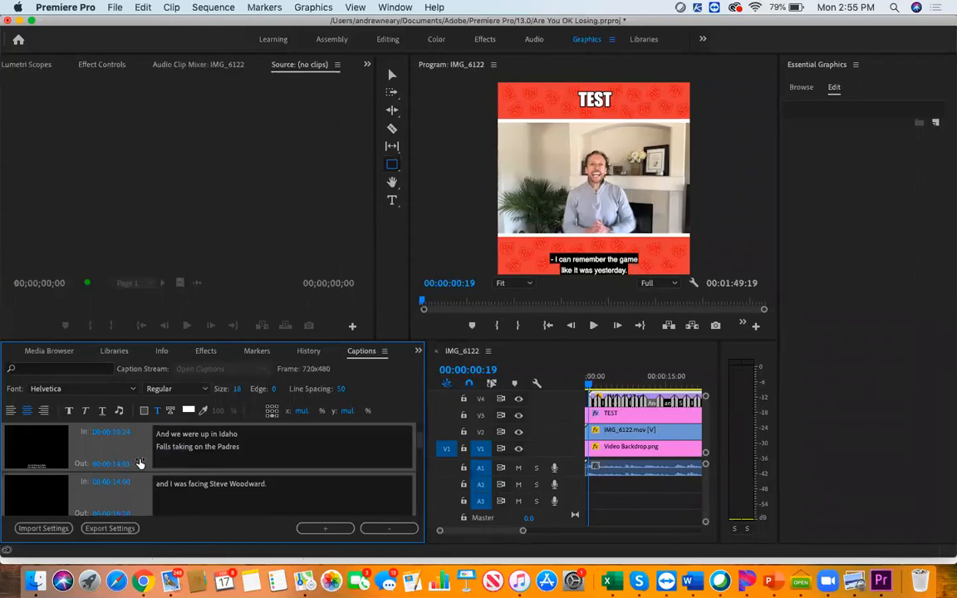
pyautogui.click(135, 390)
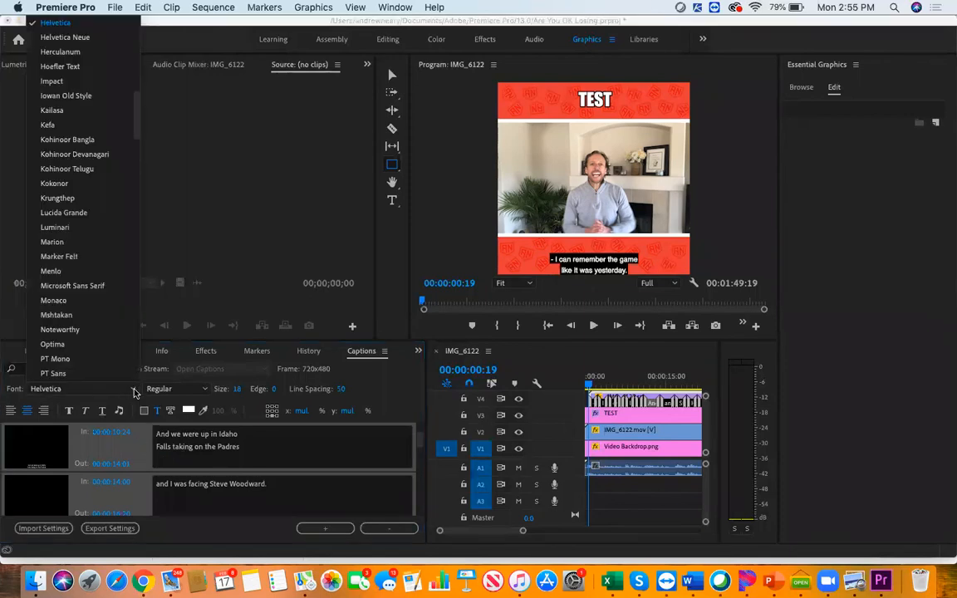
pyautogui.click(51, 81)
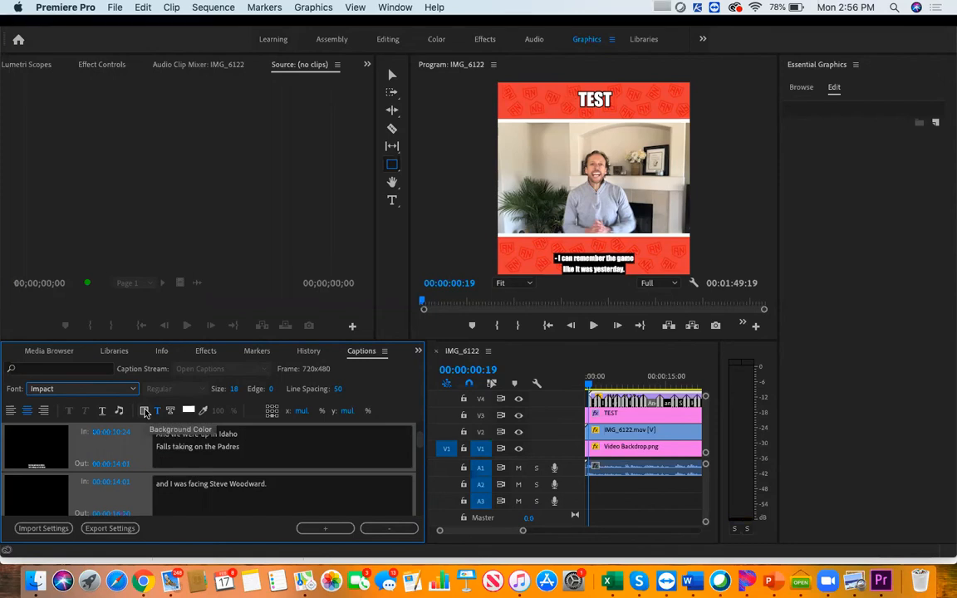
# Set the background colour opacity of all captions to 0%
pyautogui.click(145, 413)
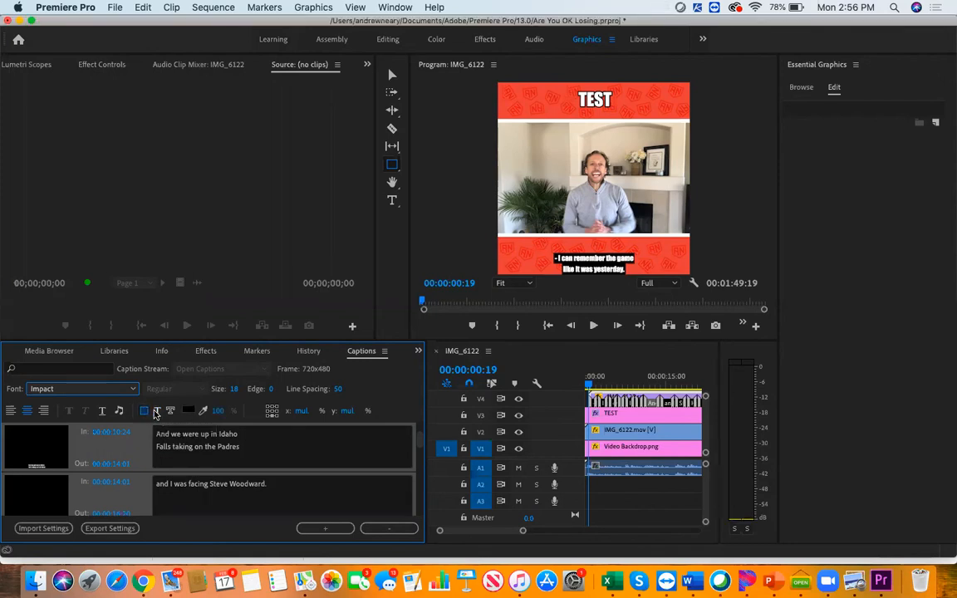
pyautogui.click(220, 414)
pyautogui.write('0')
pyautogui.press('Return')
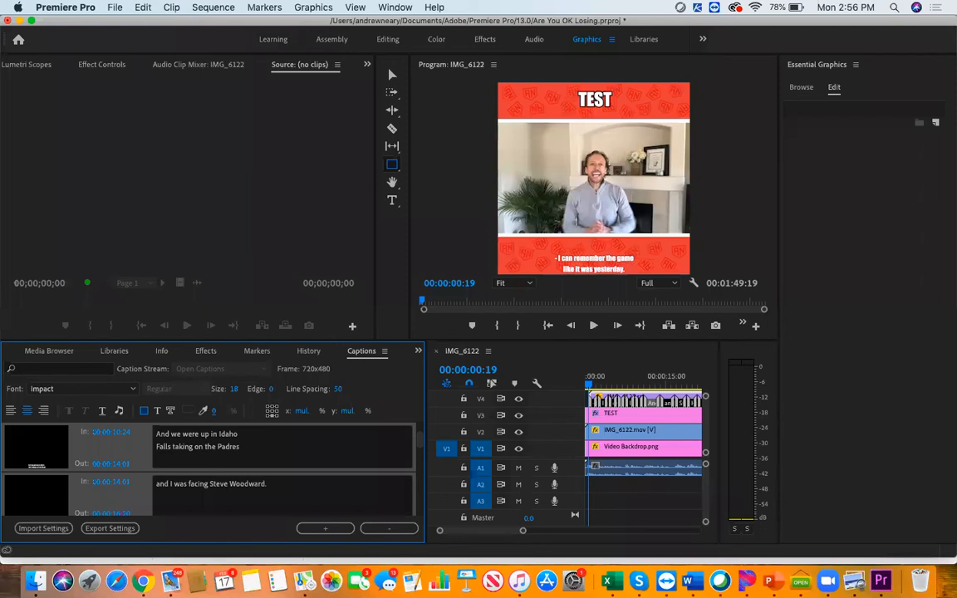
# Try font size 35 on all captions, settle on size 30, and set their line spacing to 30
pyautogui.click(236, 389)
pyautogui.write('35')
pyautogui.press('Return')
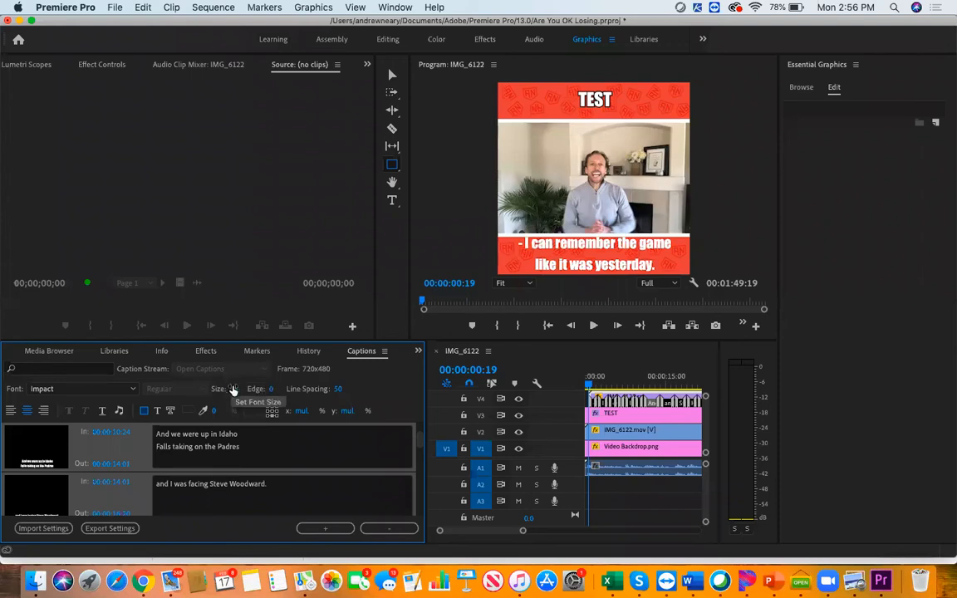
pyautogui.write('30')
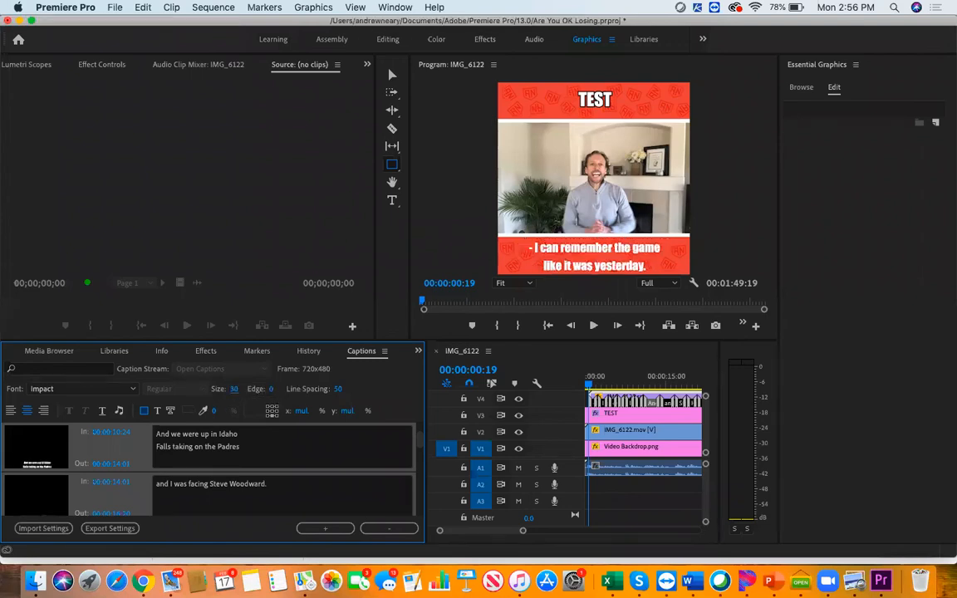
pyautogui.press('Return')
pyautogui.click(338, 389)
pyautogui.write('30')
pyautogui.press('Return')
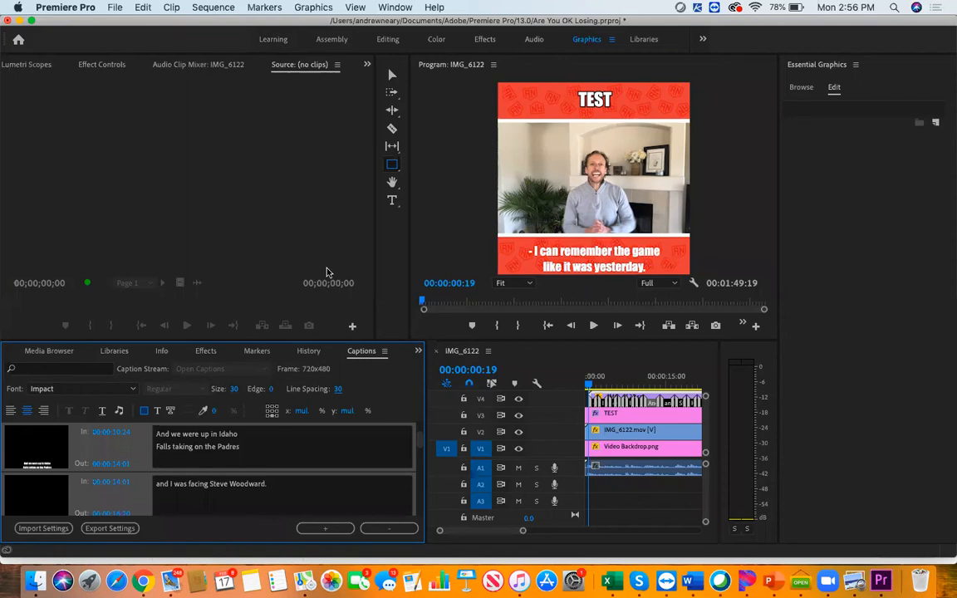
# Give all captions a black edge at 100% opacity with an edge size of 3
pyautogui.click(170, 412)
pyautogui.click(189, 413)
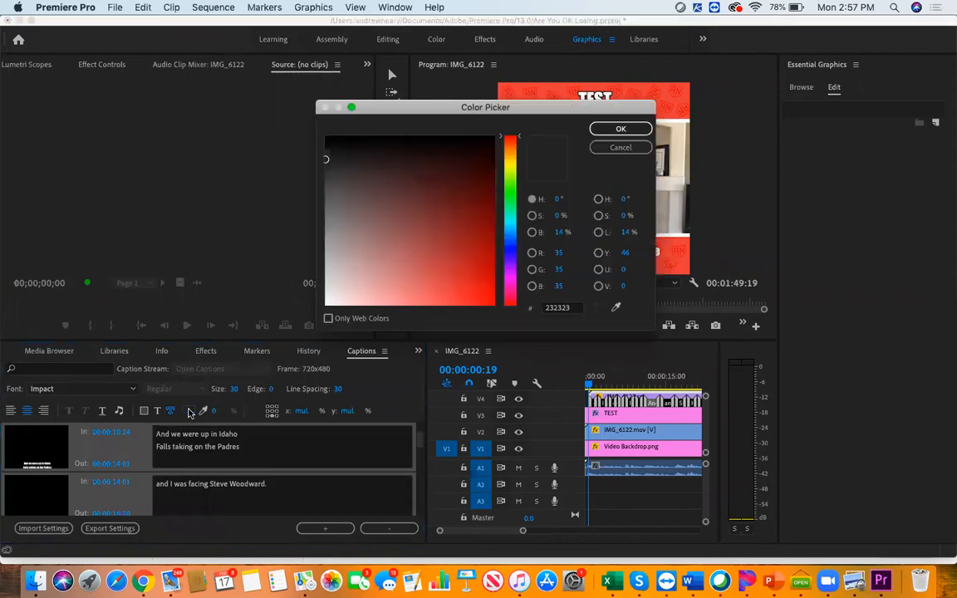
pyautogui.click(329, 141)
pyautogui.click(619, 129)
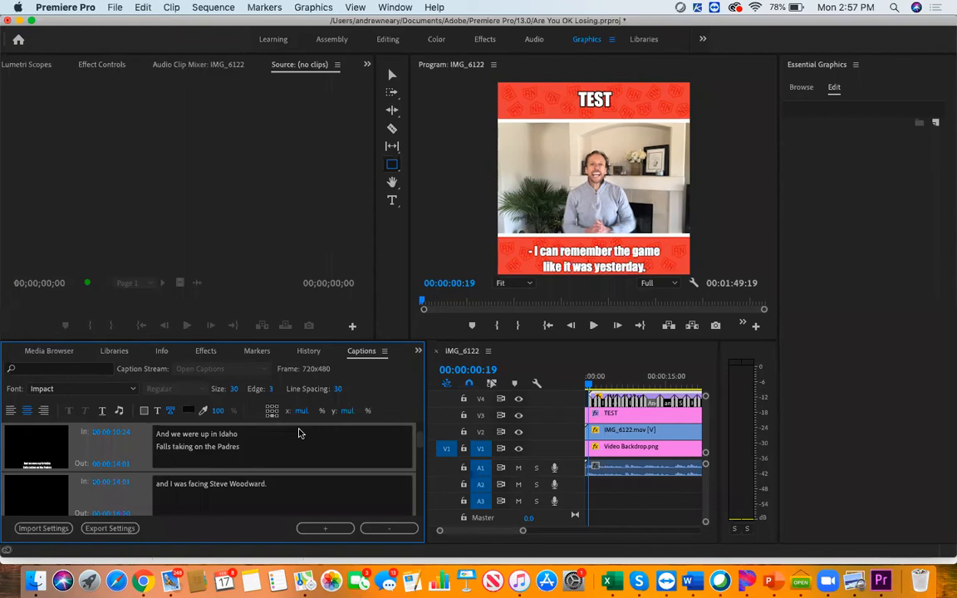
# Set the vertical position of all captions to 83%
pyautogui.click(349, 411)
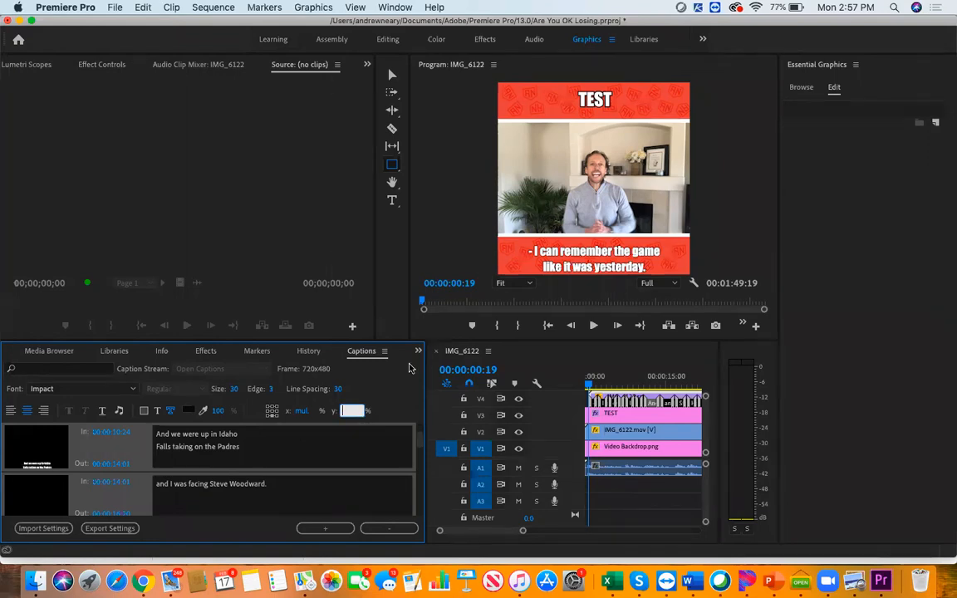
pyautogui.write('83')
pyautogui.press('Return')
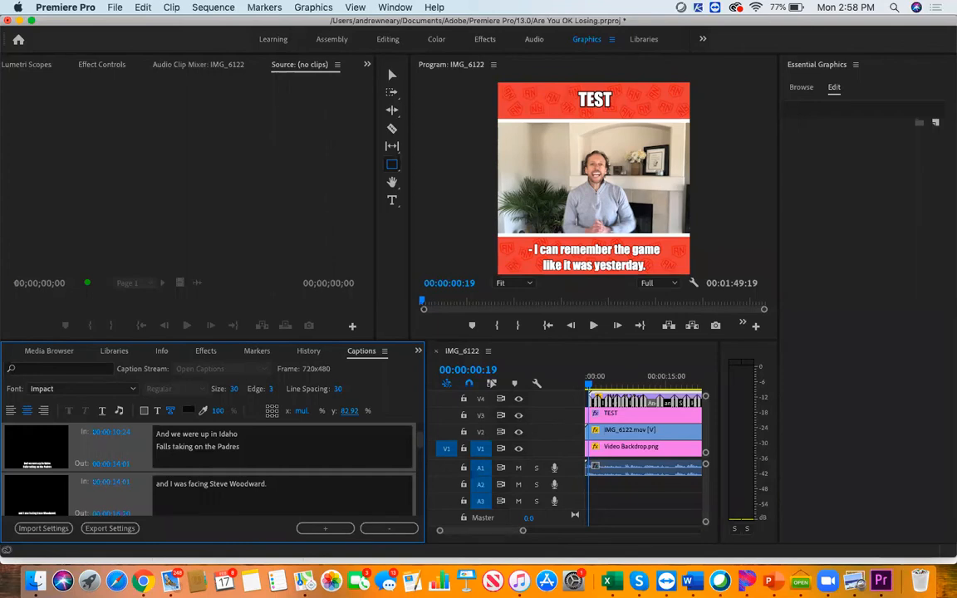
# Play the sequence to check how the captions fit the lower banner, and look through the caption list
pyautogui.click(593, 326)
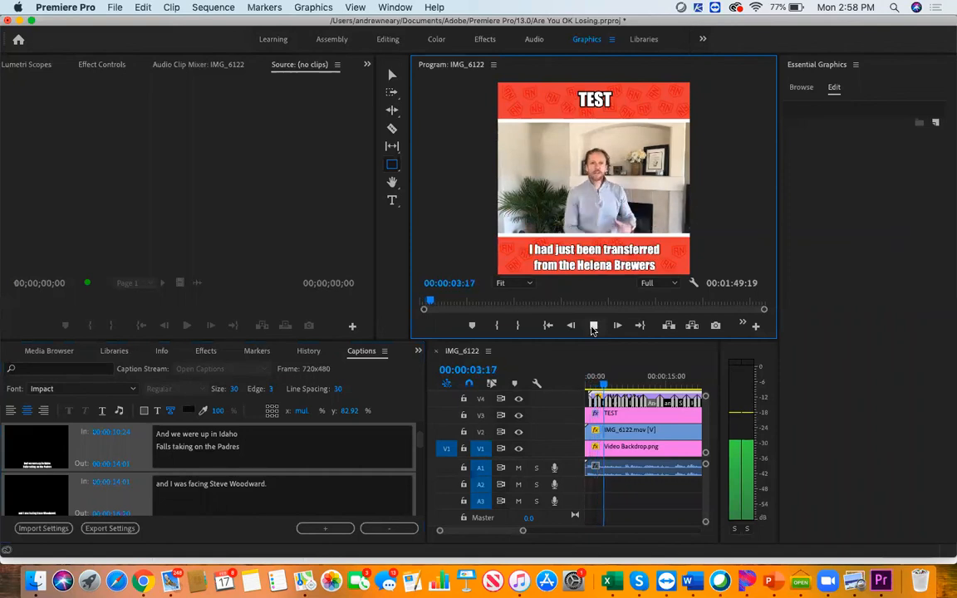
pyautogui.click(593, 326)
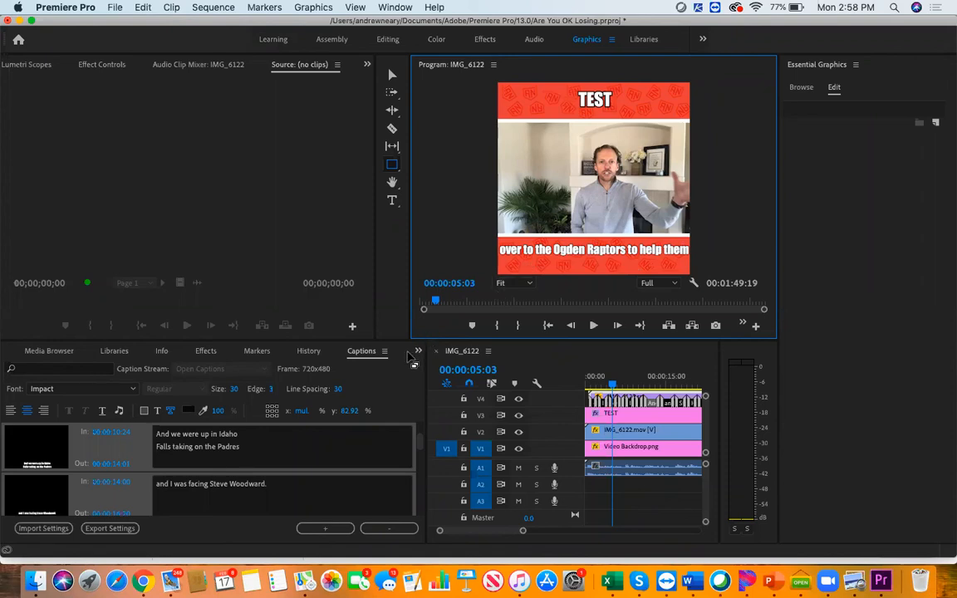
pyautogui.scroll(-5, 328, 463)
pyautogui.scroll(-3, 329, 463)
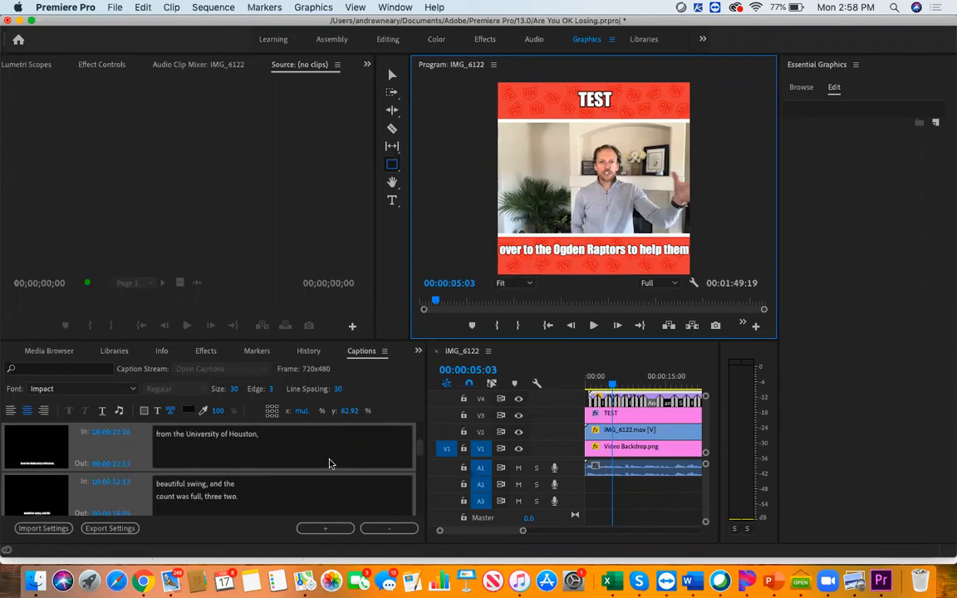
# Set the vertical position of the caption "It was a promotion and the Raptors needed" to 86%
pyautogui.scroll(8, 329, 463)
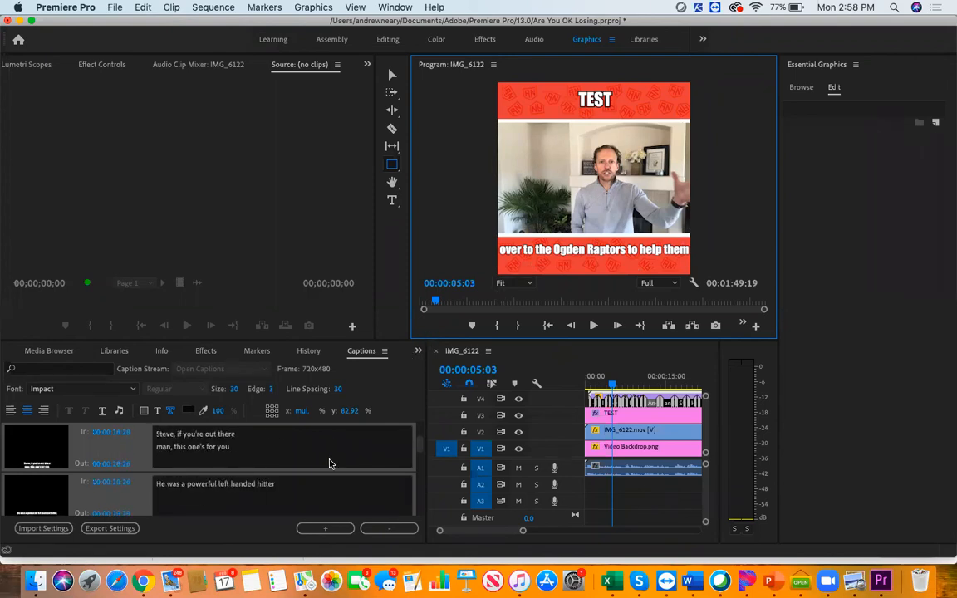
pyautogui.scroll(3, 313, 498)
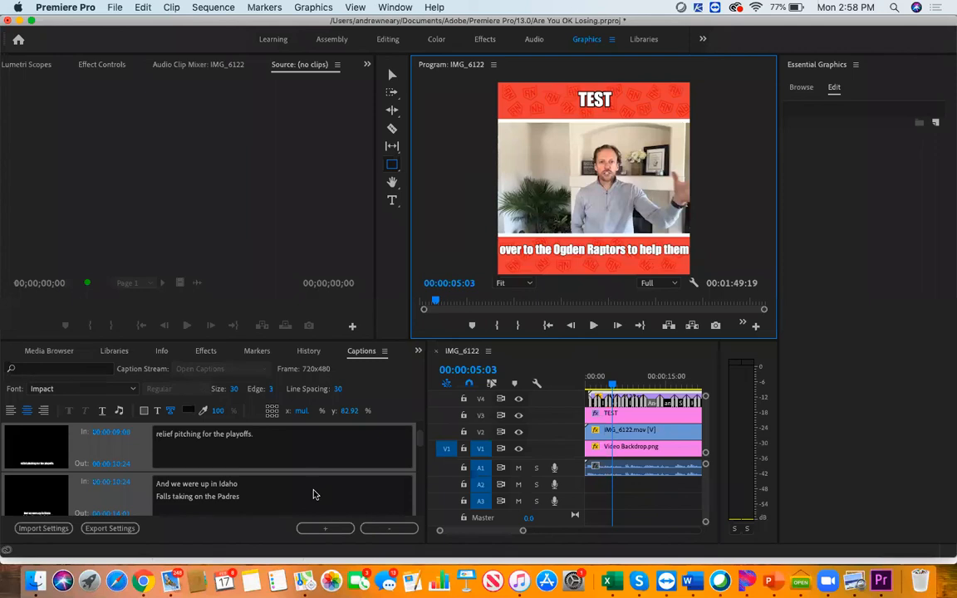
pyautogui.click(304, 466)
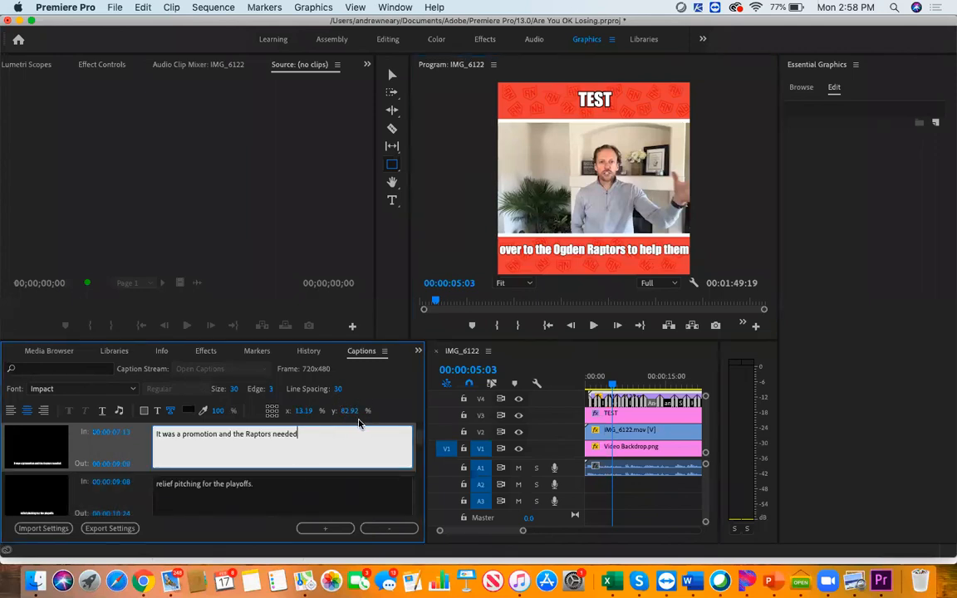
pyautogui.moveTo(348, 410); pyautogui.dragTo(359, 453)
pyautogui.write('86')
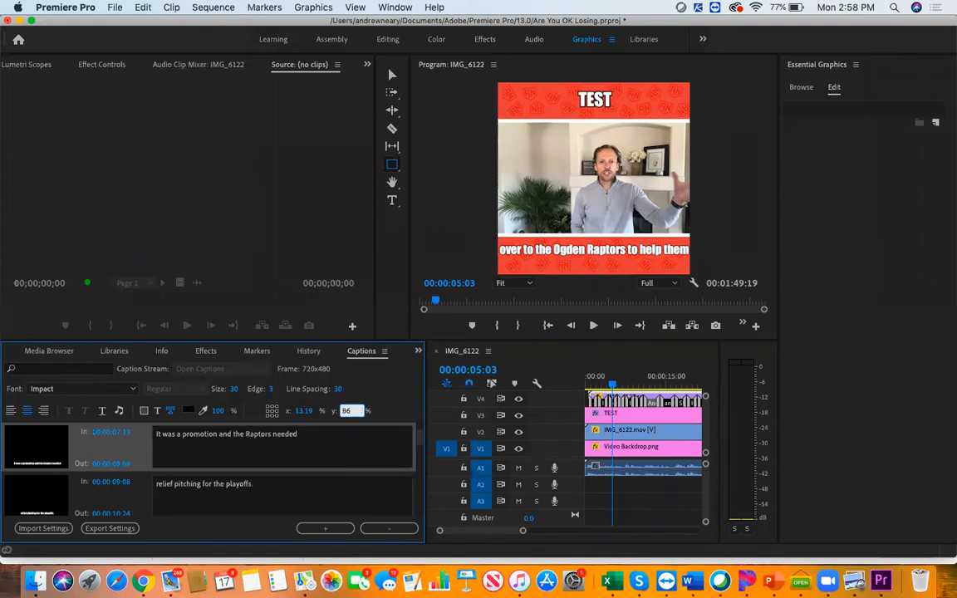
pyautogui.press('Return')
pyautogui.moveTo(304, 442); pyautogui.dragTo(130, 431)
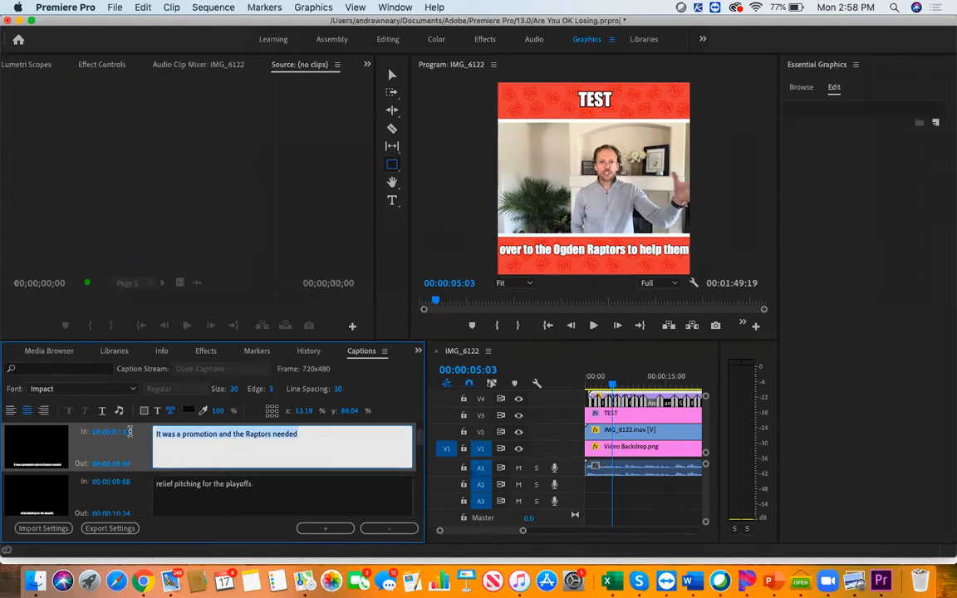
pyautogui.click(125, 448)
pyautogui.click(350, 412)
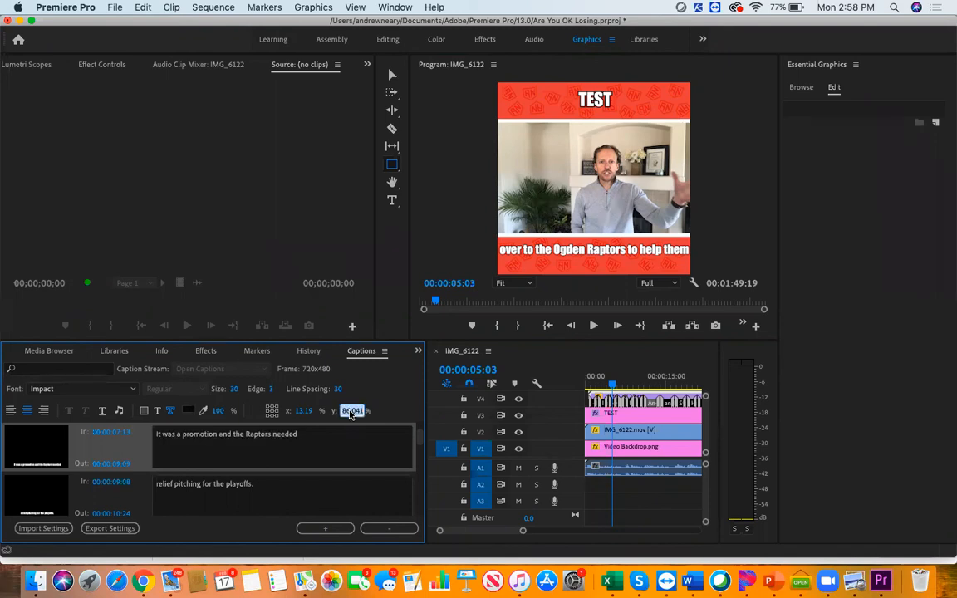
pyautogui.click(267, 449)
pyautogui.click(354, 411)
pyautogui.write('86')
pyautogui.press('Return')
# Play the sequence briefly and set the vertical position of the caption "relief pitching for the playoffs." to 86%
pyautogui.click(280, 502)
pyautogui.click(594, 326)
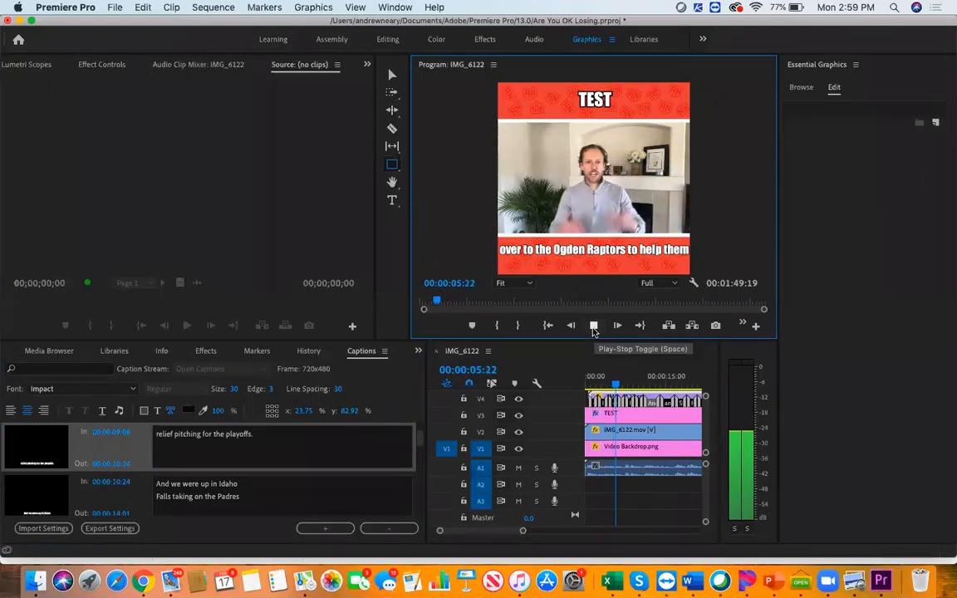
pyautogui.click(593, 325)
pyautogui.click(266, 451)
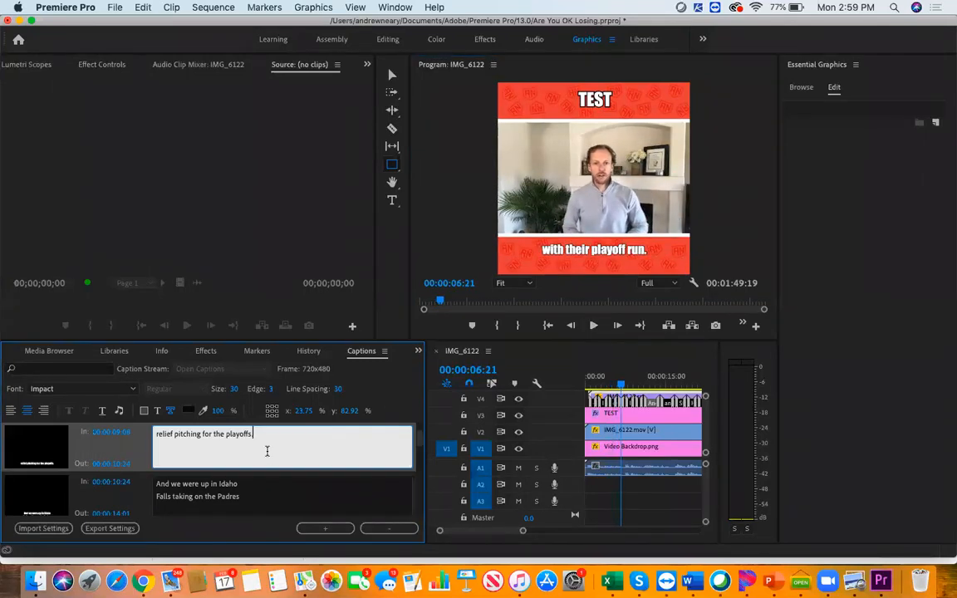
pyautogui.click(350, 410)
pyautogui.write('86')
pyautogui.press('Return')
pyautogui.click(196, 453)
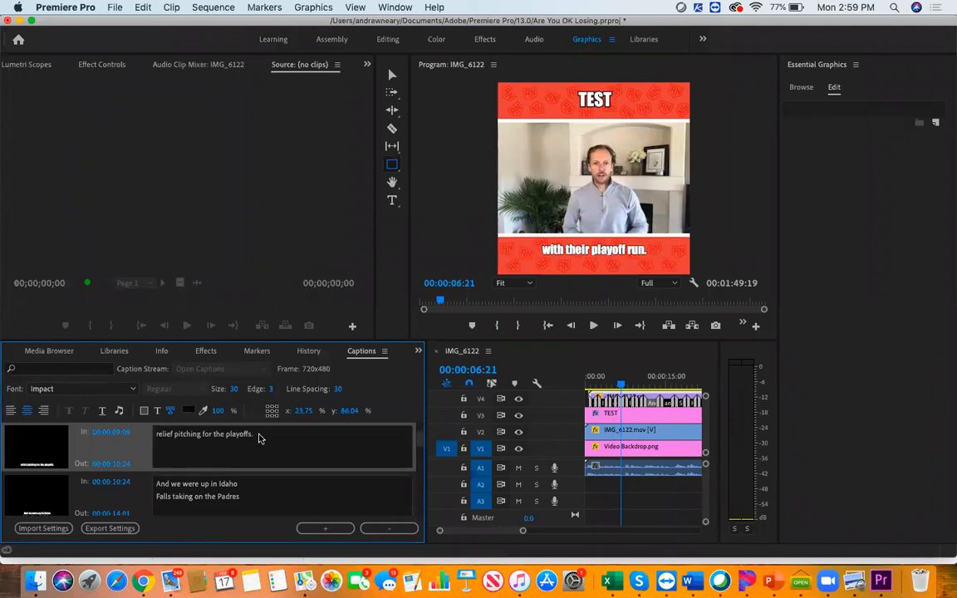
# Break the caption "over to the Ogden Raptors to help them" into two lines after "Raptors"
pyautogui.scroll(5, 262, 450)
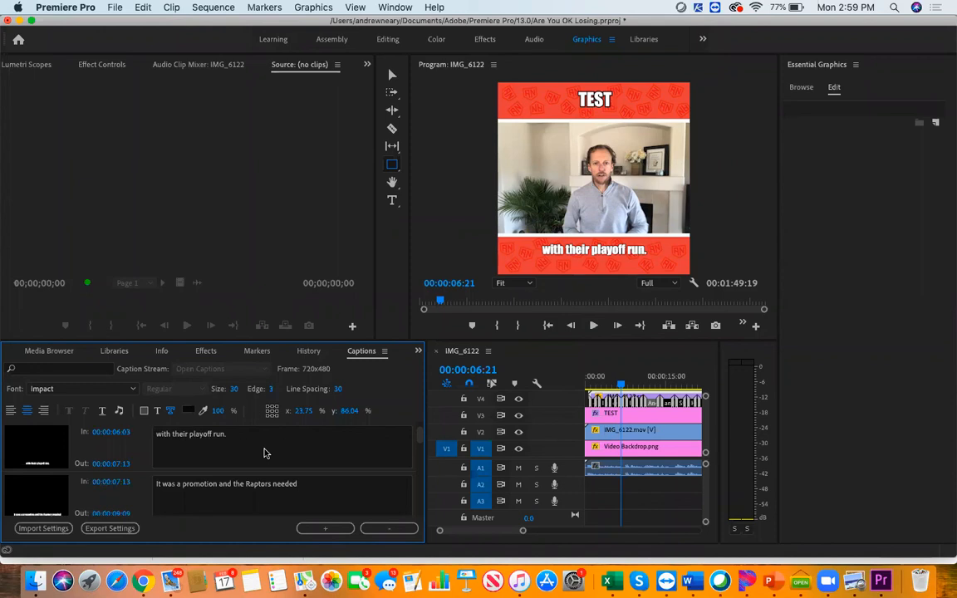
pyautogui.scroll(-2, 264, 452)
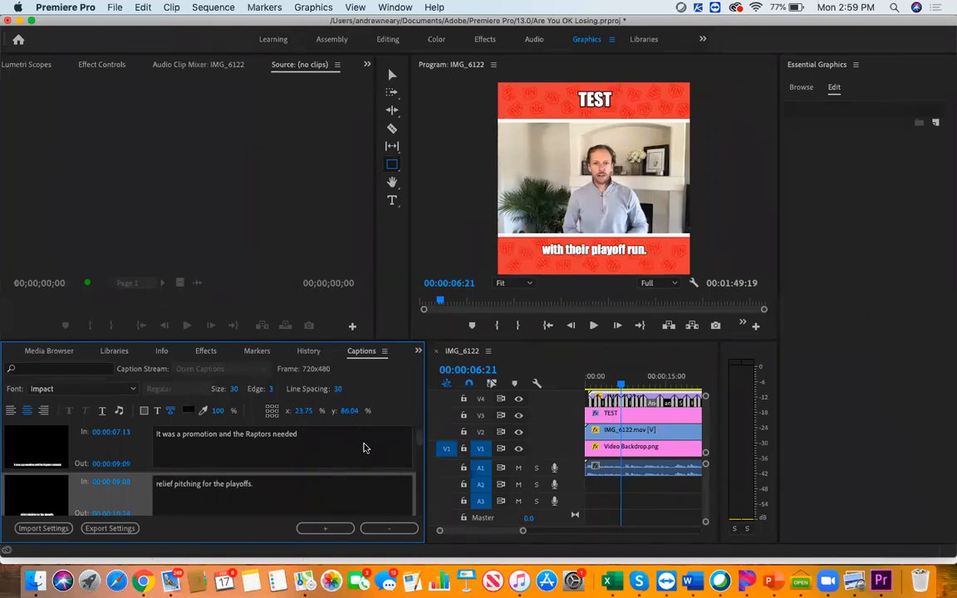
pyautogui.scroll(2, 360, 463)
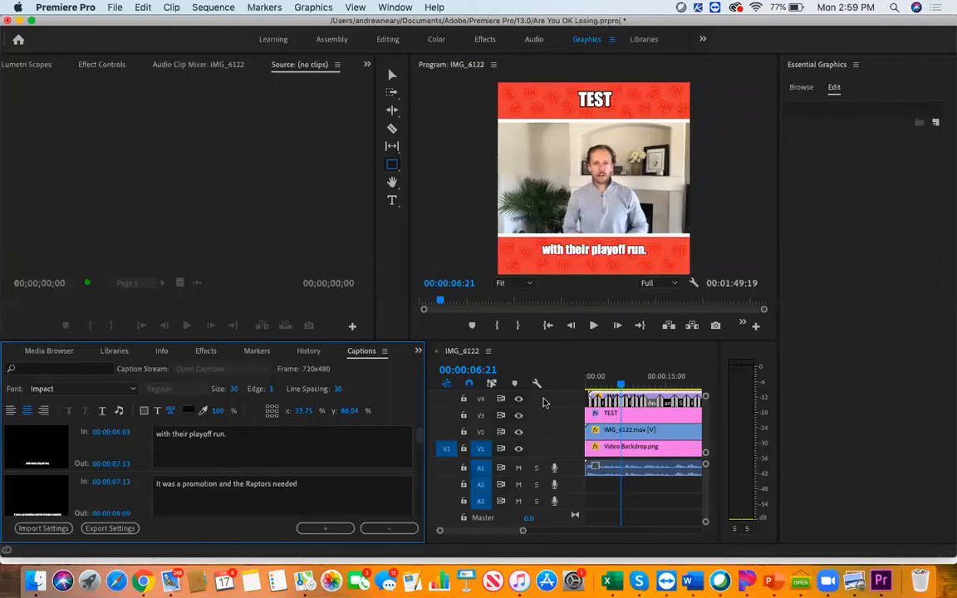
pyautogui.moveTo(622, 389); pyautogui.dragTo(611, 386)
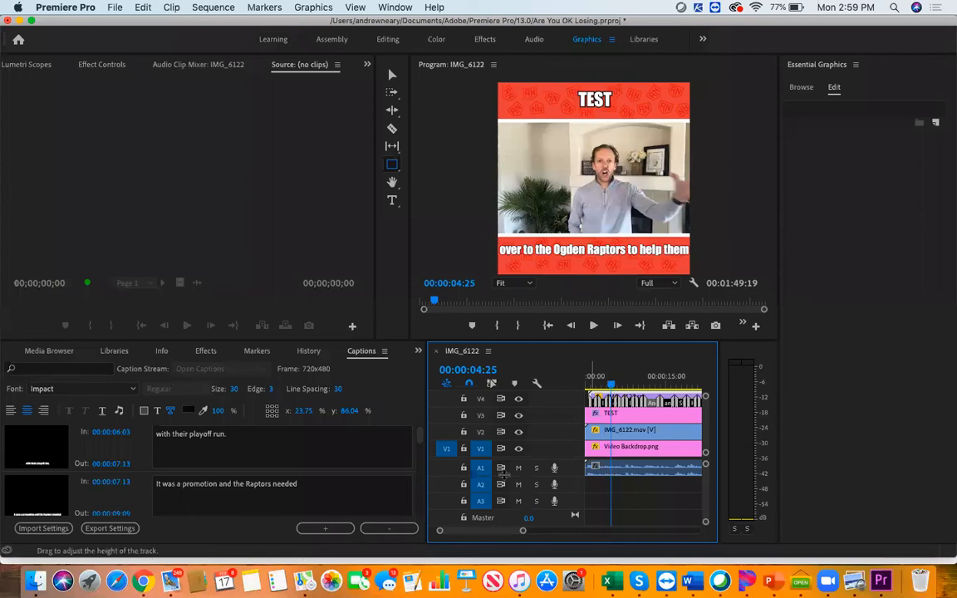
pyautogui.scroll(5, 266, 496)
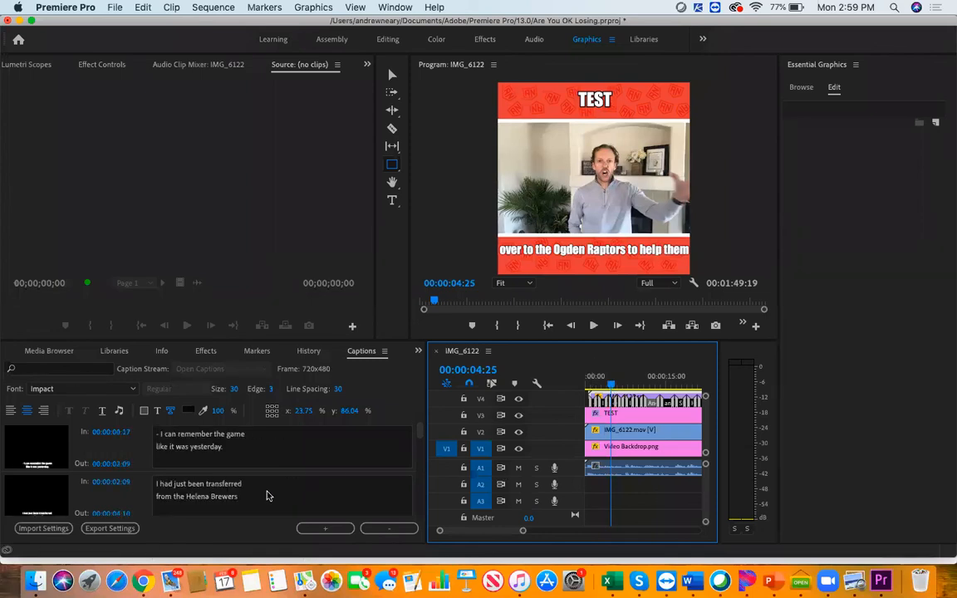
pyautogui.scroll(-2, 267, 496)
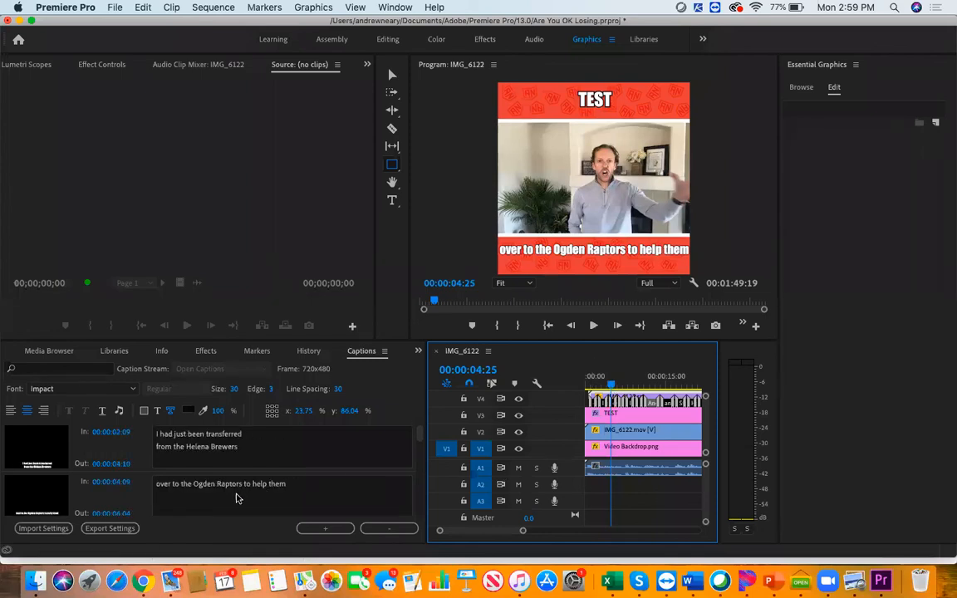
pyautogui.click(236, 498)
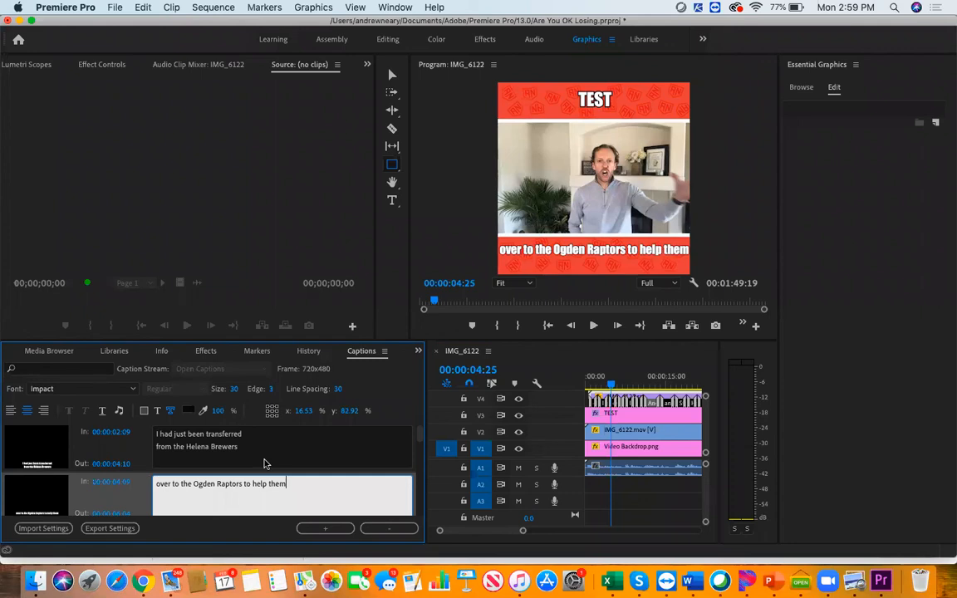
pyautogui.click(243, 485)
pyautogui.press('Return')
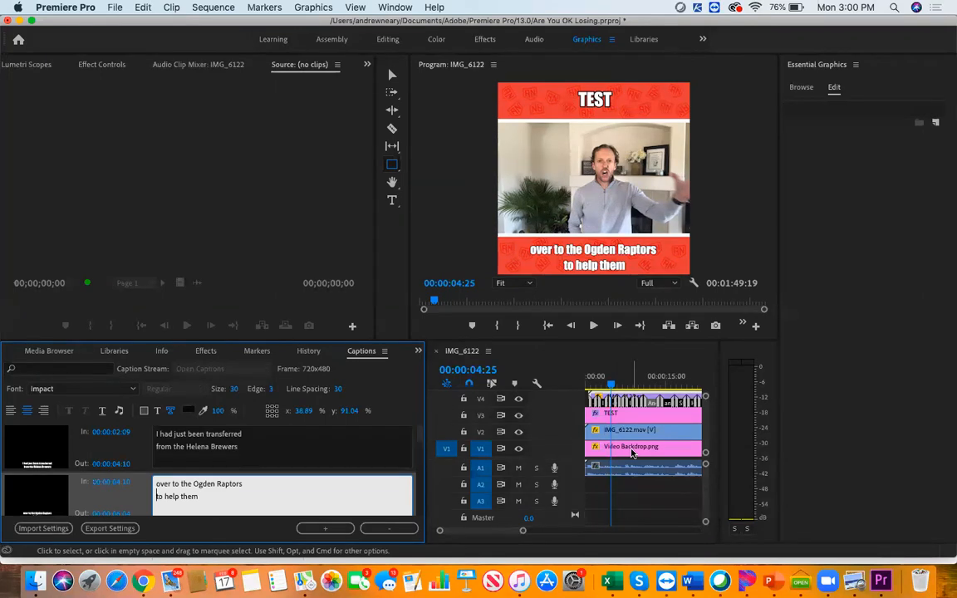
# Enlarge the timeline area and move the Video Backdrop.png clip on V1 to about 26 seconds
pyautogui.moveTo(425, 429); pyautogui.dragTo(287, 429)
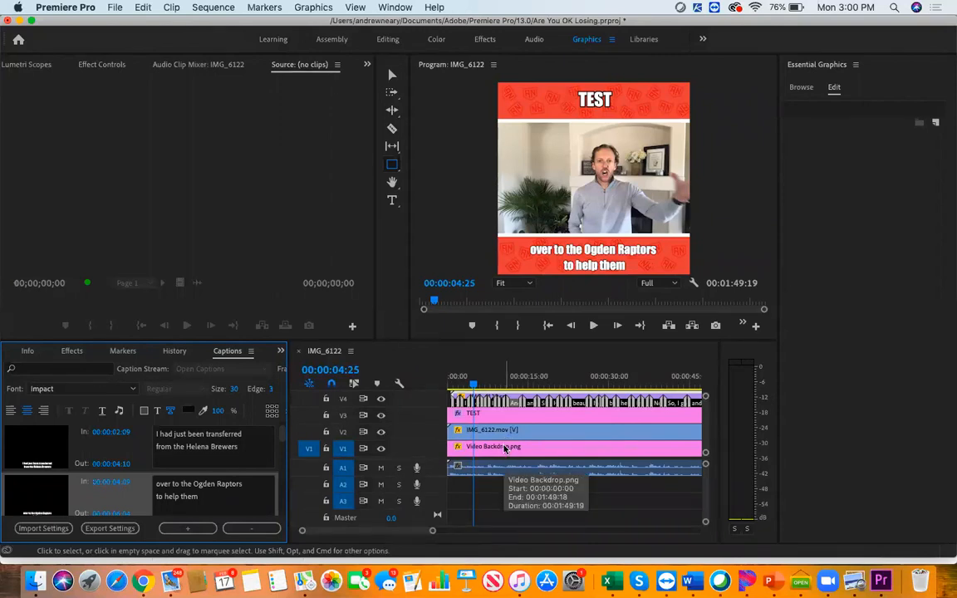
pyautogui.moveTo(505, 449); pyautogui.dragTo(656, 456)
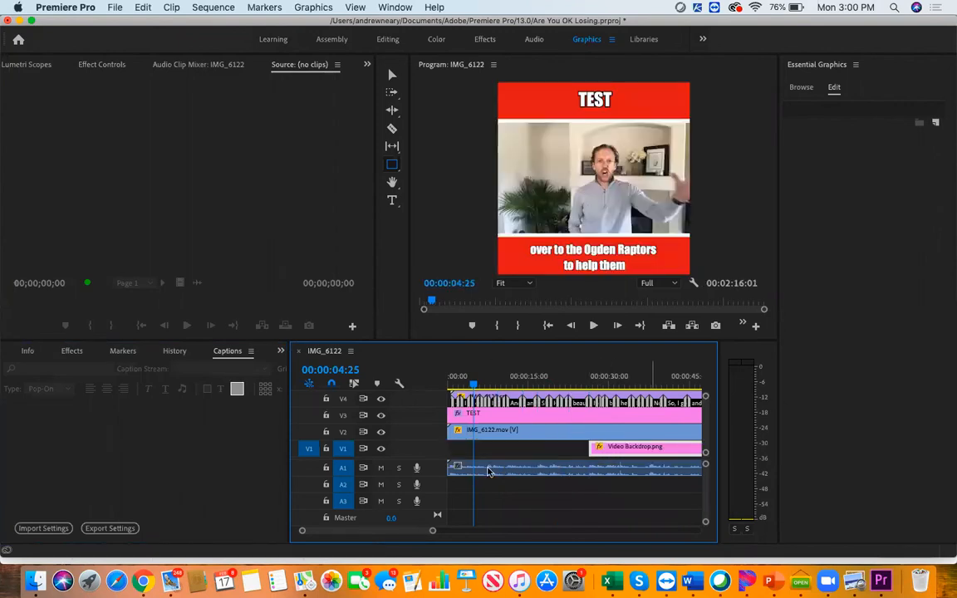
pyautogui.click(488, 471)
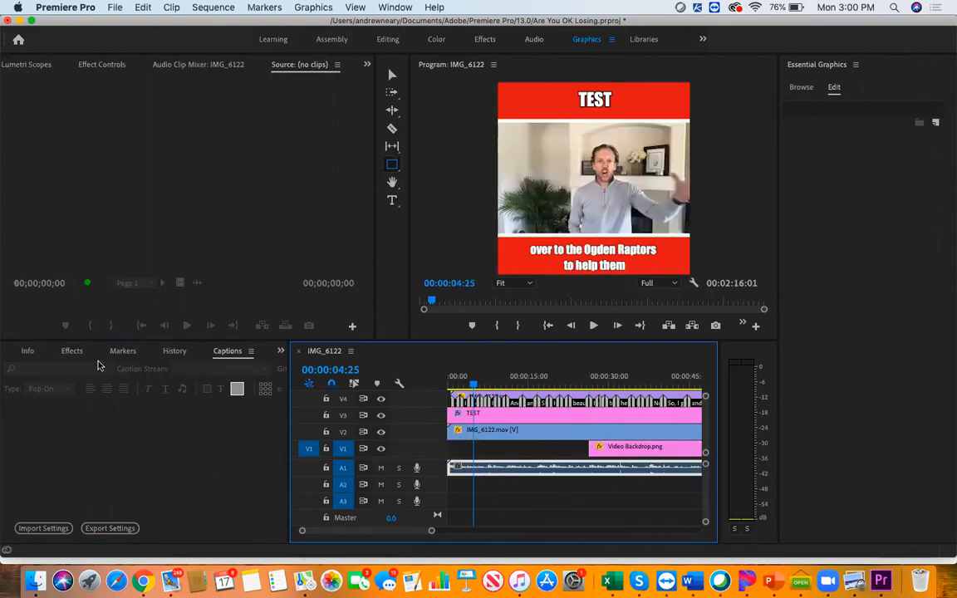
# Place the still image IMG_6122.00_00_45_05.Still001.png at the start of V1 and trim it to about 19 frames
pyautogui.hotkey('shift', '1')
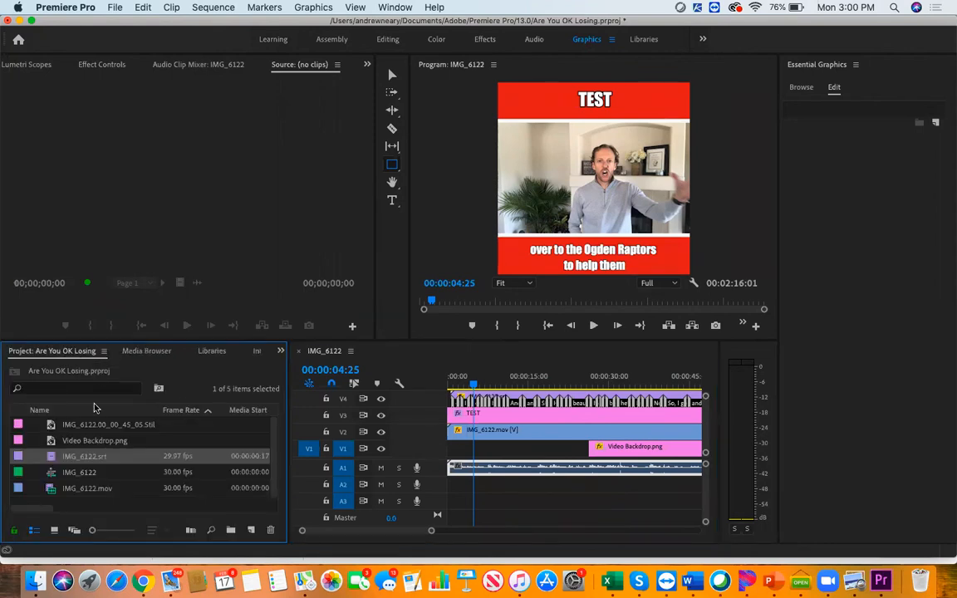
pyautogui.moveTo(98, 427); pyautogui.dragTo(438, 465)
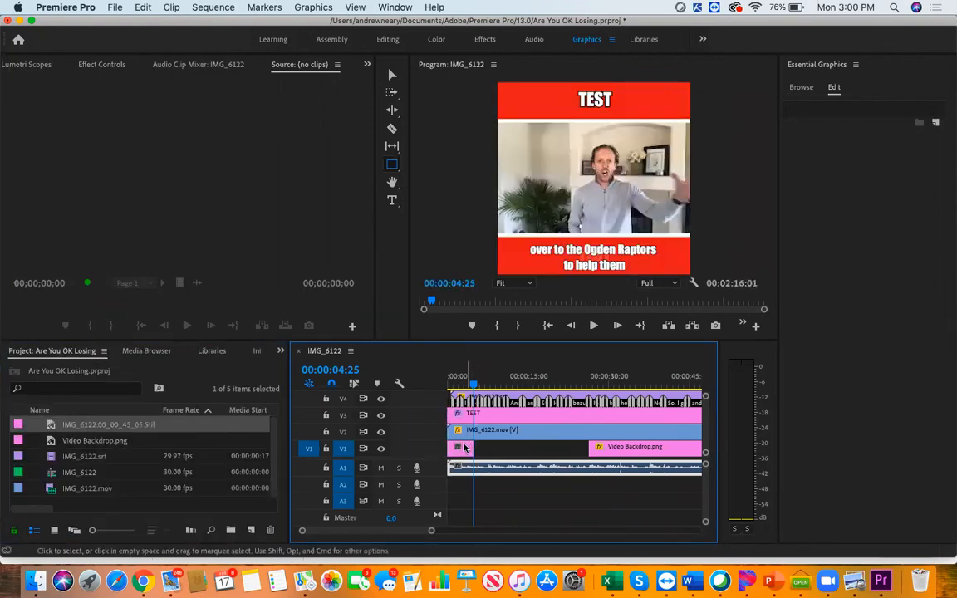
pyautogui.rightClick(465, 450)
pyautogui.click(482, 457)
pyautogui.click(107, 447)
pyautogui.click(93, 428)
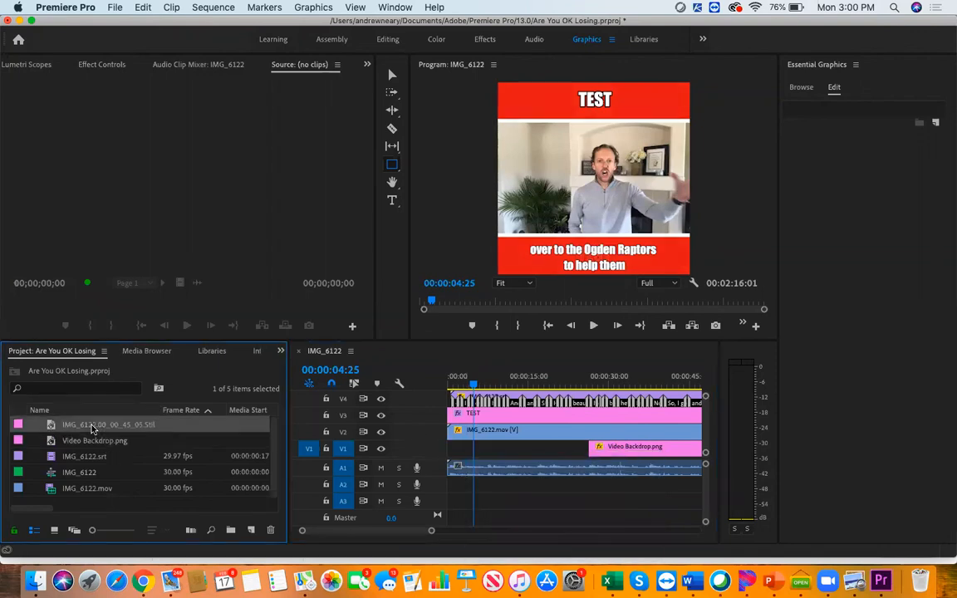
pyautogui.moveTo(92, 427); pyautogui.dragTo(446, 448)
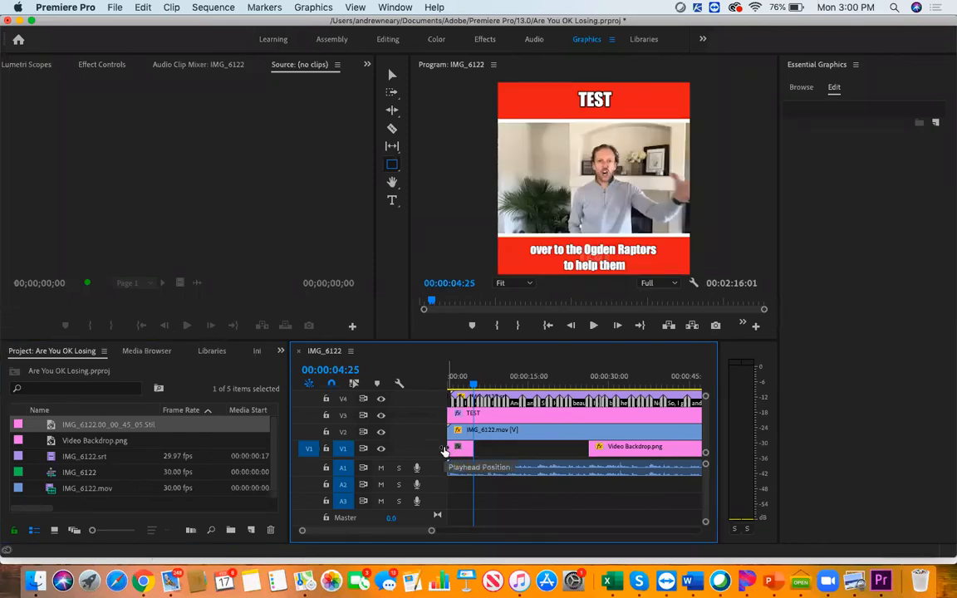
pyautogui.moveTo(431, 533); pyautogui.dragTo(400, 539)
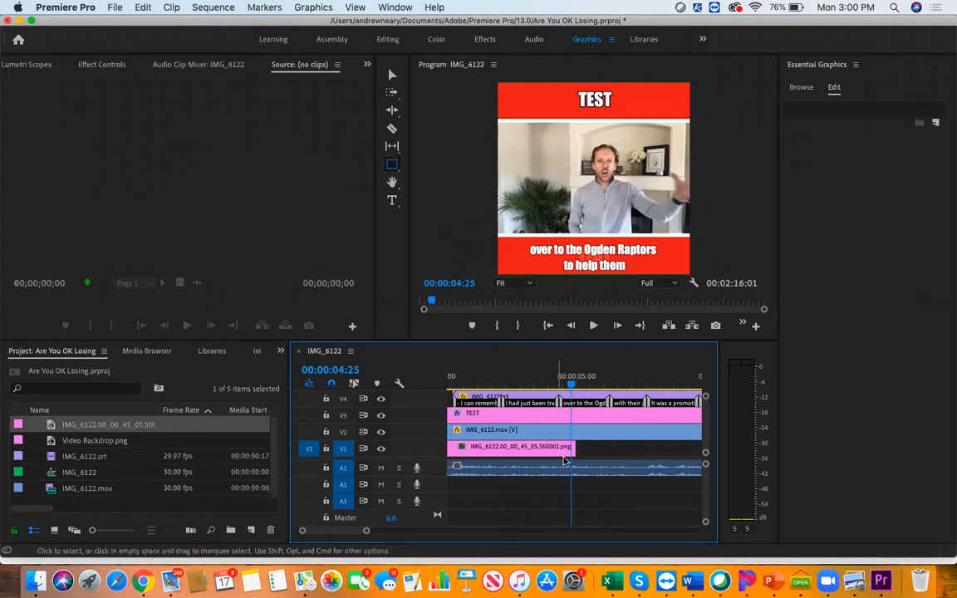
pyautogui.moveTo(568, 448); pyautogui.dragTo(452, 448)
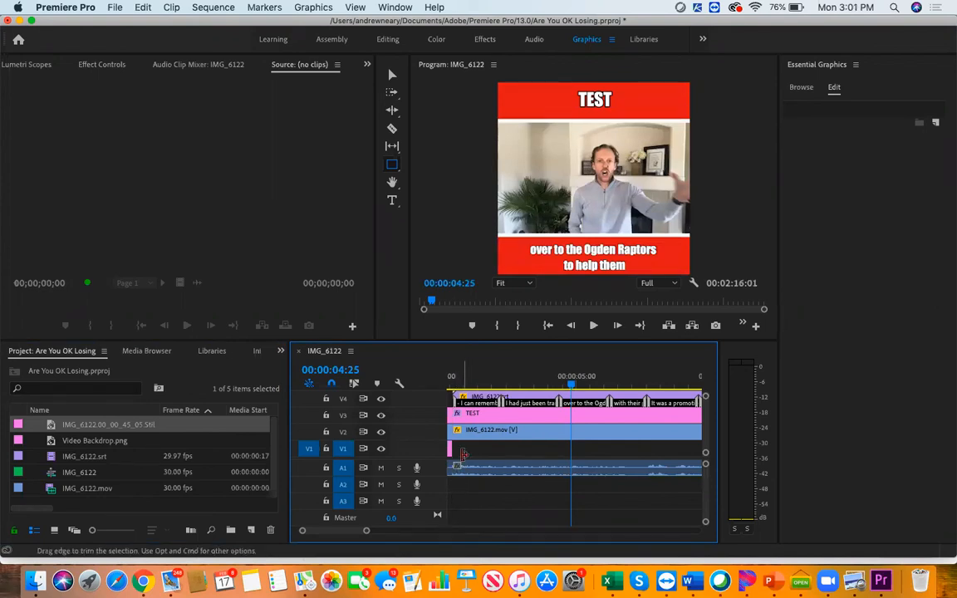
# Shift the IMG_6122 audio and footage, the TEST title and the Video Backdrop.png clip to start where the still ends
pyautogui.moveTo(470, 468); pyautogui.dragTo(477, 468)
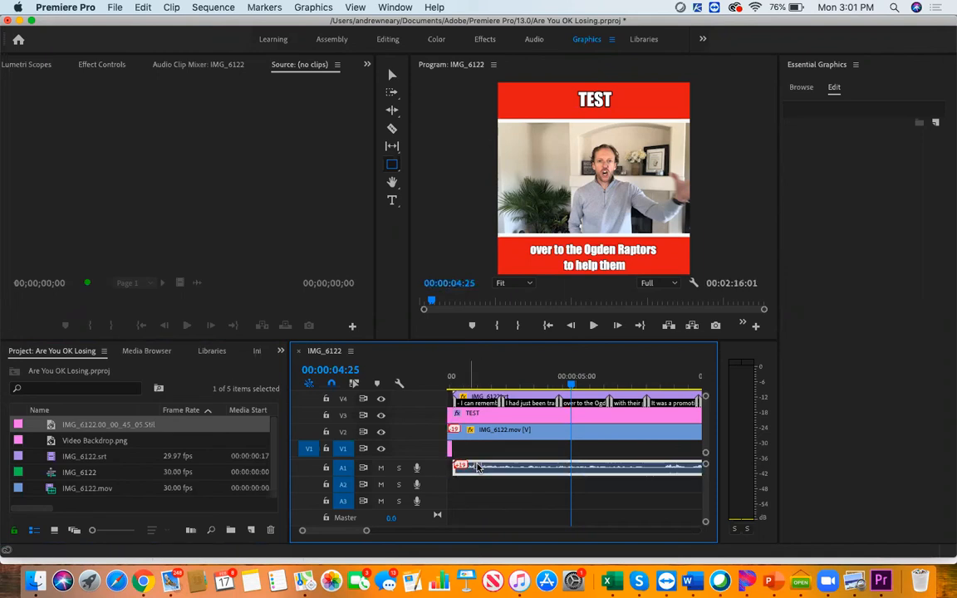
pyautogui.click(477, 441)
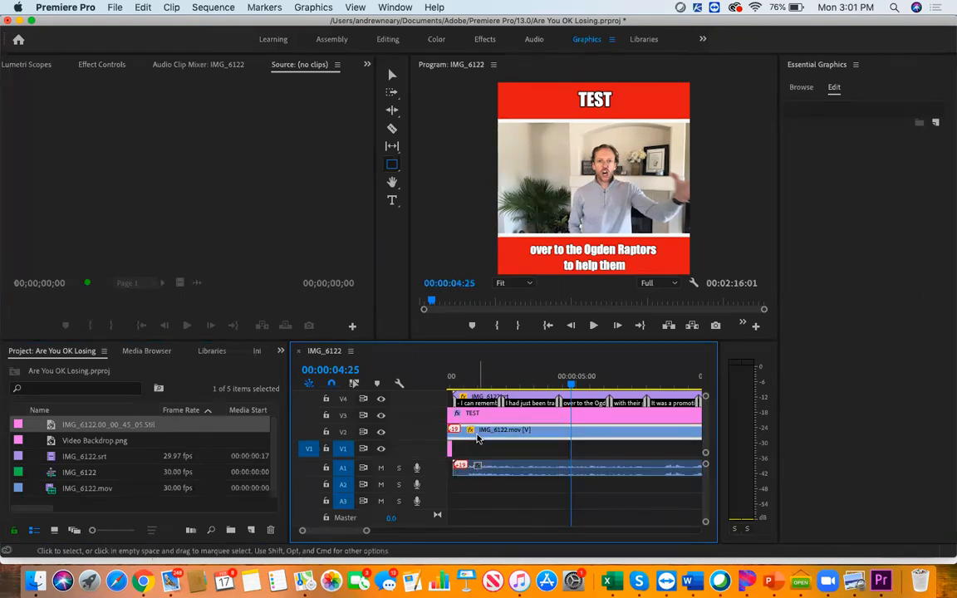
pyautogui.moveTo(478, 440); pyautogui.dragTo(490, 420)
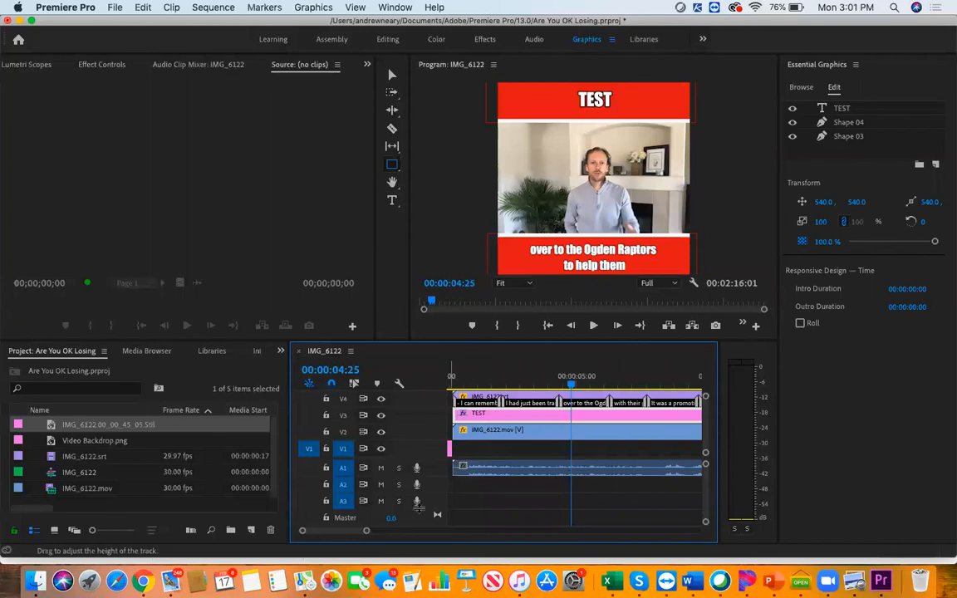
pyautogui.moveTo(366, 530); pyautogui.dragTo(412, 533)
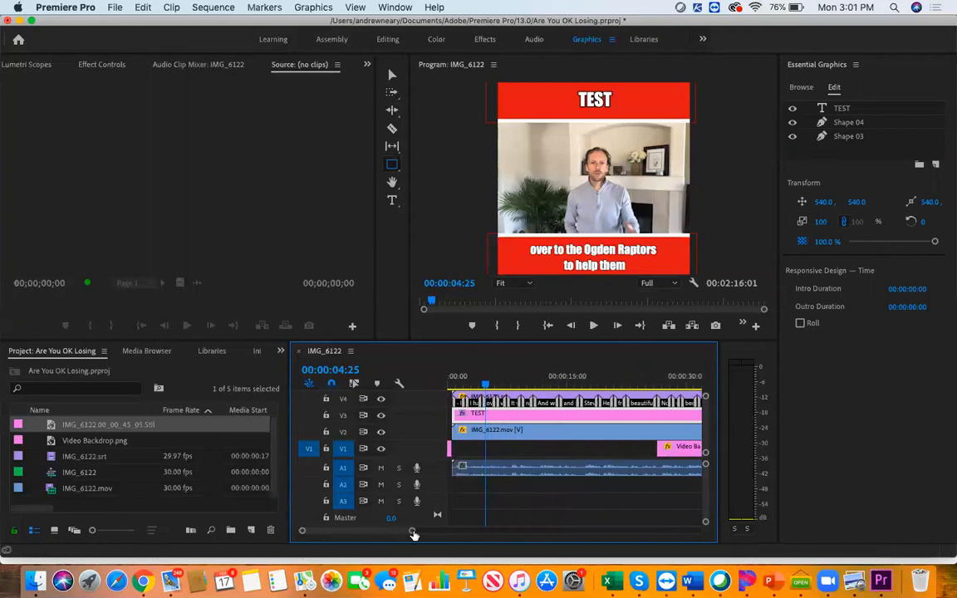
pyautogui.moveTo(681, 455); pyautogui.dragTo(479, 457)
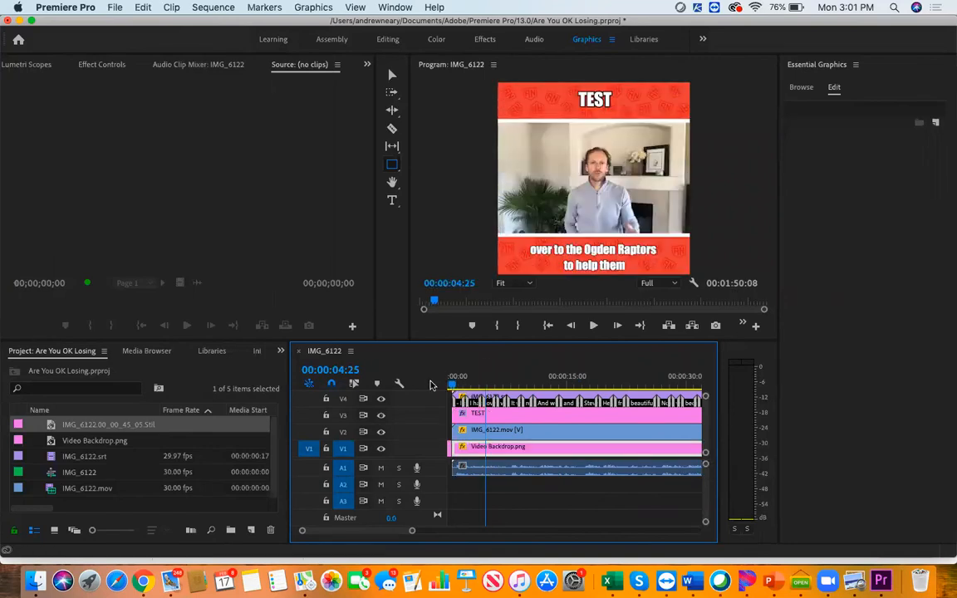
# Play the sequence from the beginning twice to check the opening still and the transition into the footage
pyautogui.moveTo(486, 389); pyautogui.dragTo(431, 384)
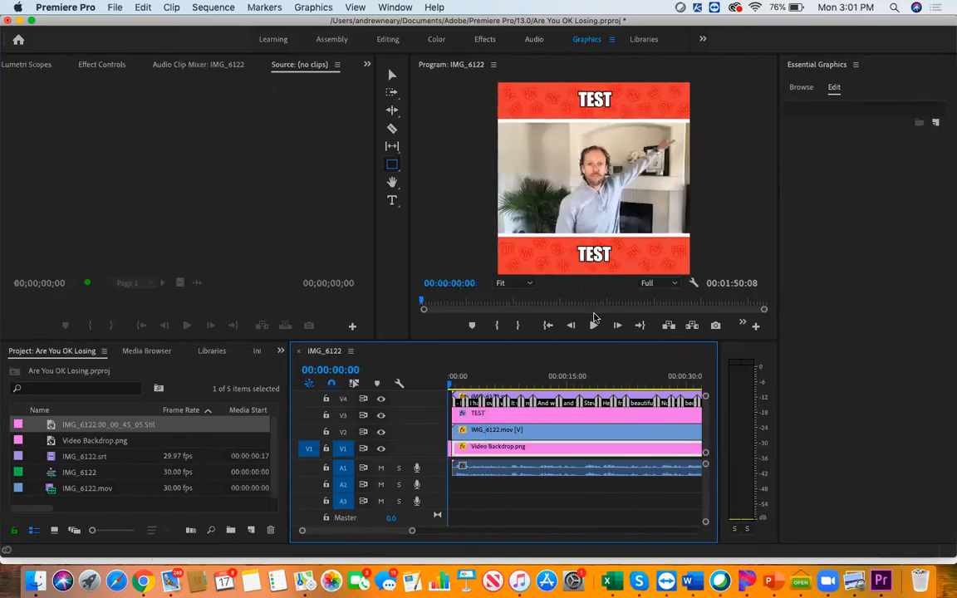
pyautogui.click(594, 325)
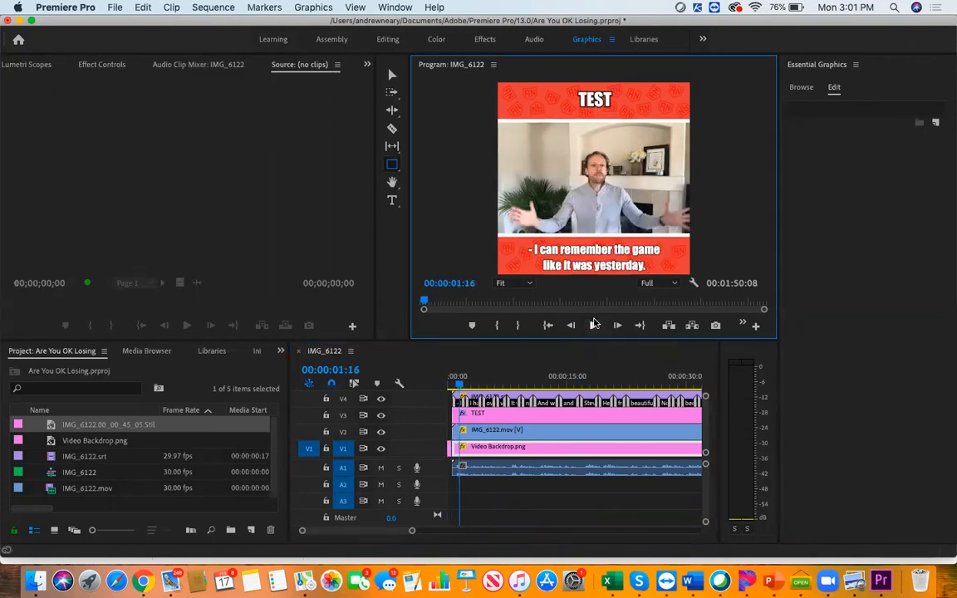
pyautogui.moveTo(459, 385); pyautogui.dragTo(431, 386)
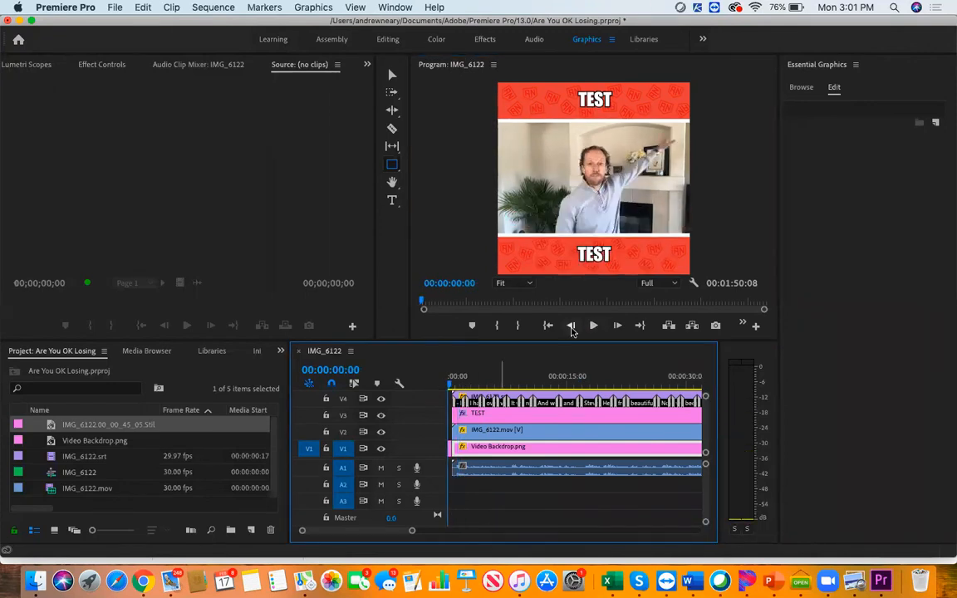
pyautogui.click(593, 325)
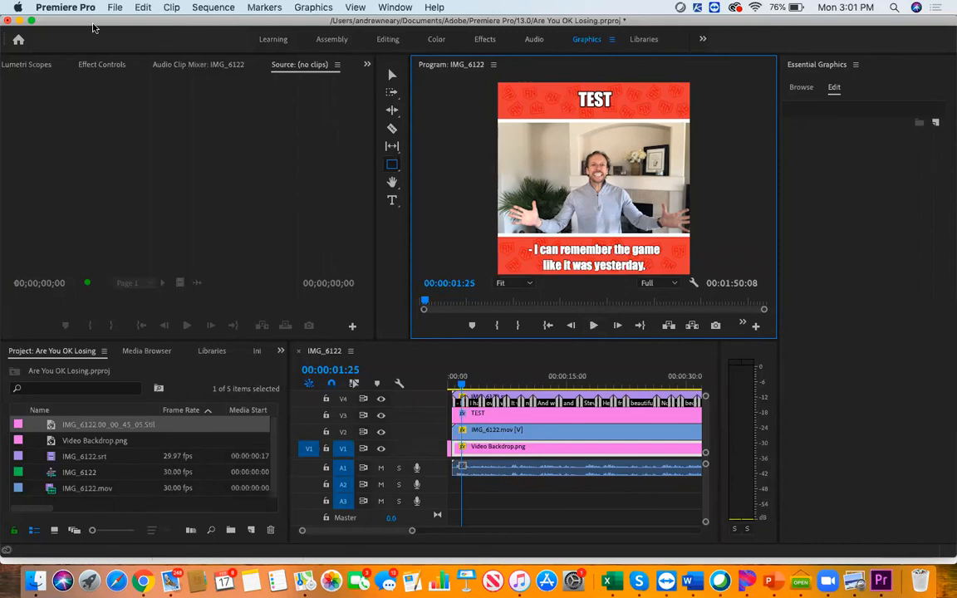
# Open the media export settings for the IMG_6122 sequence
pyautogui.click(143, 9)
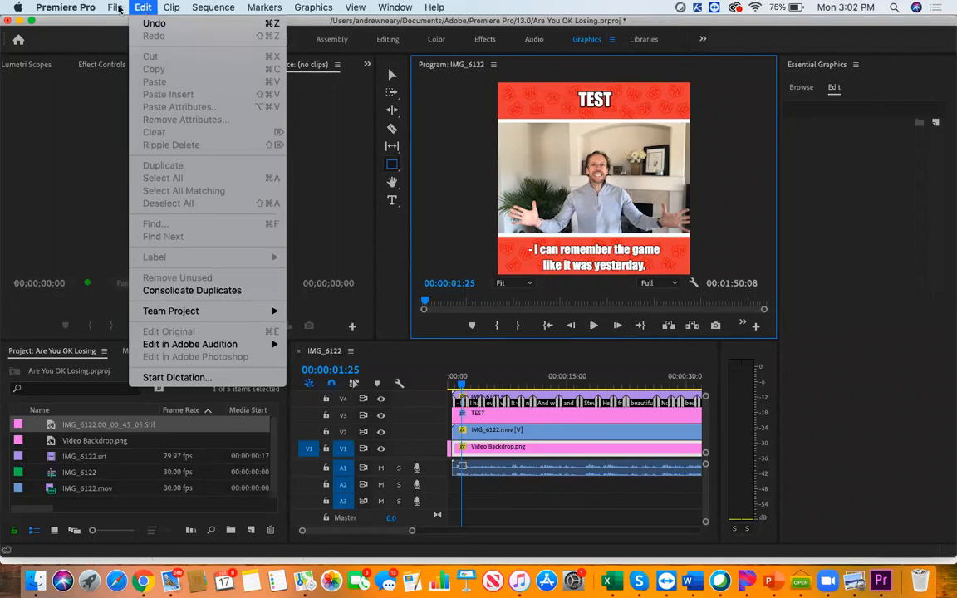
pyautogui.click(116, 8)
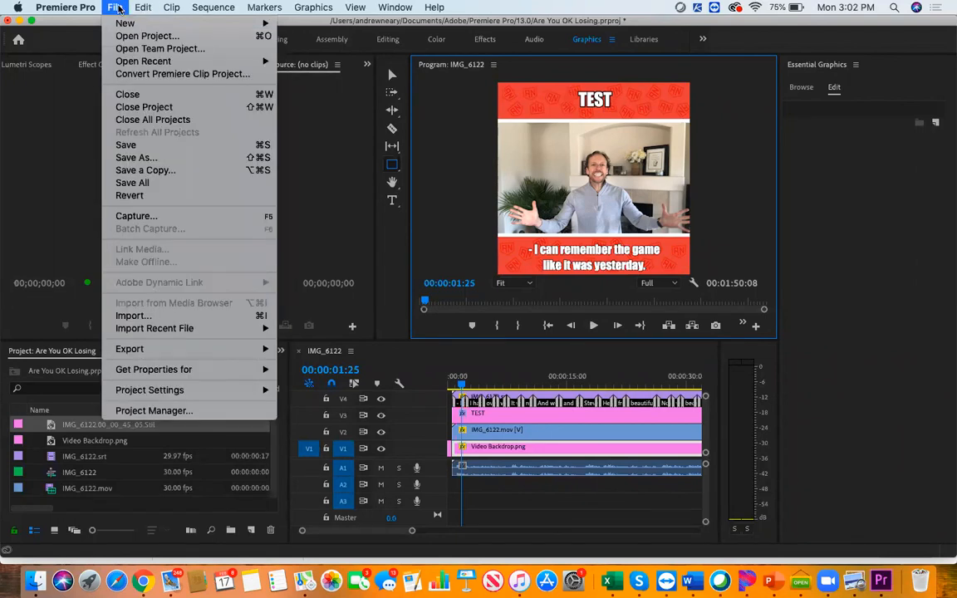
pyautogui.moveTo(129, 350)
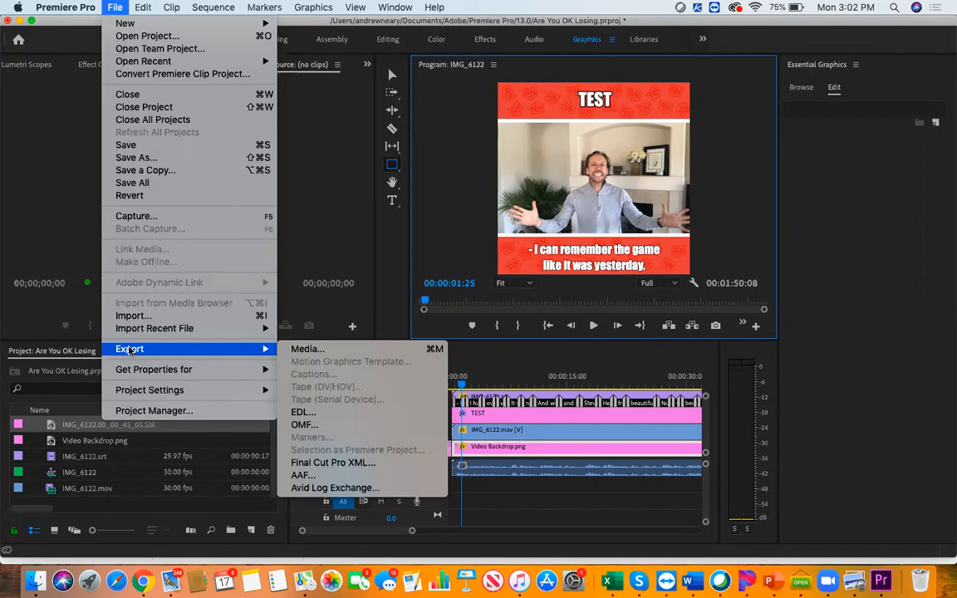
pyautogui.click(292, 350)
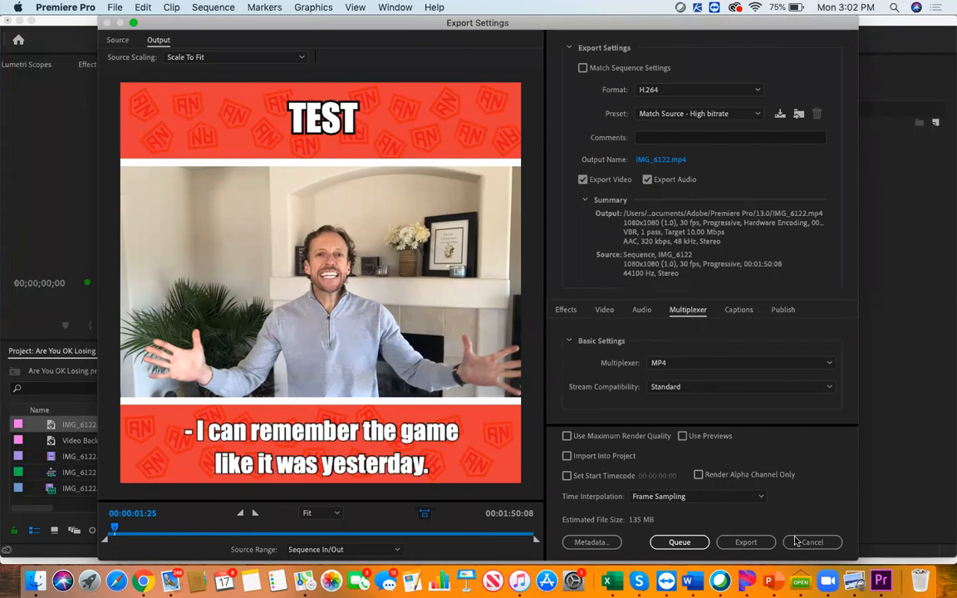
# Start exporting the sequence to IMG_6122.mp4 in H.264 with the Match Source - High bitrate preset, and cancel the encoding
pyautogui.click(745, 543)
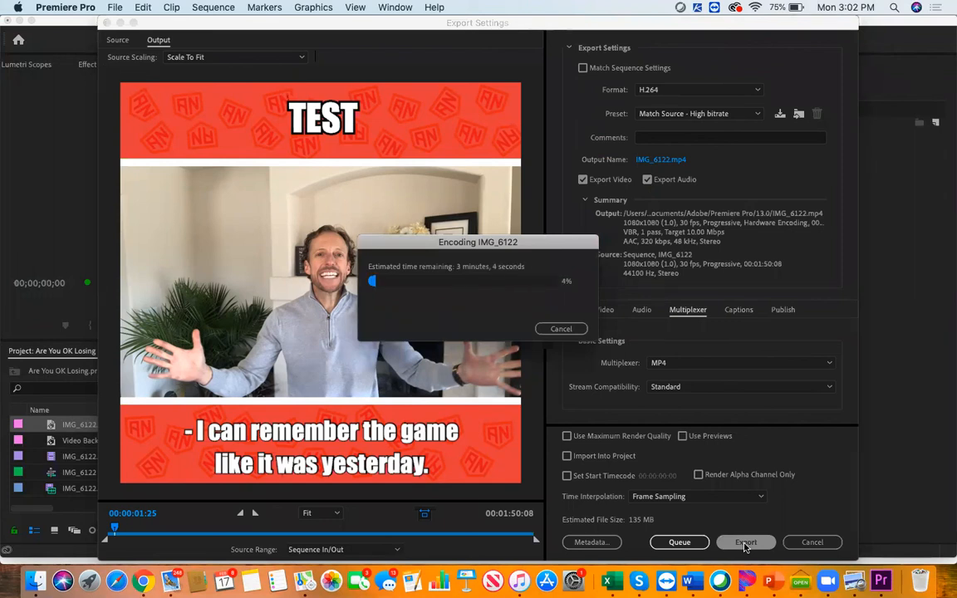
pyautogui.click(562, 328)
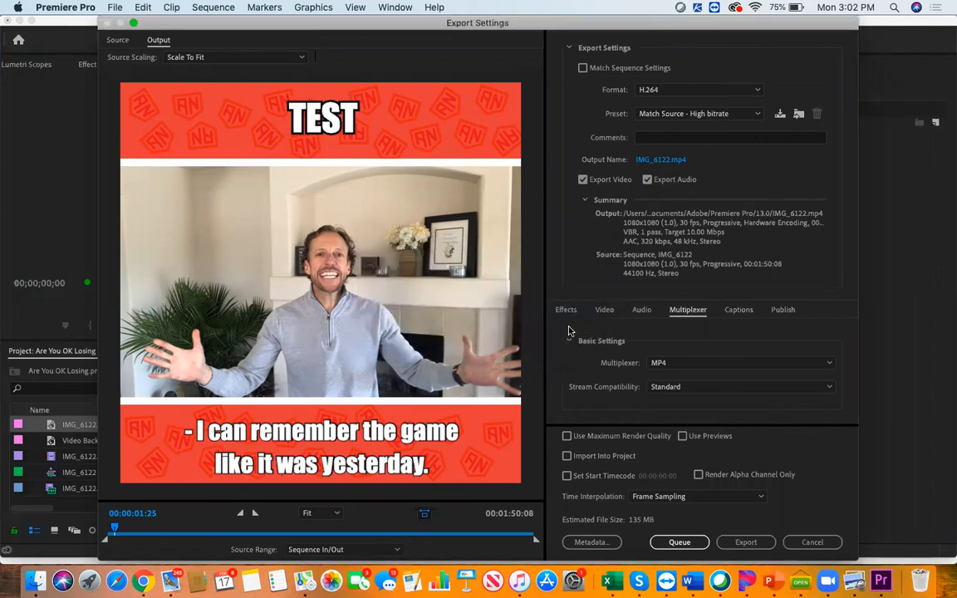